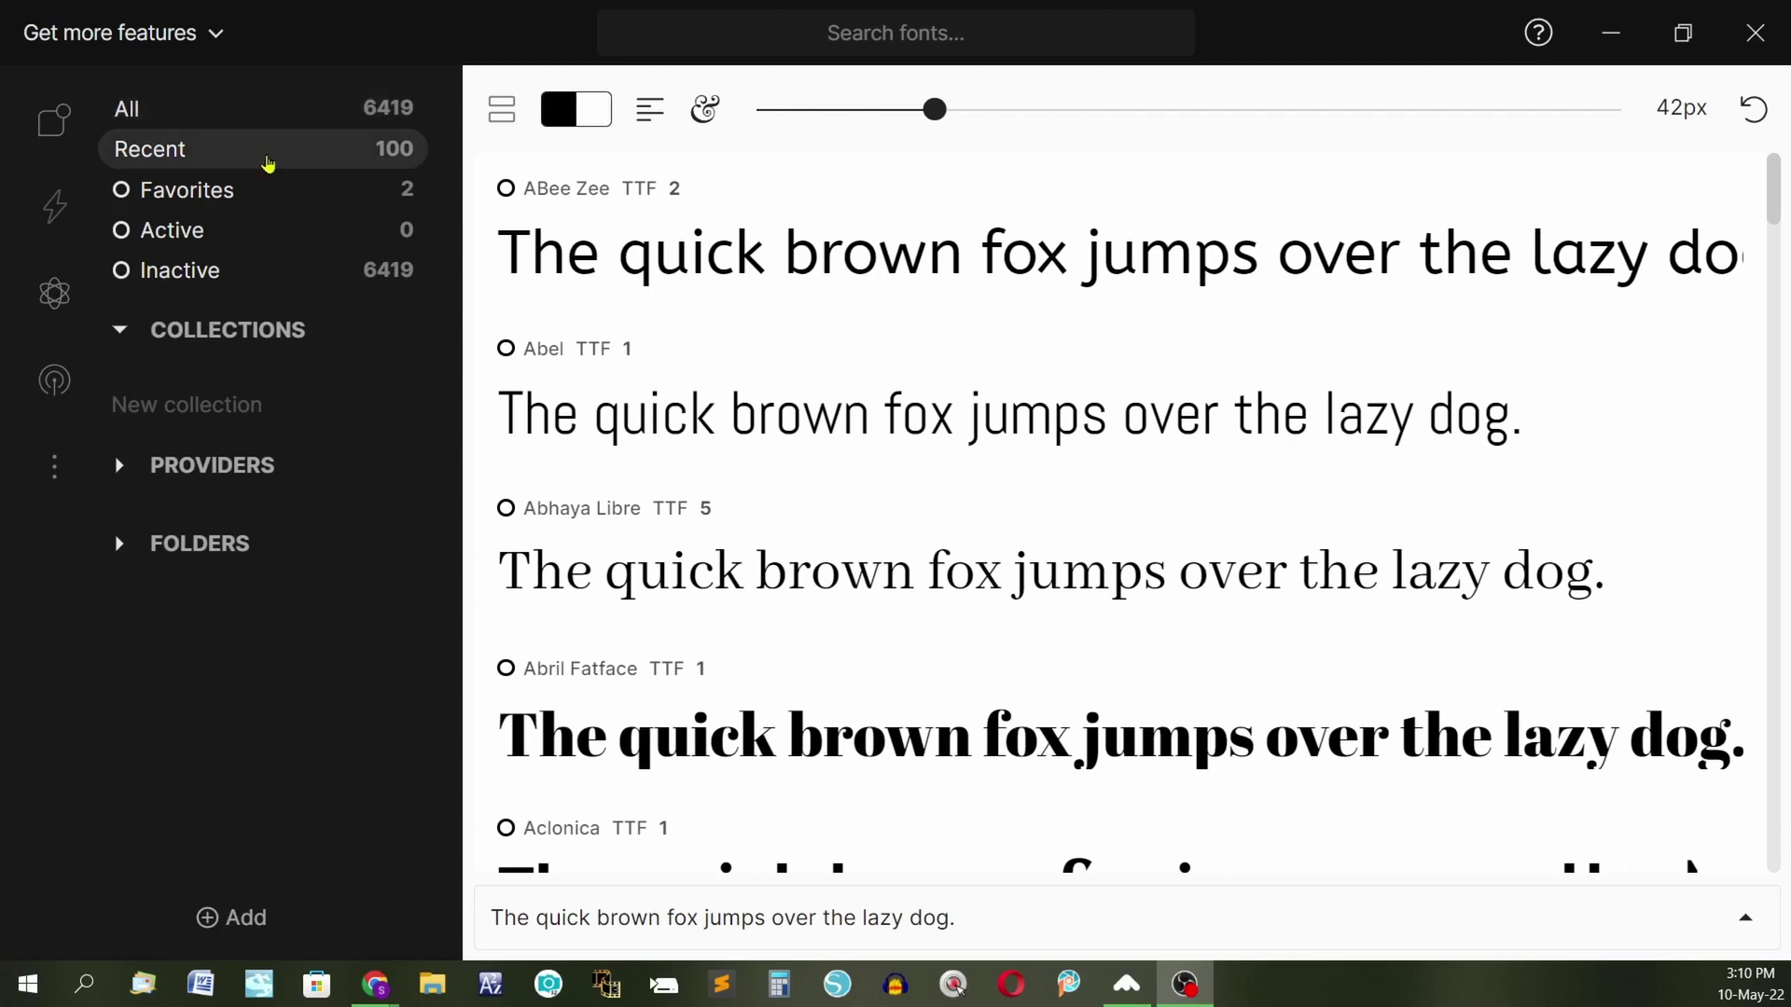
# Step: Browse Recent fonts, then list Favorites: Acorn Swash Altern Regular and Base : Christmas
pyautogui.click(268, 163)
pyautogui.scroll(-6, 1017, 281)
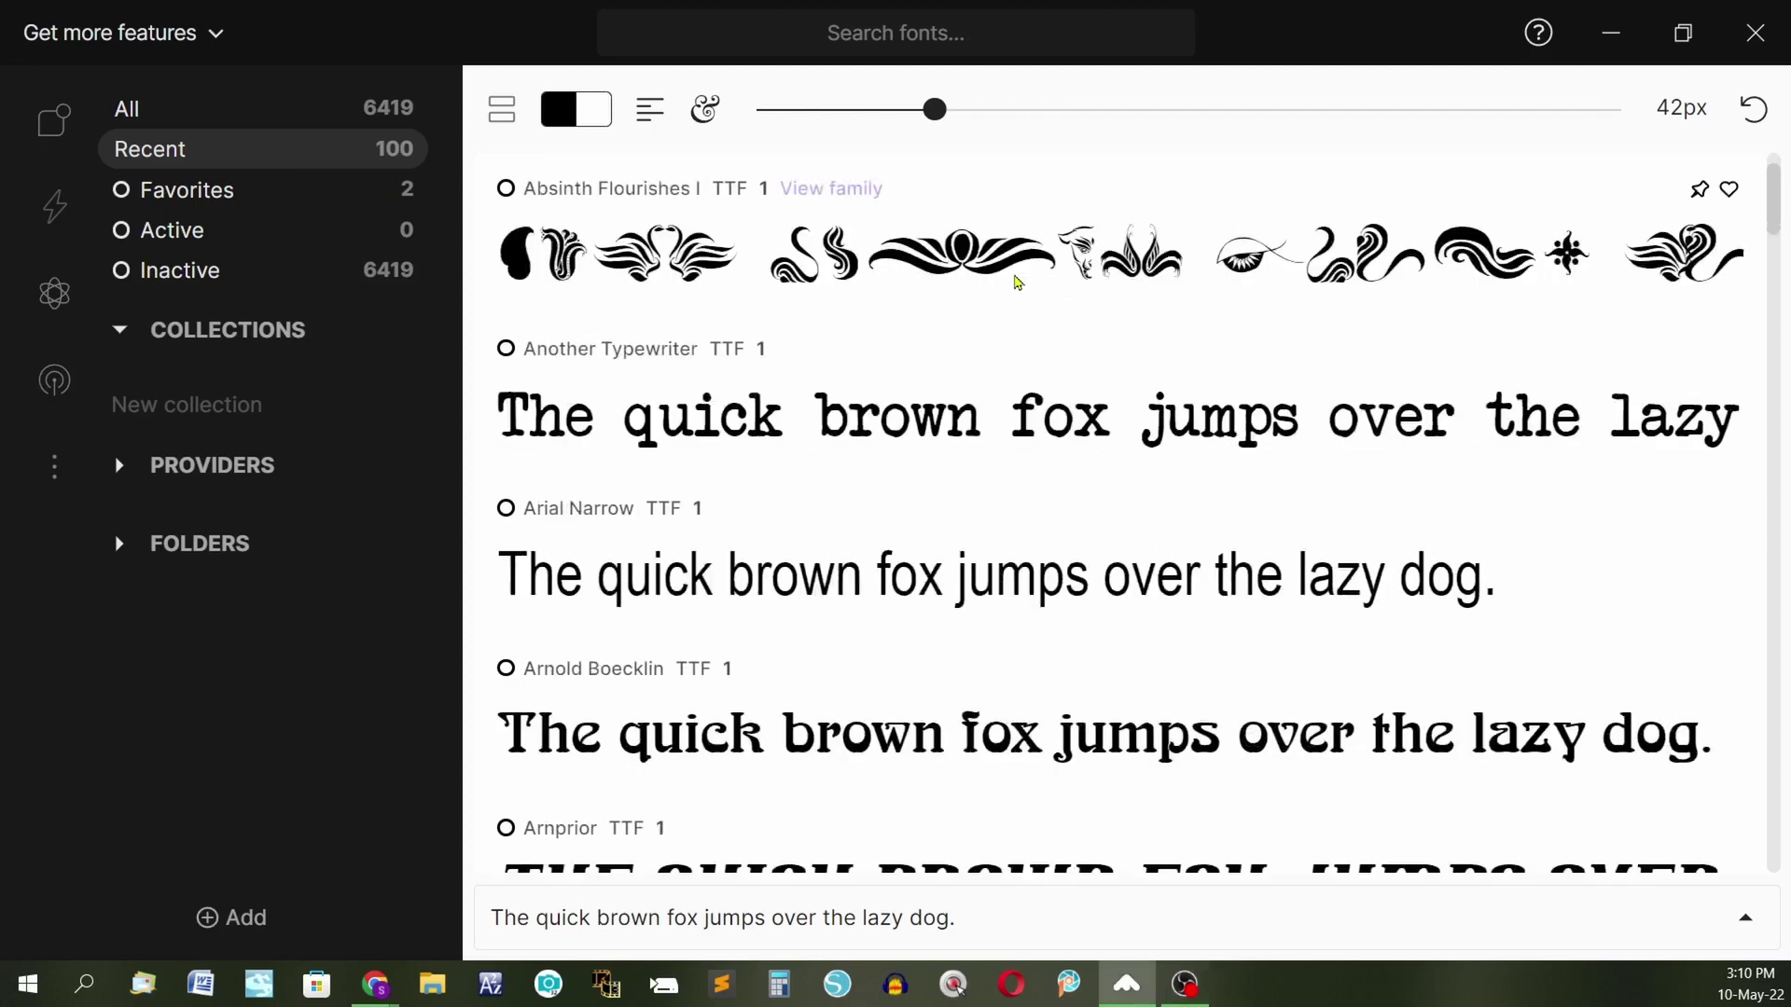
pyautogui.scroll(6, 1017, 282)
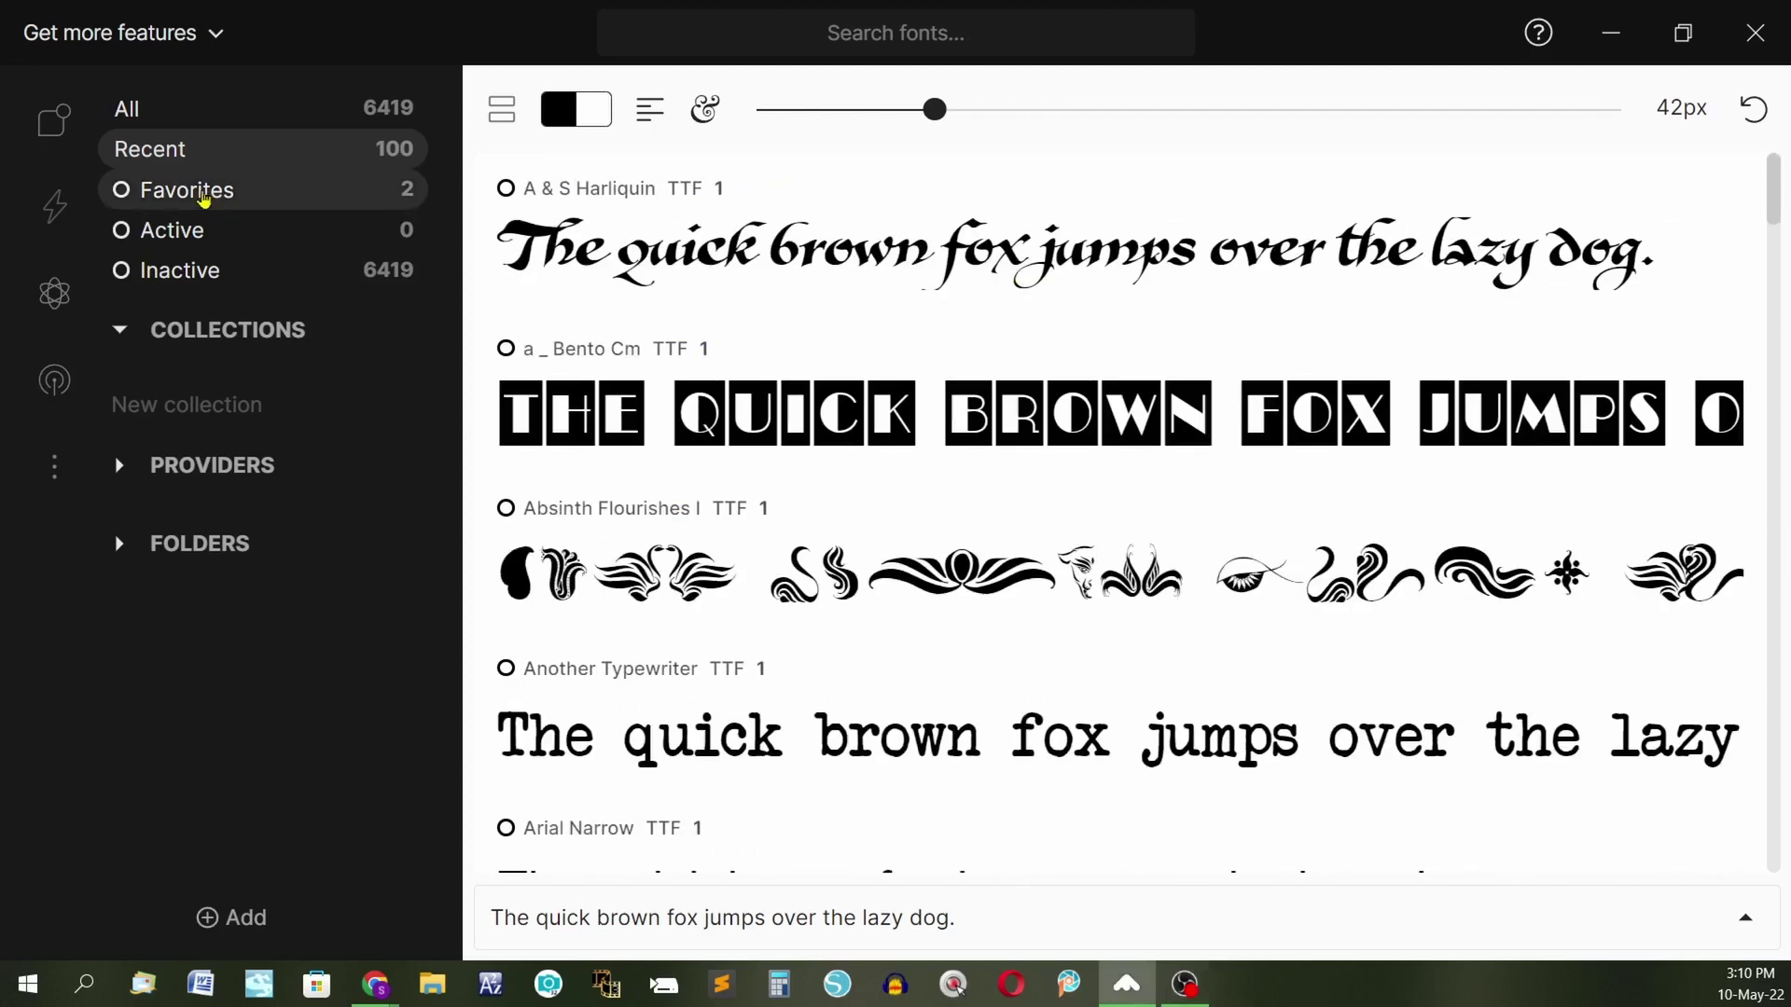
pyautogui.click(203, 195)
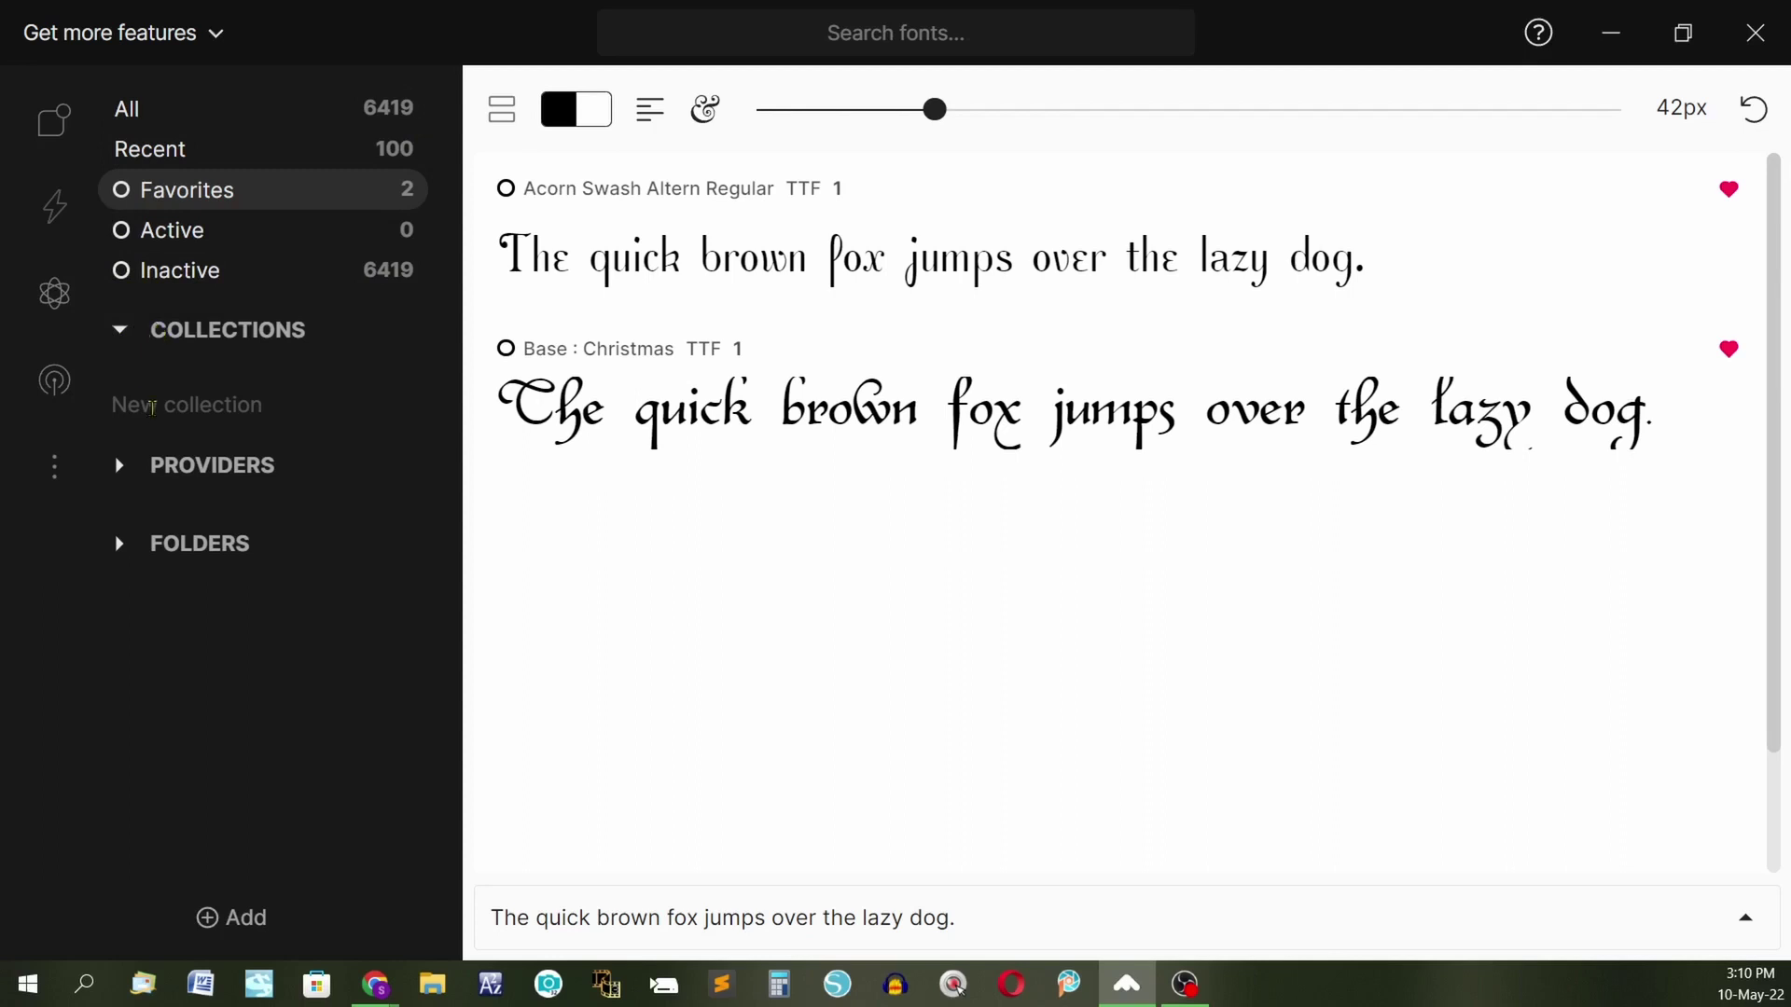
# Step: Create a new collection named Curlies
pyautogui.click(121, 399)
pyautogui.write('Curlies')
pyautogui.press('Return')
# Step: Drag the Arruba font from Recent into Curlies and view the collection
pyautogui.click(229, 150)
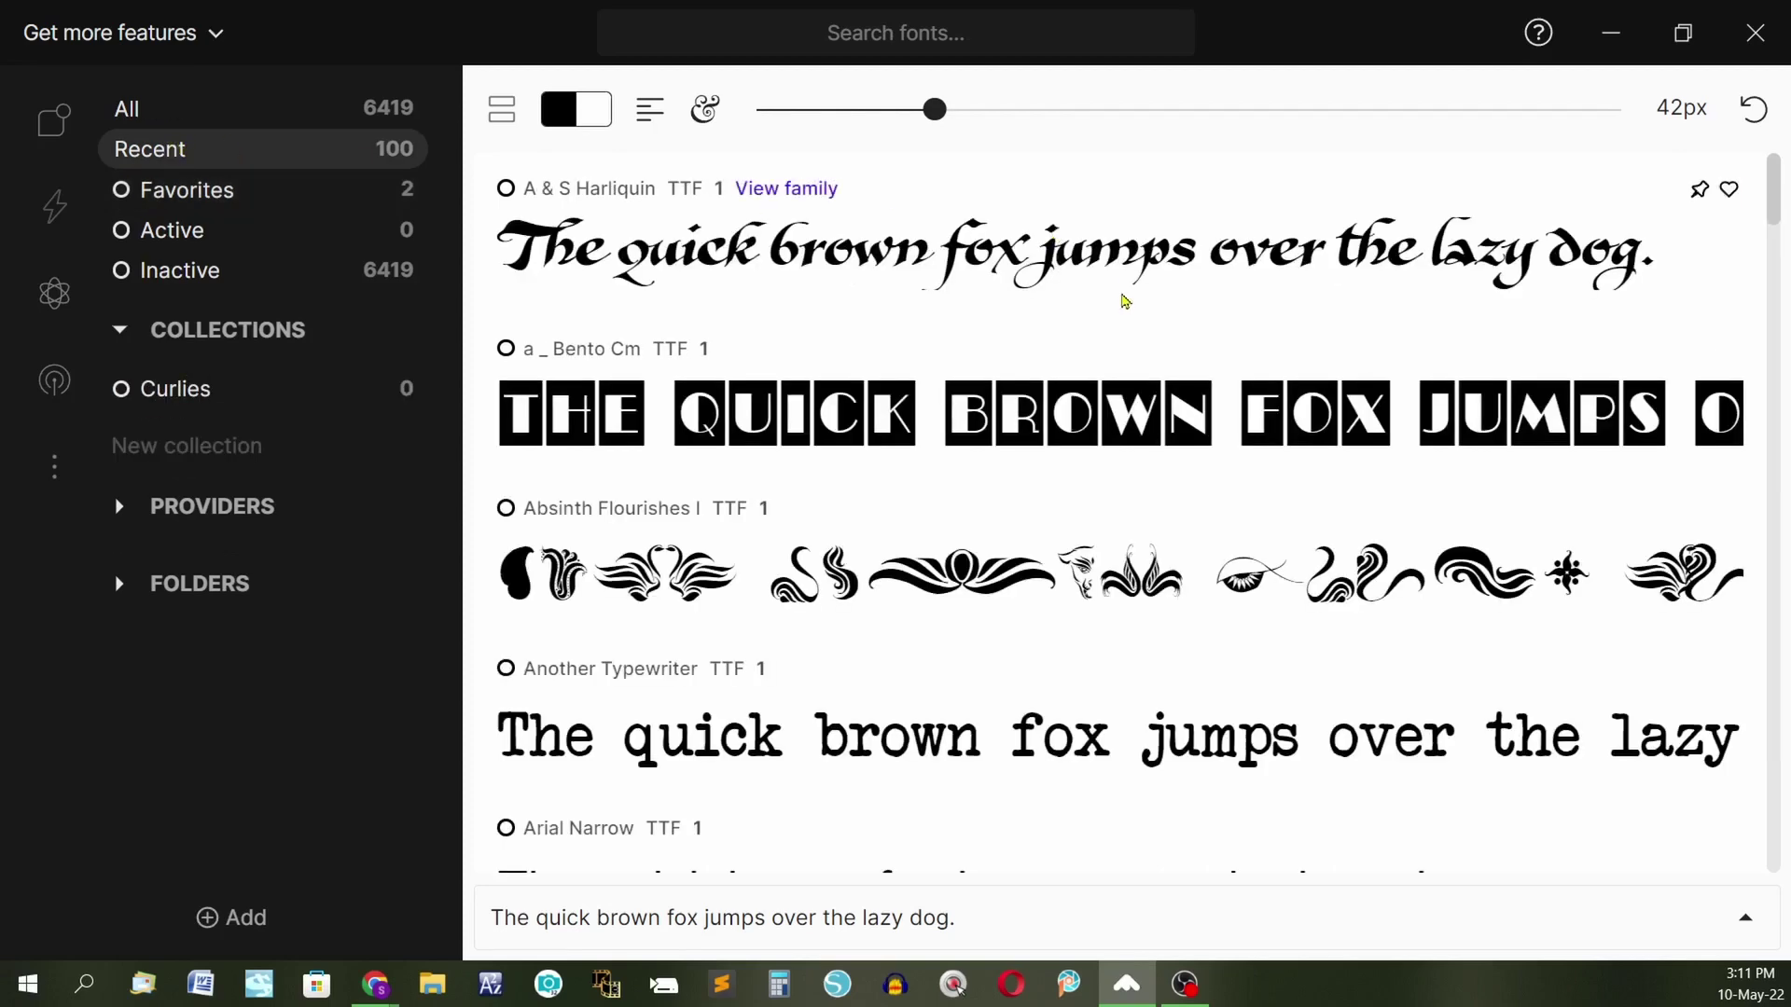
pyautogui.scroll(-5, 1125, 303)
pyautogui.scroll(-4, 1125, 301)
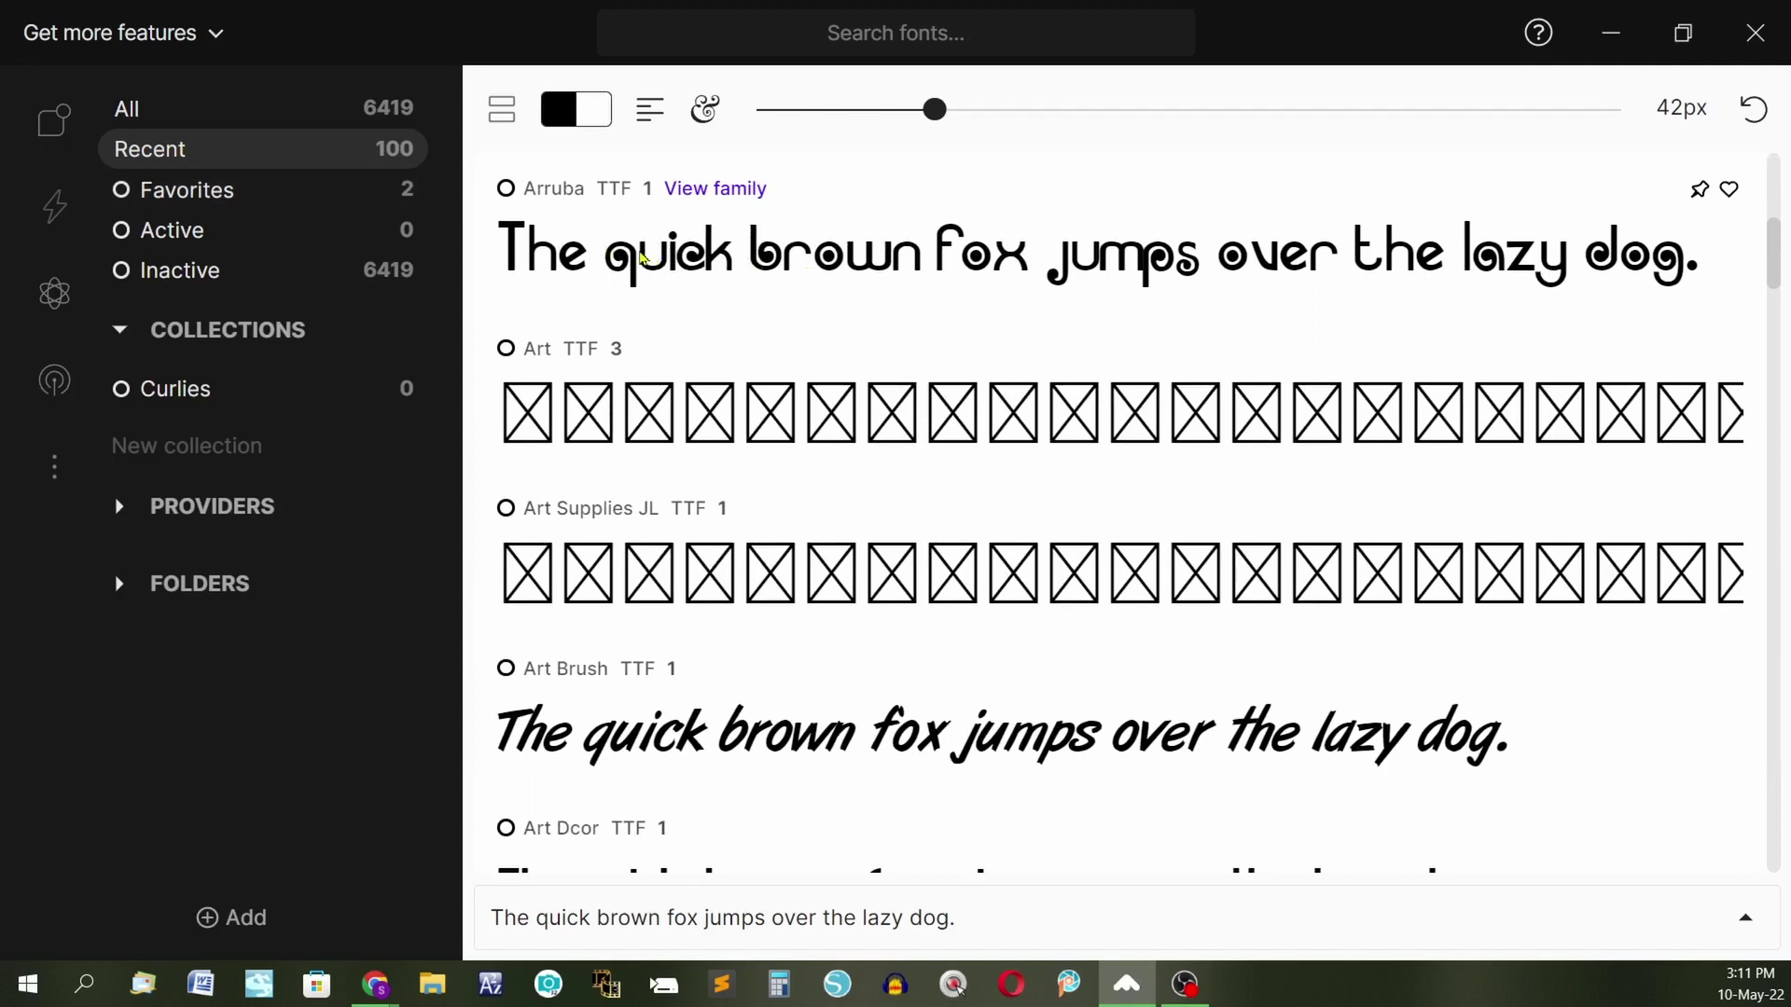
pyautogui.moveTo(653, 258); pyautogui.dragTo(198, 391)
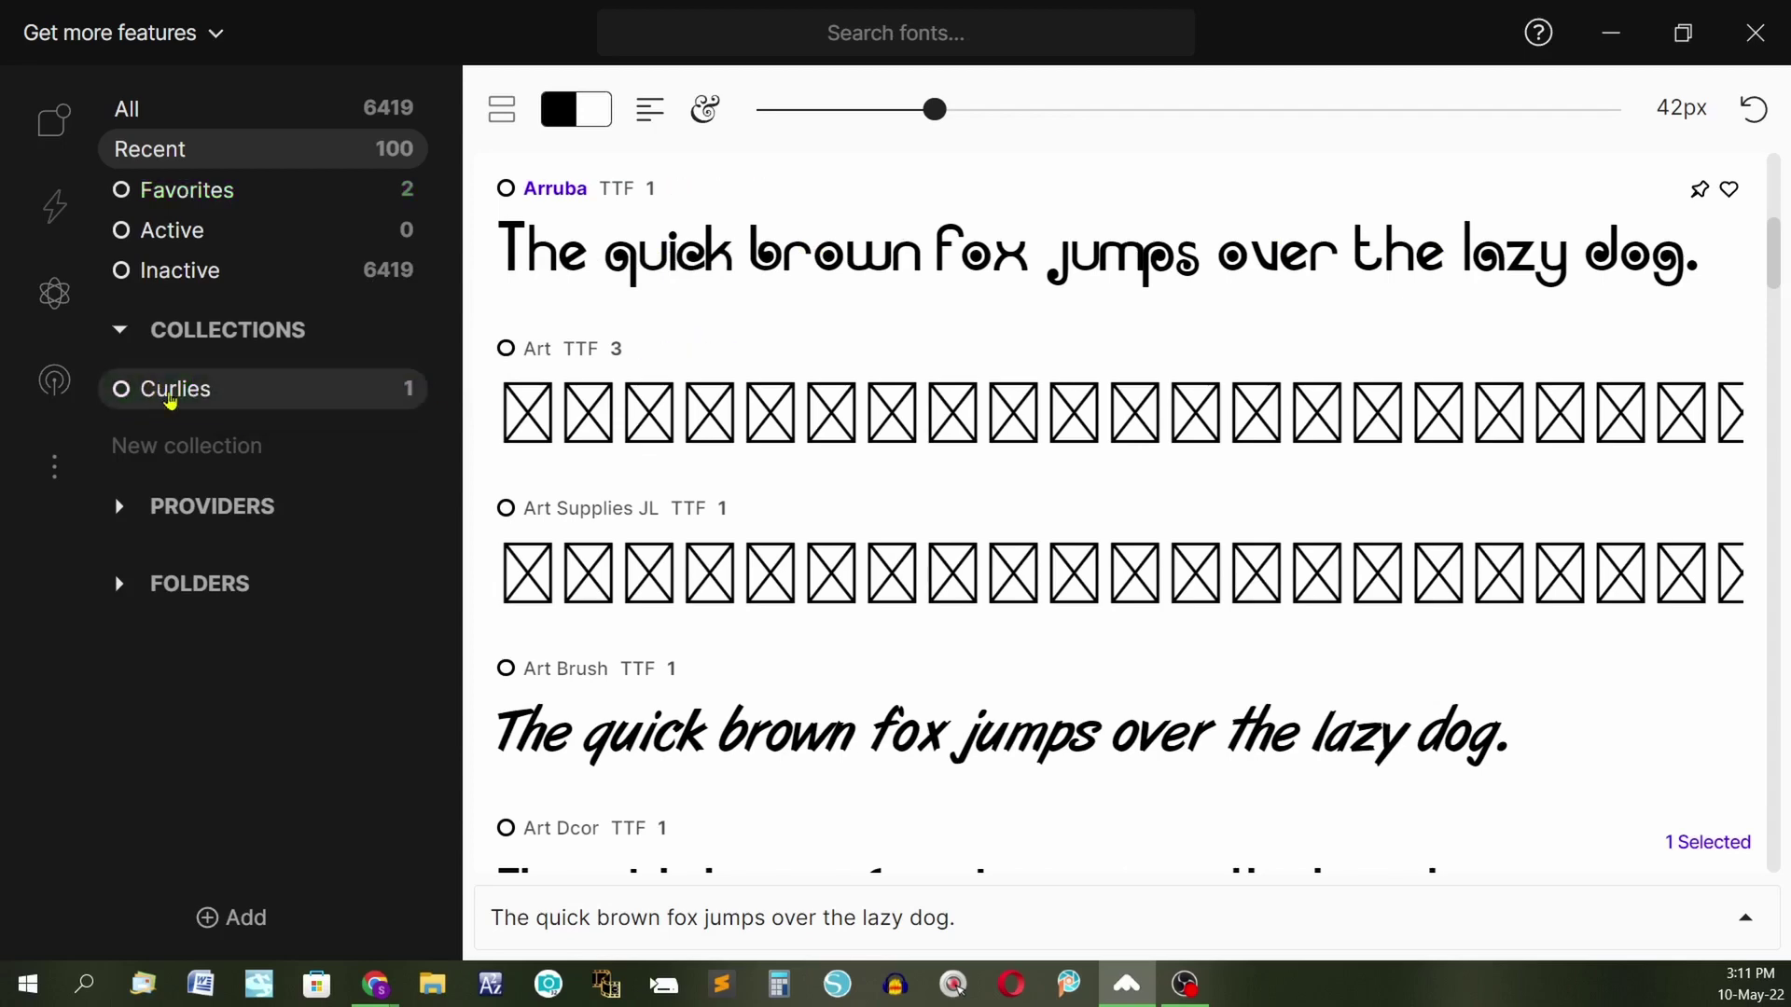
pyautogui.click(170, 392)
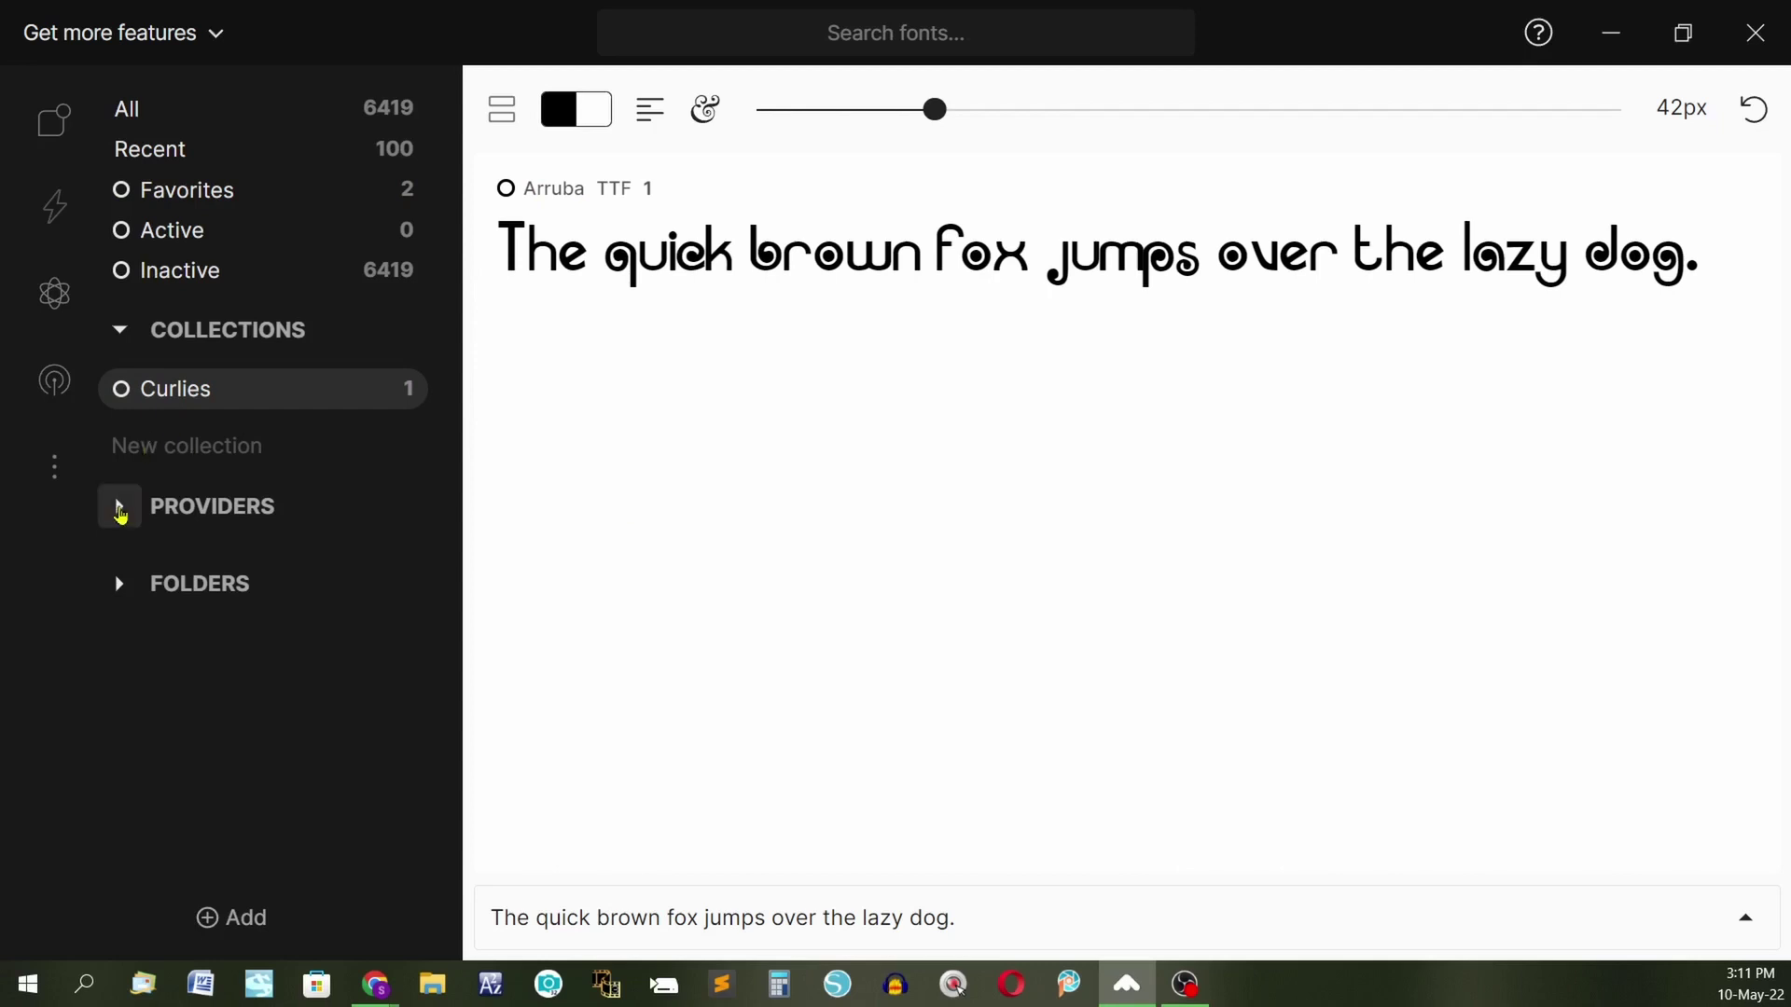
# Step: Expand PROVIDERS and FOLDERS in the sidebar to show Google and folders A through S
pyautogui.click(120, 512)
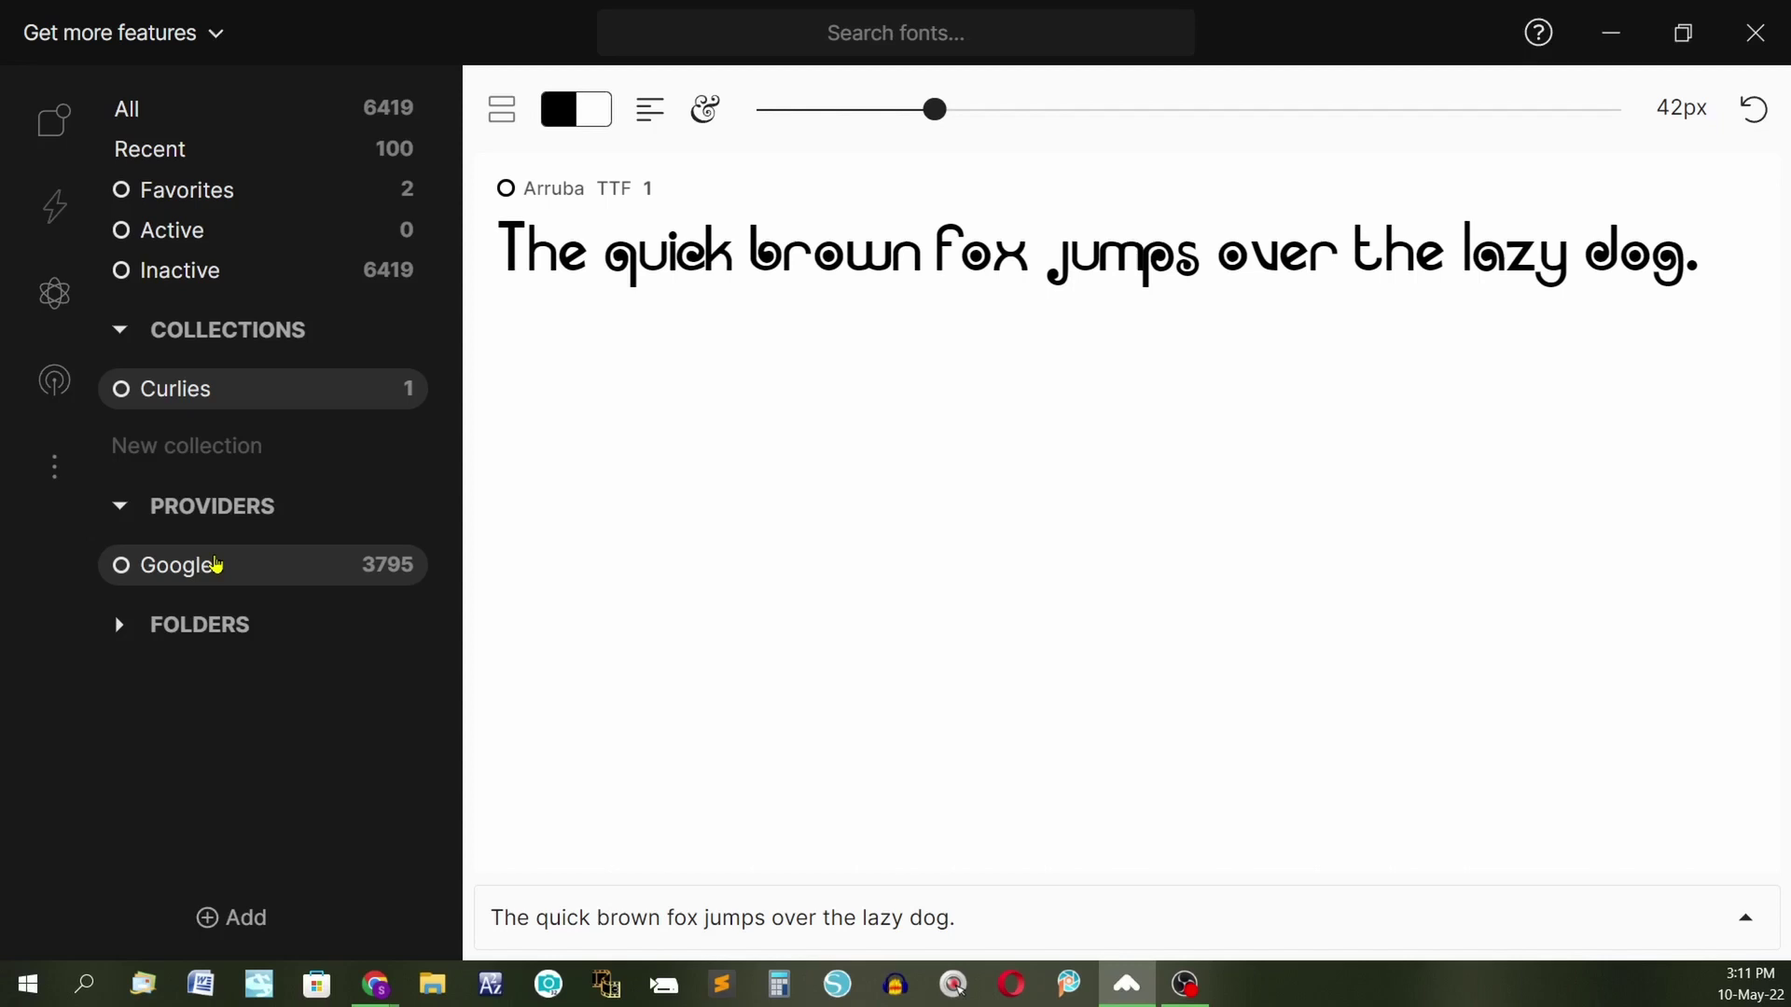
pyautogui.click(119, 625)
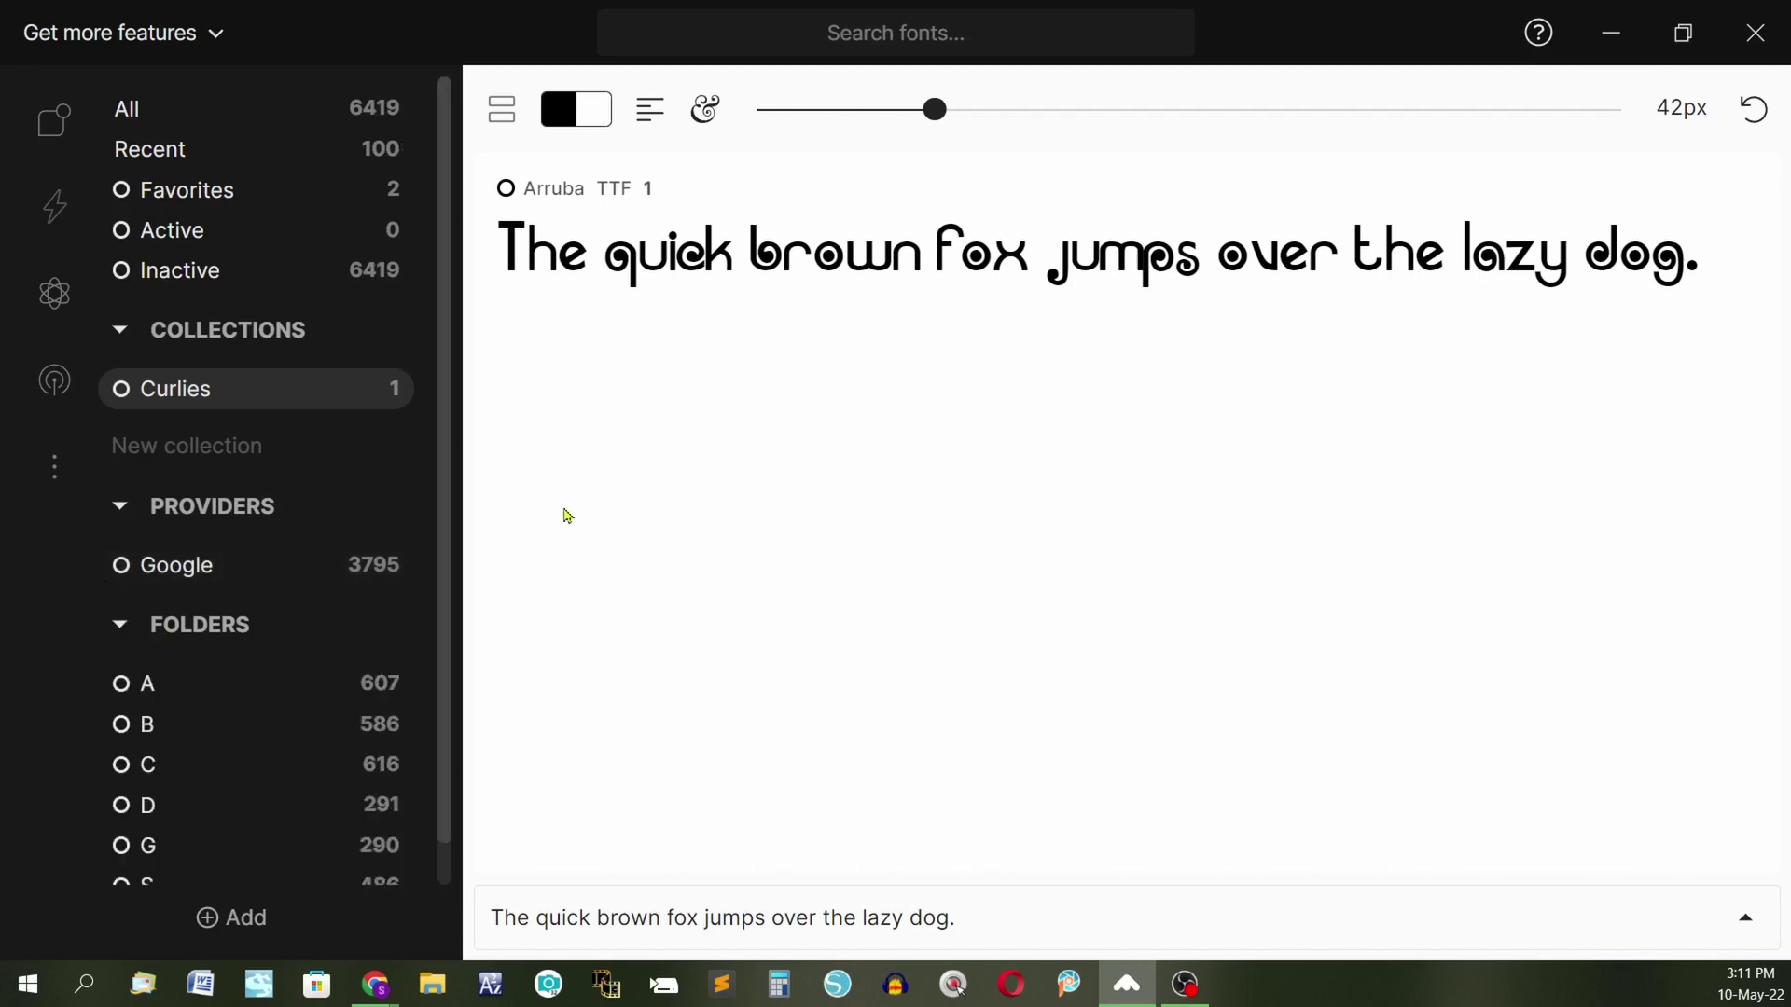
pyautogui.scroll(-1, 290, 462)
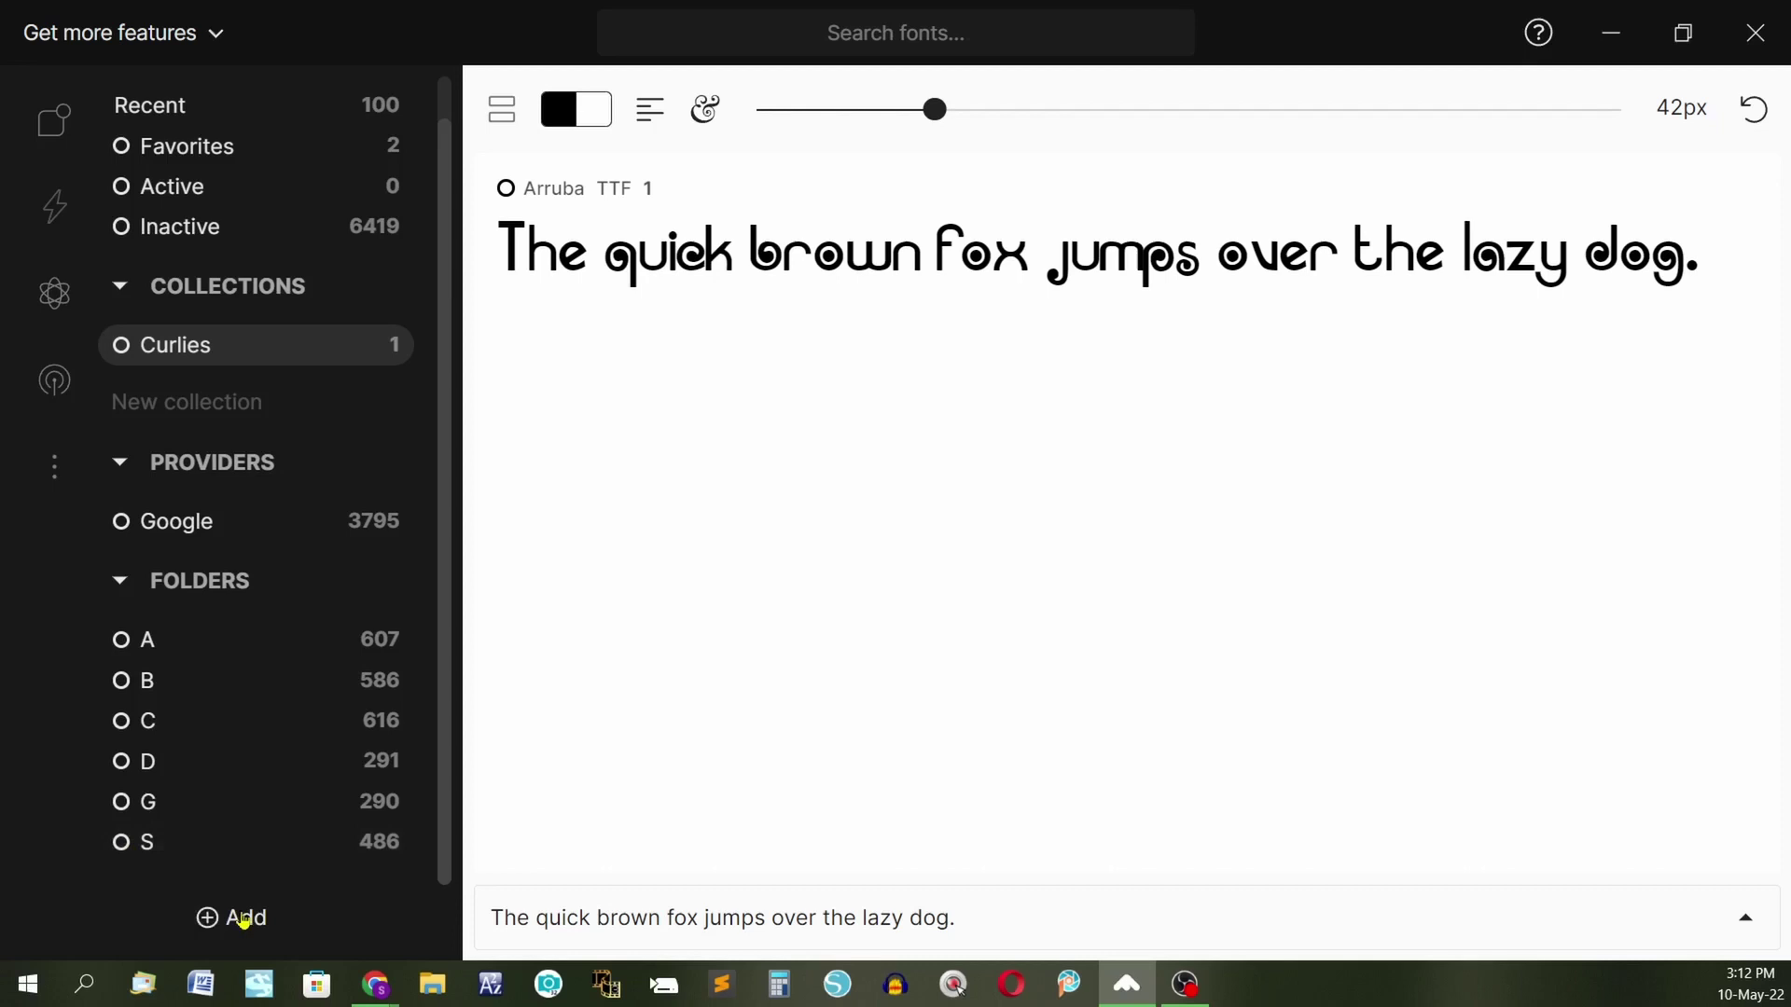
# Step: Add folder E from Fonts to the library, bringing in its 227 fonts
pyautogui.click(242, 919)
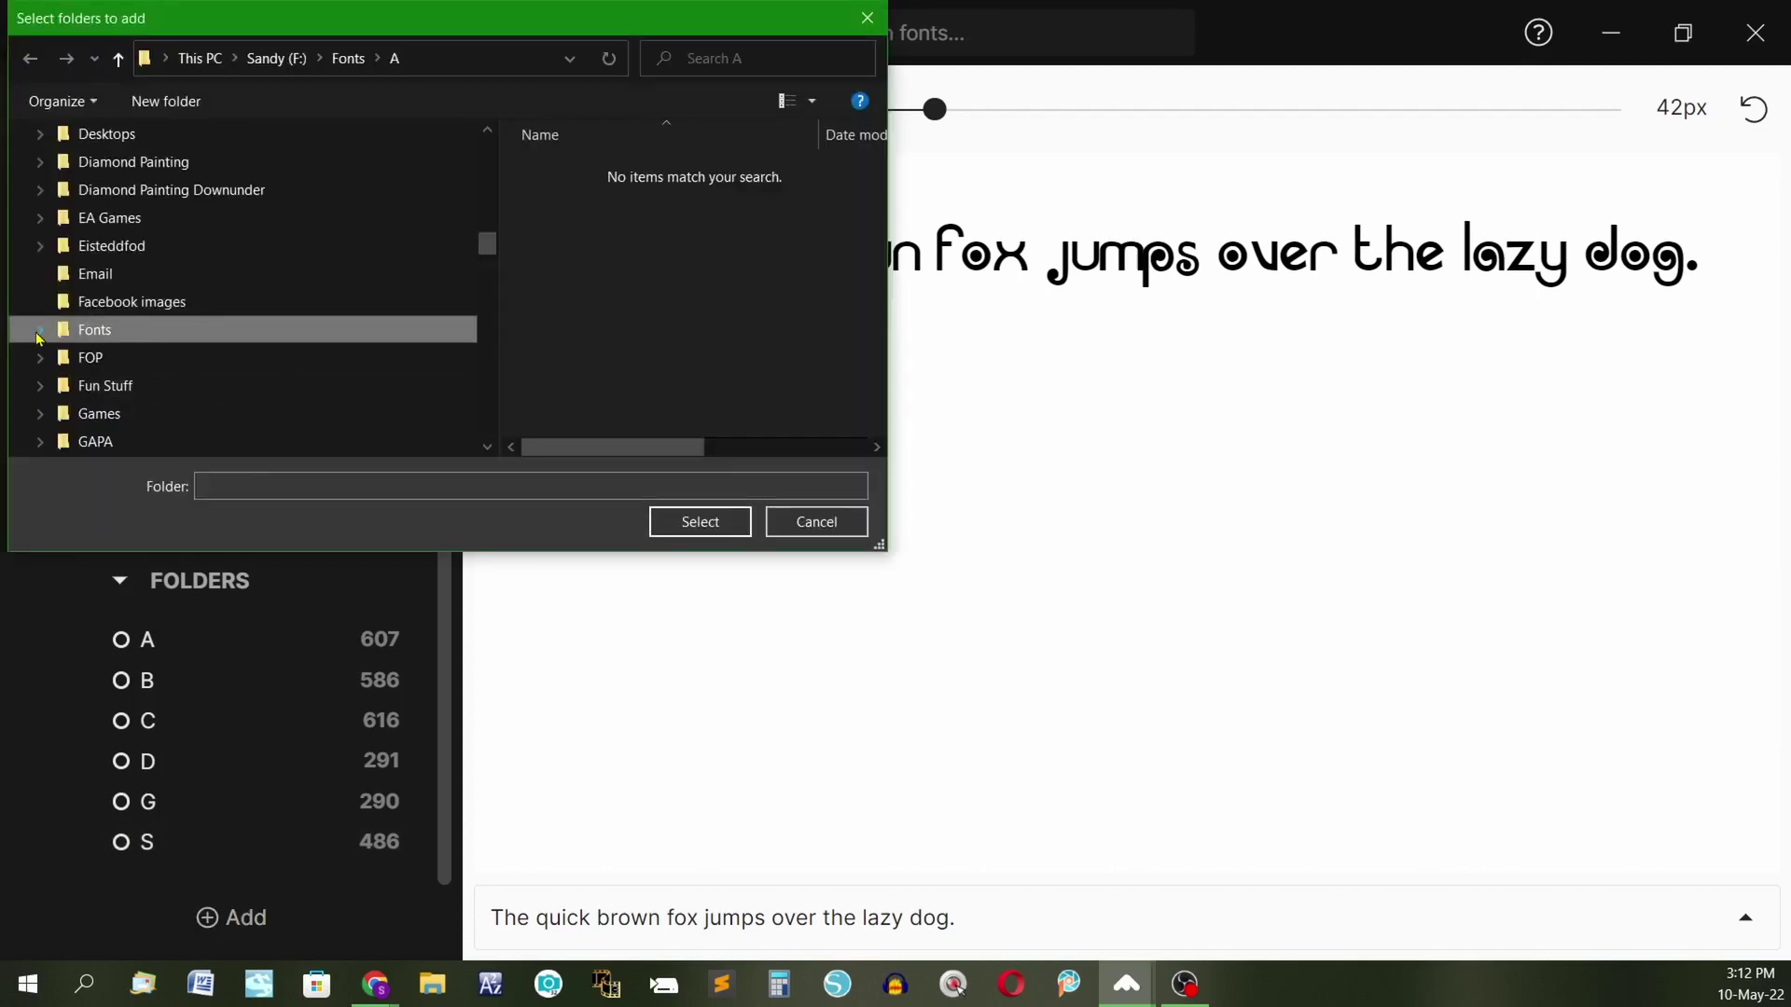
pyautogui.click(40, 331)
pyautogui.scroll(-1, 171, 238)
pyautogui.scroll(-1, 171, 237)
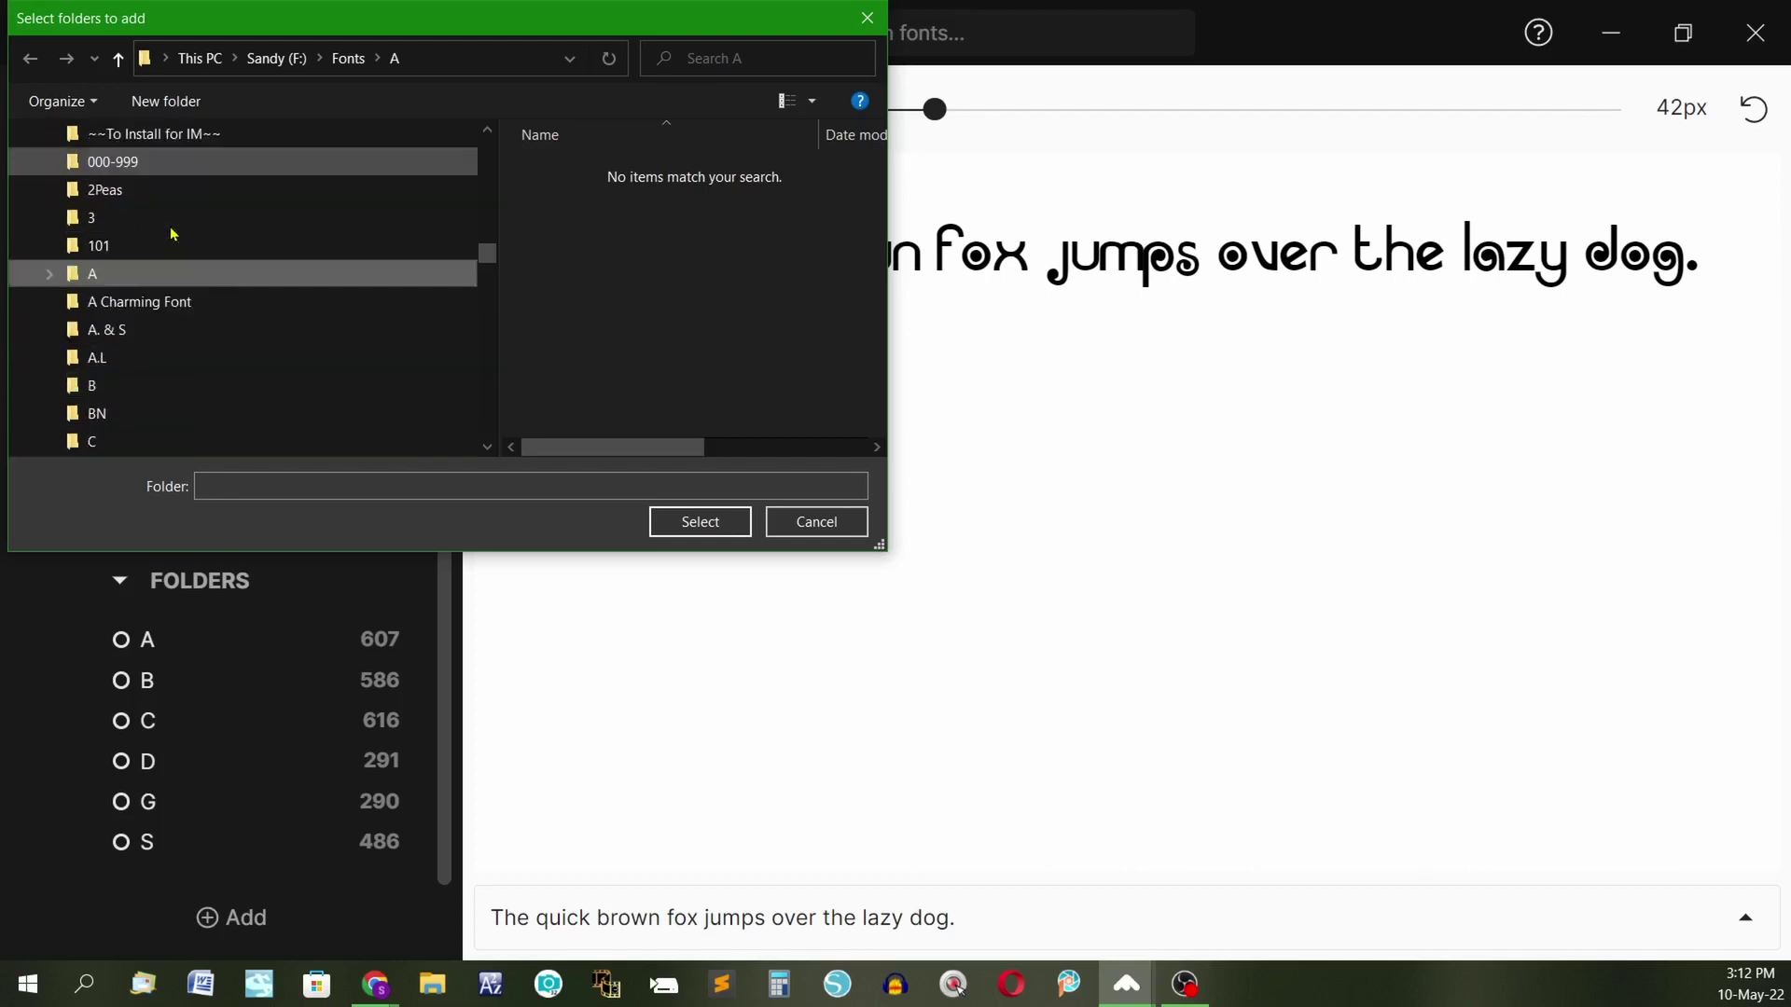
pyautogui.scroll(-4, 171, 233)
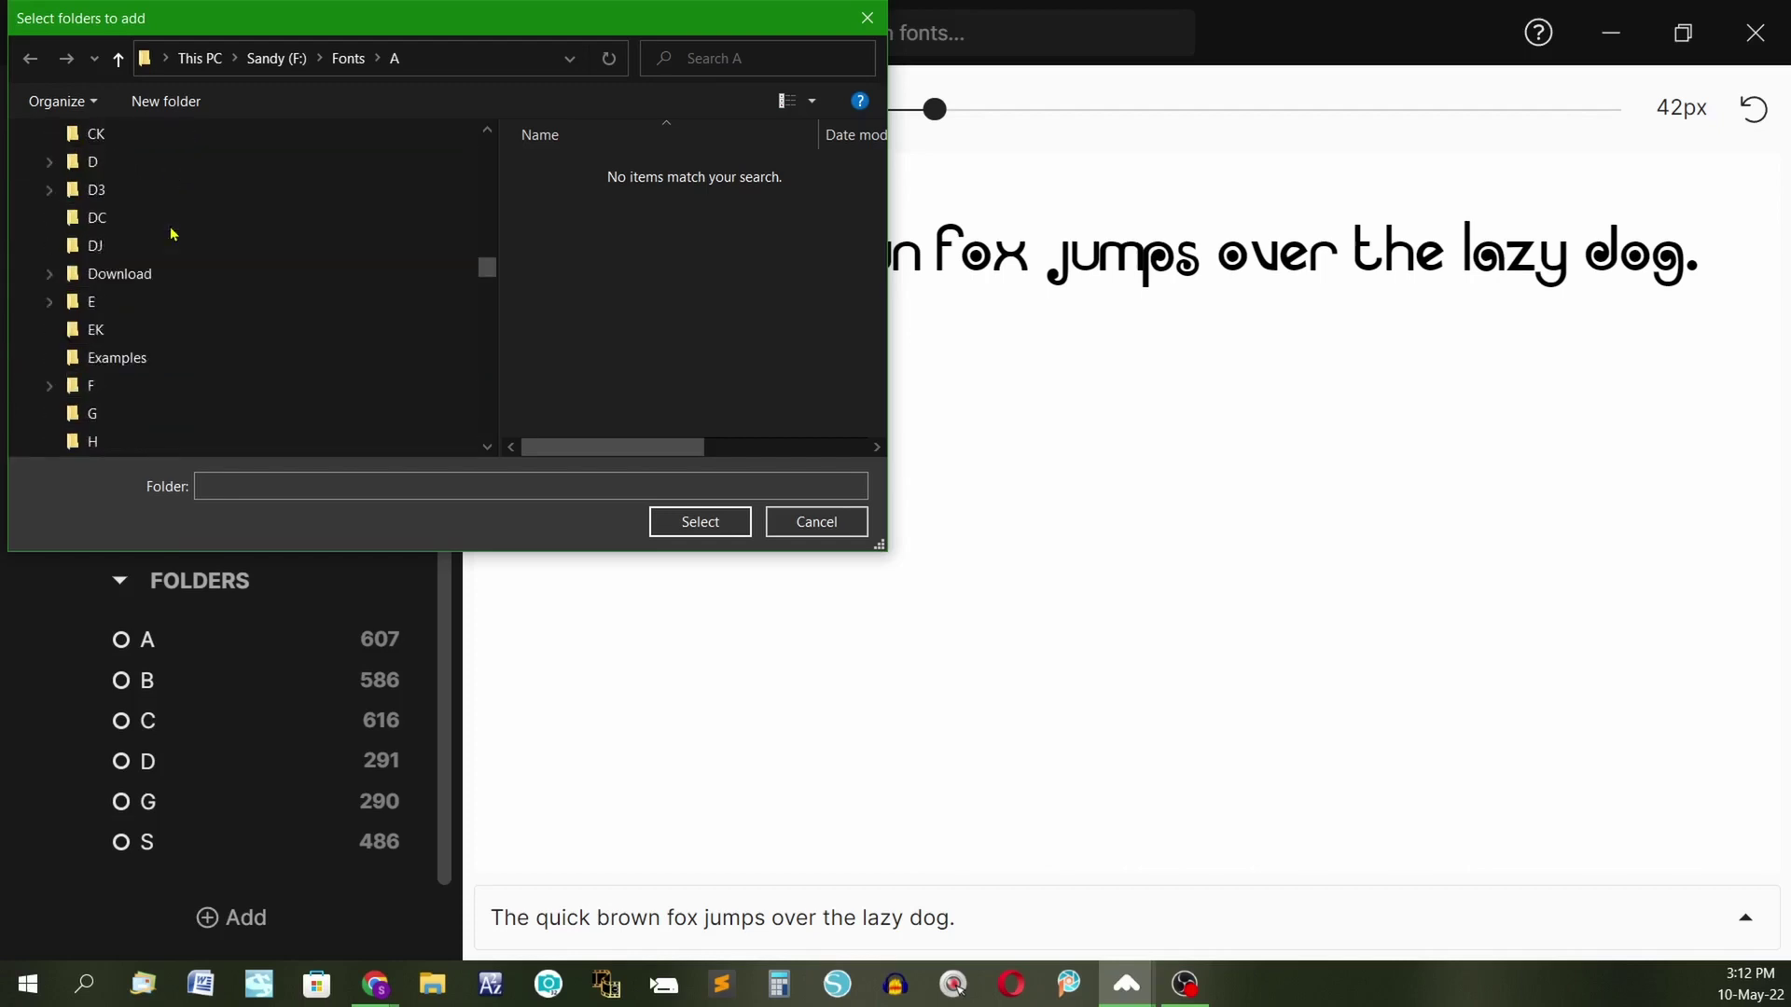
pyautogui.click(114, 308)
pyautogui.click(685, 520)
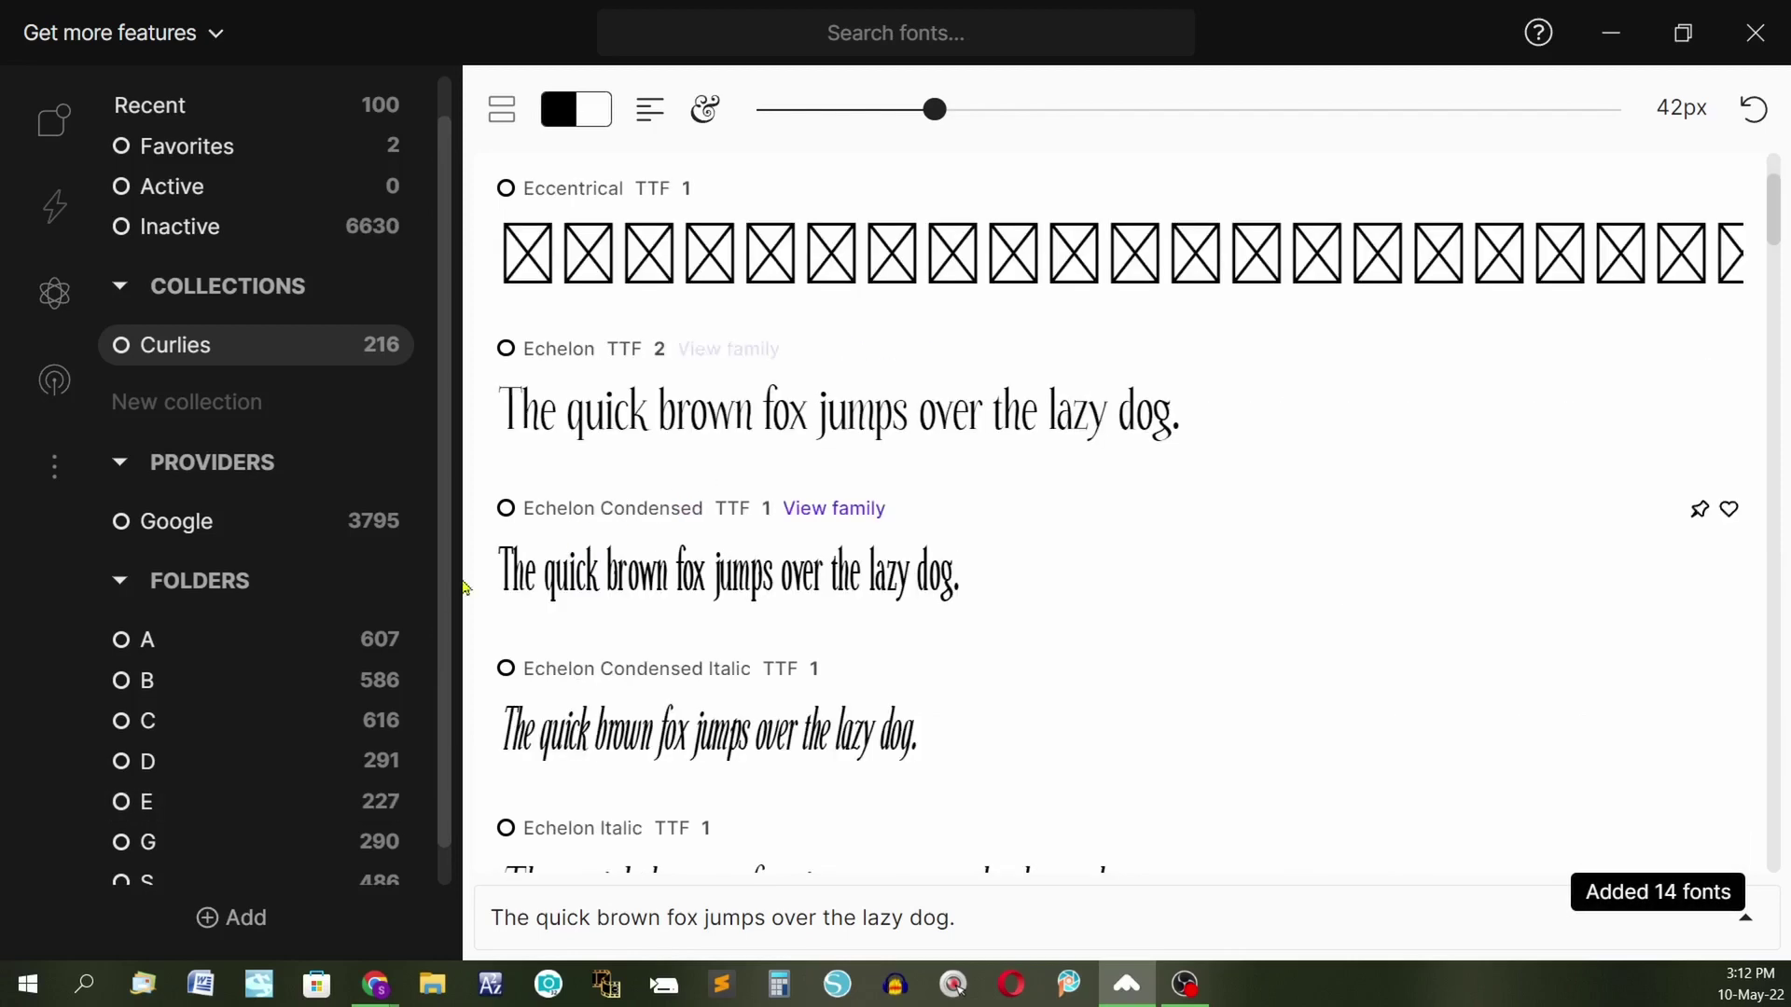
# Step: Select Arruba and reduce the preview text size from 42px to 30px
pyautogui.scroll(-1, 322, 667)
pyautogui.scroll(4, 912, 353)
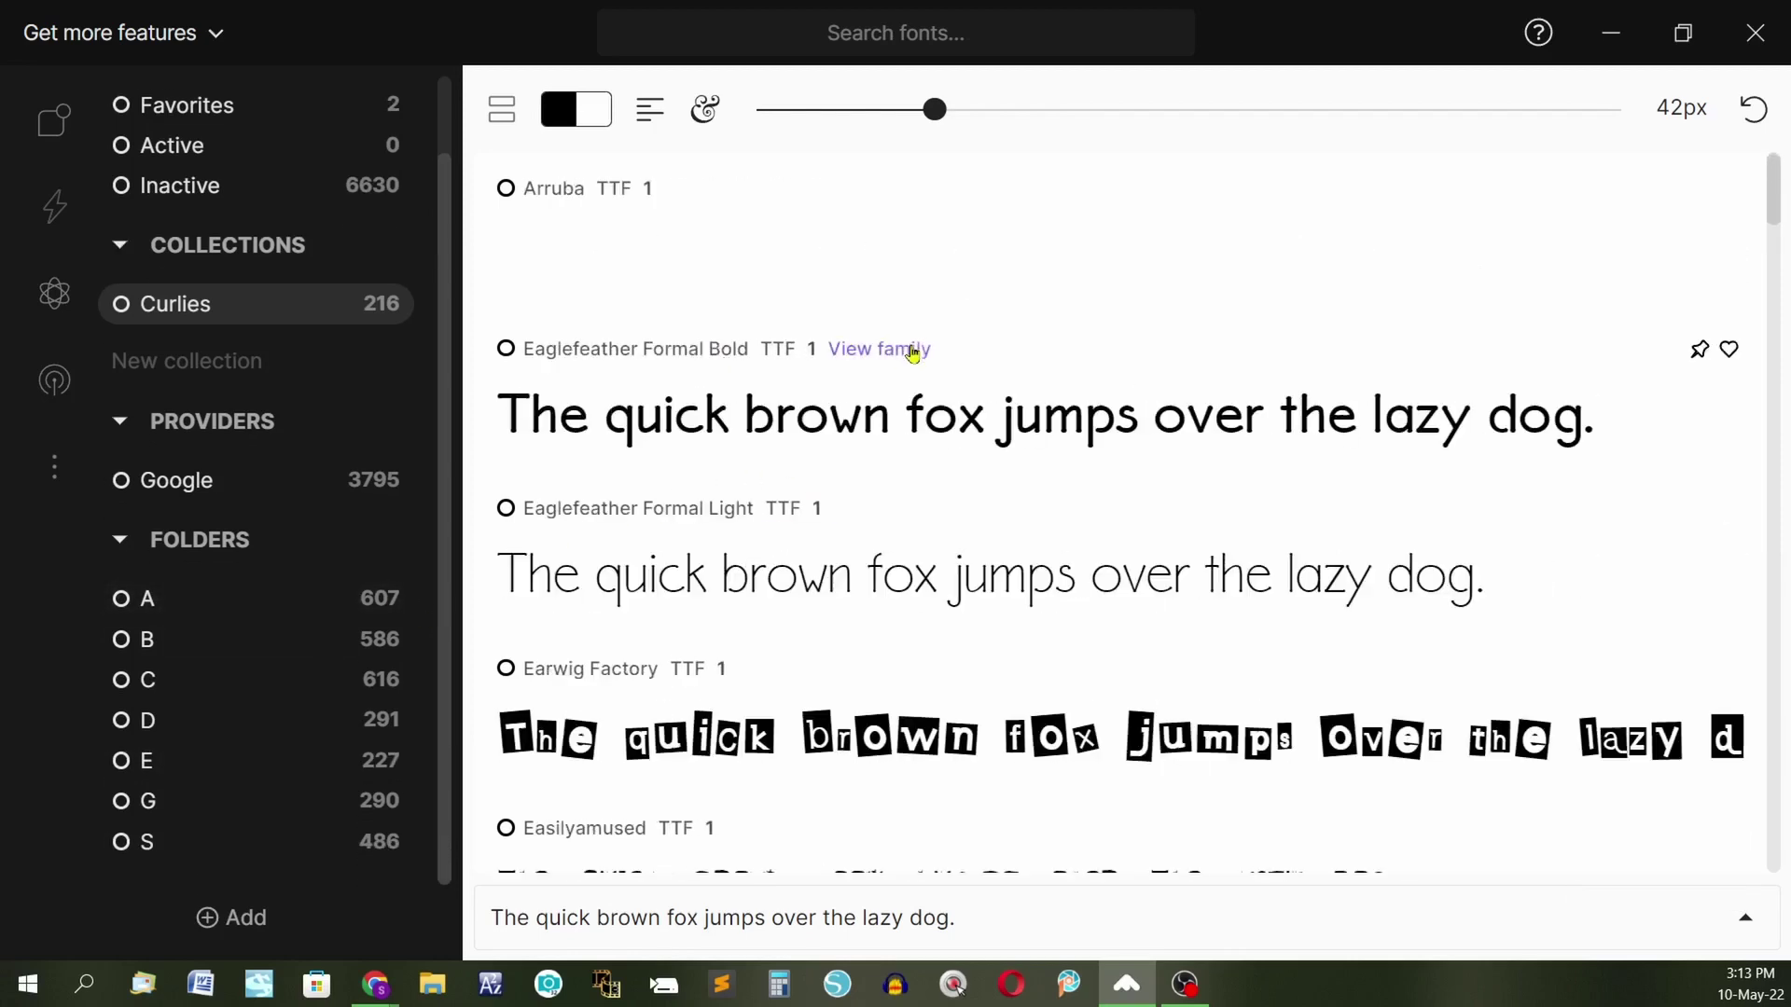
pyautogui.moveTo(504, 117)
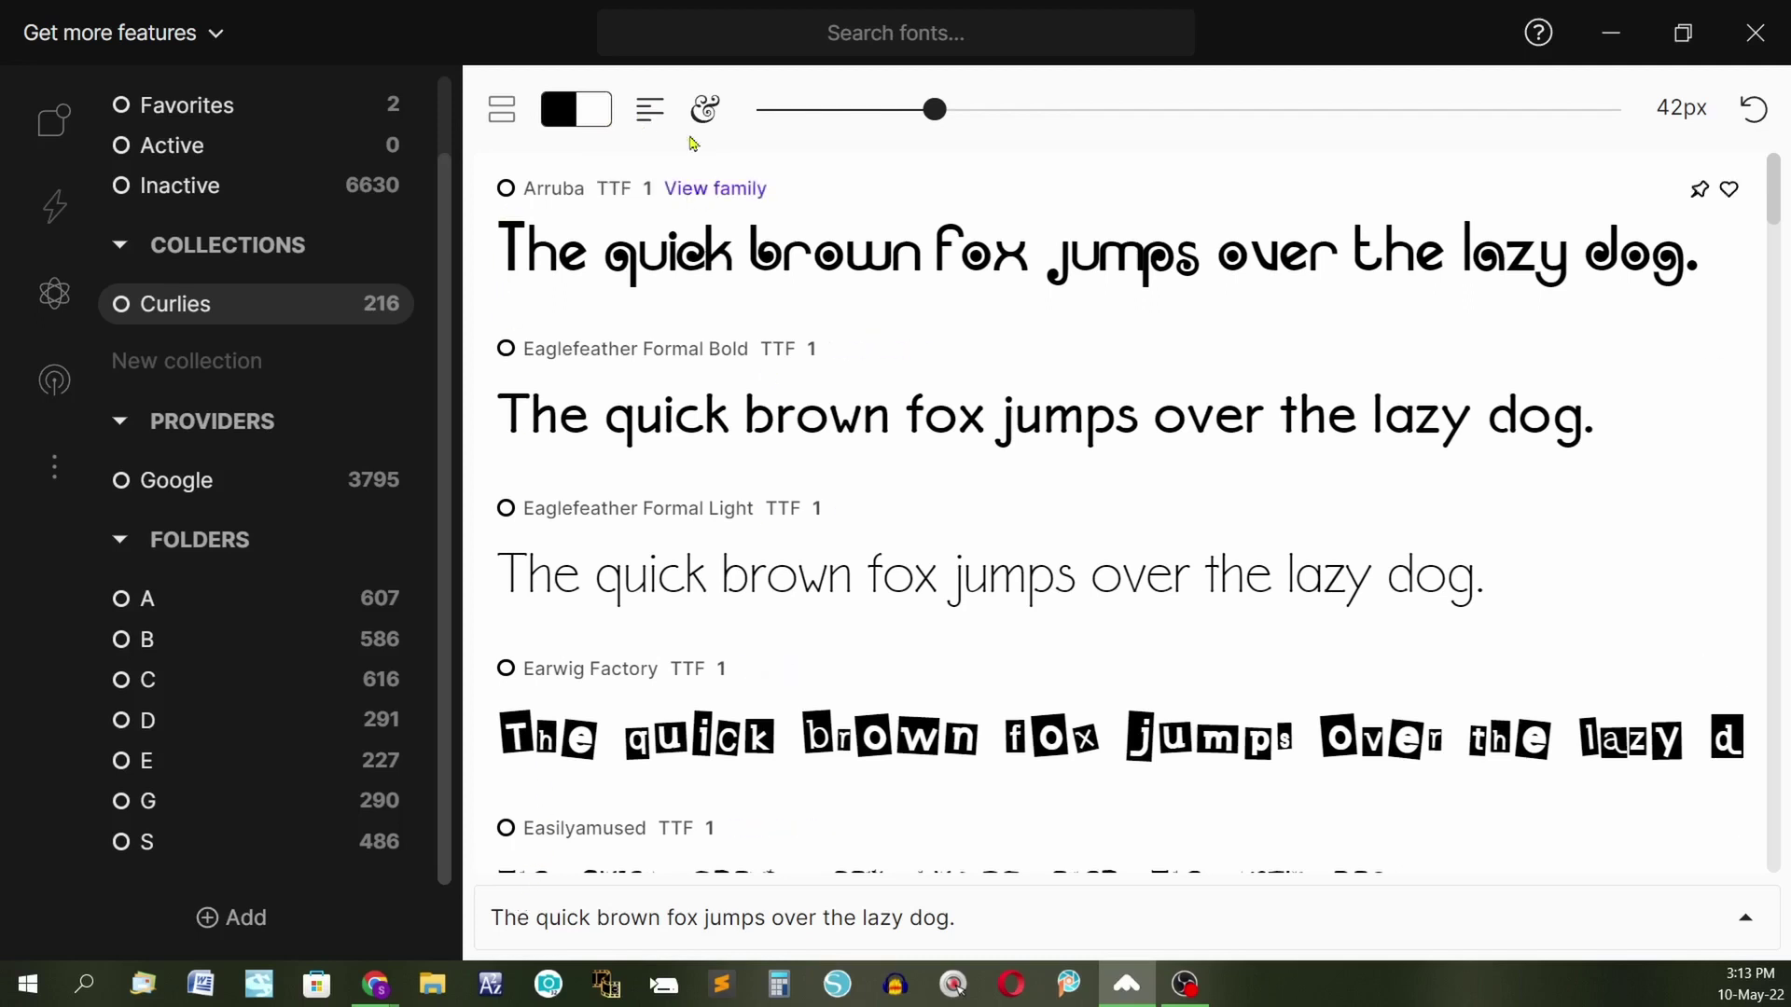
pyautogui.click(692, 142)
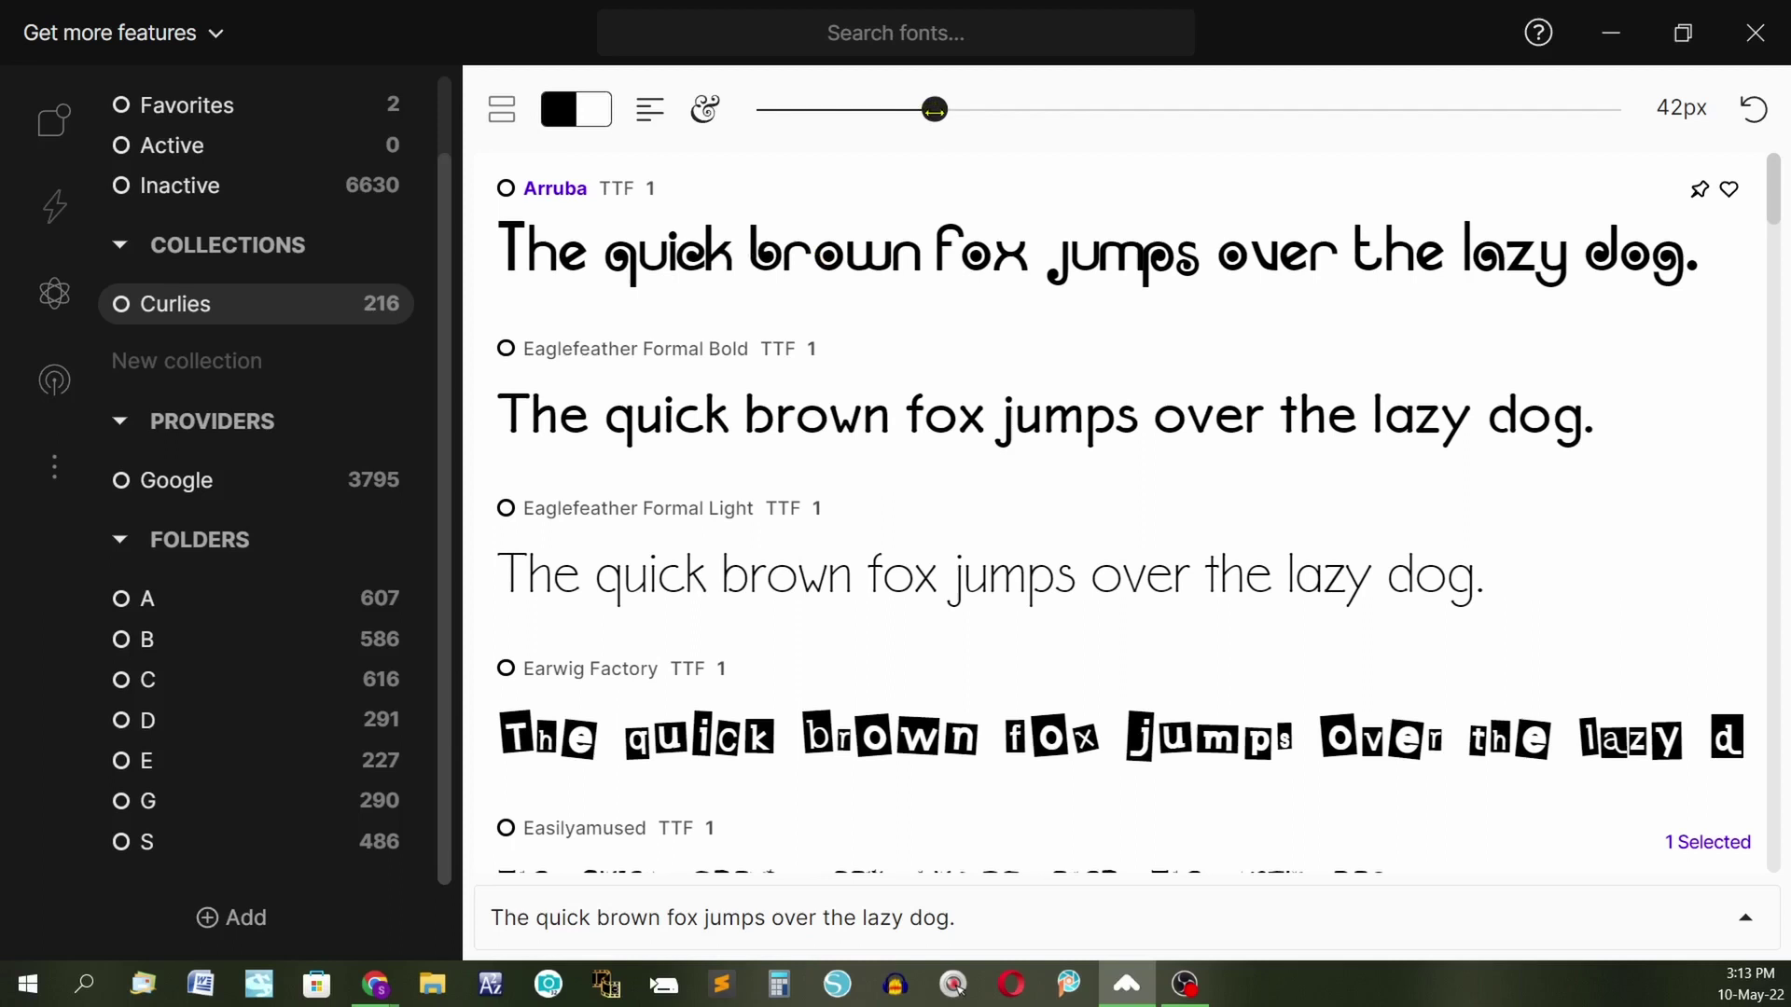
pyautogui.moveTo(934, 110); pyautogui.dragTo(876, 131)
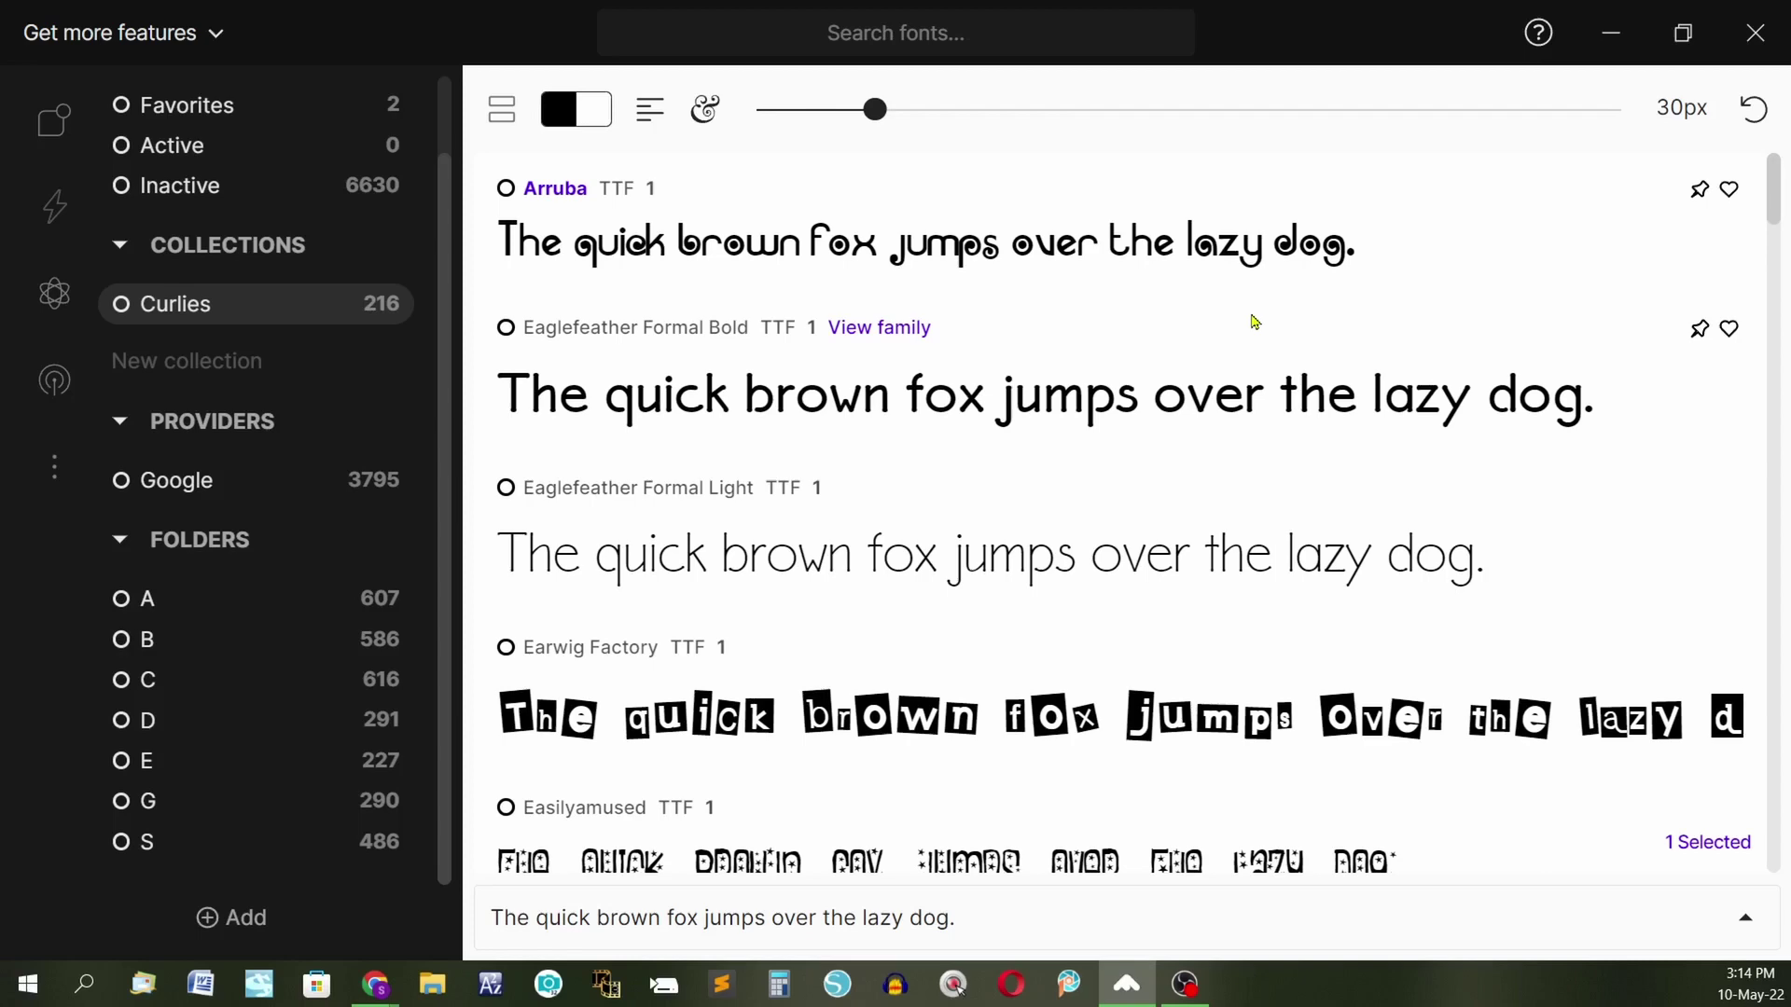
# Step: Scroll through the 216 Curlies fonts, including Echo Deco, Eclipse and Eaglefeather Formal
pyautogui.scroll(-5, 1254, 322)
pyautogui.scroll(-2, 1255, 321)
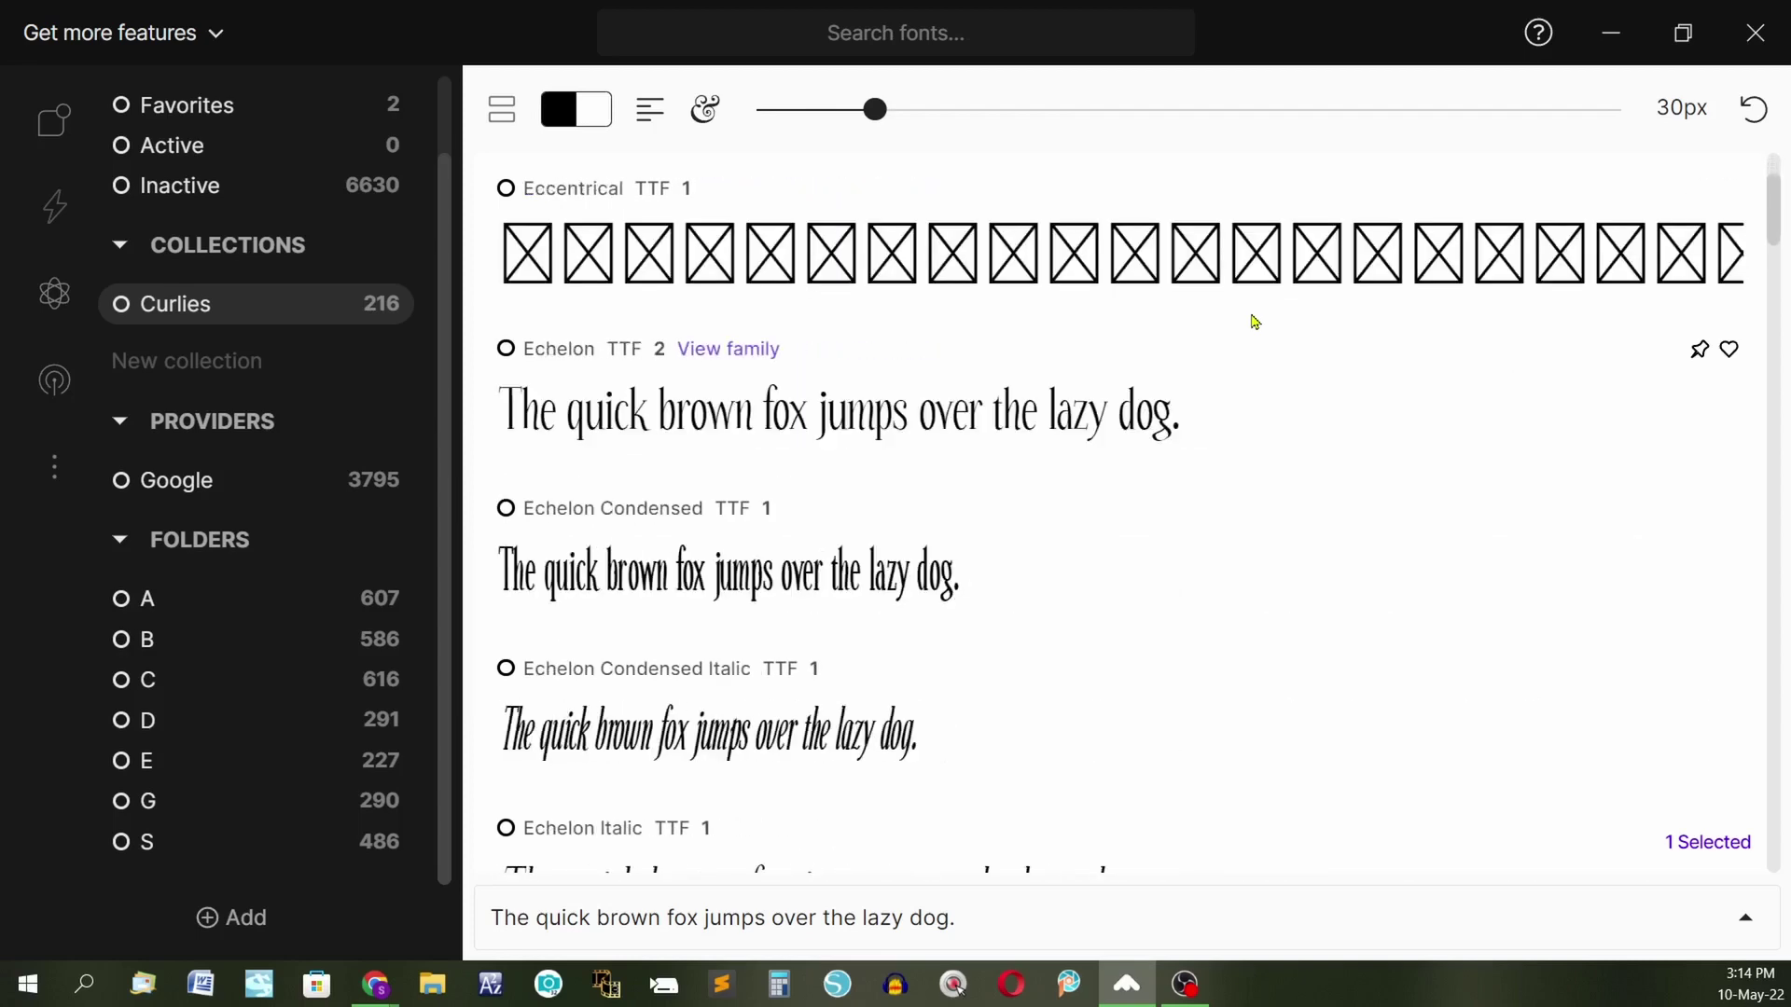
pyautogui.scroll(-3, 1253, 321)
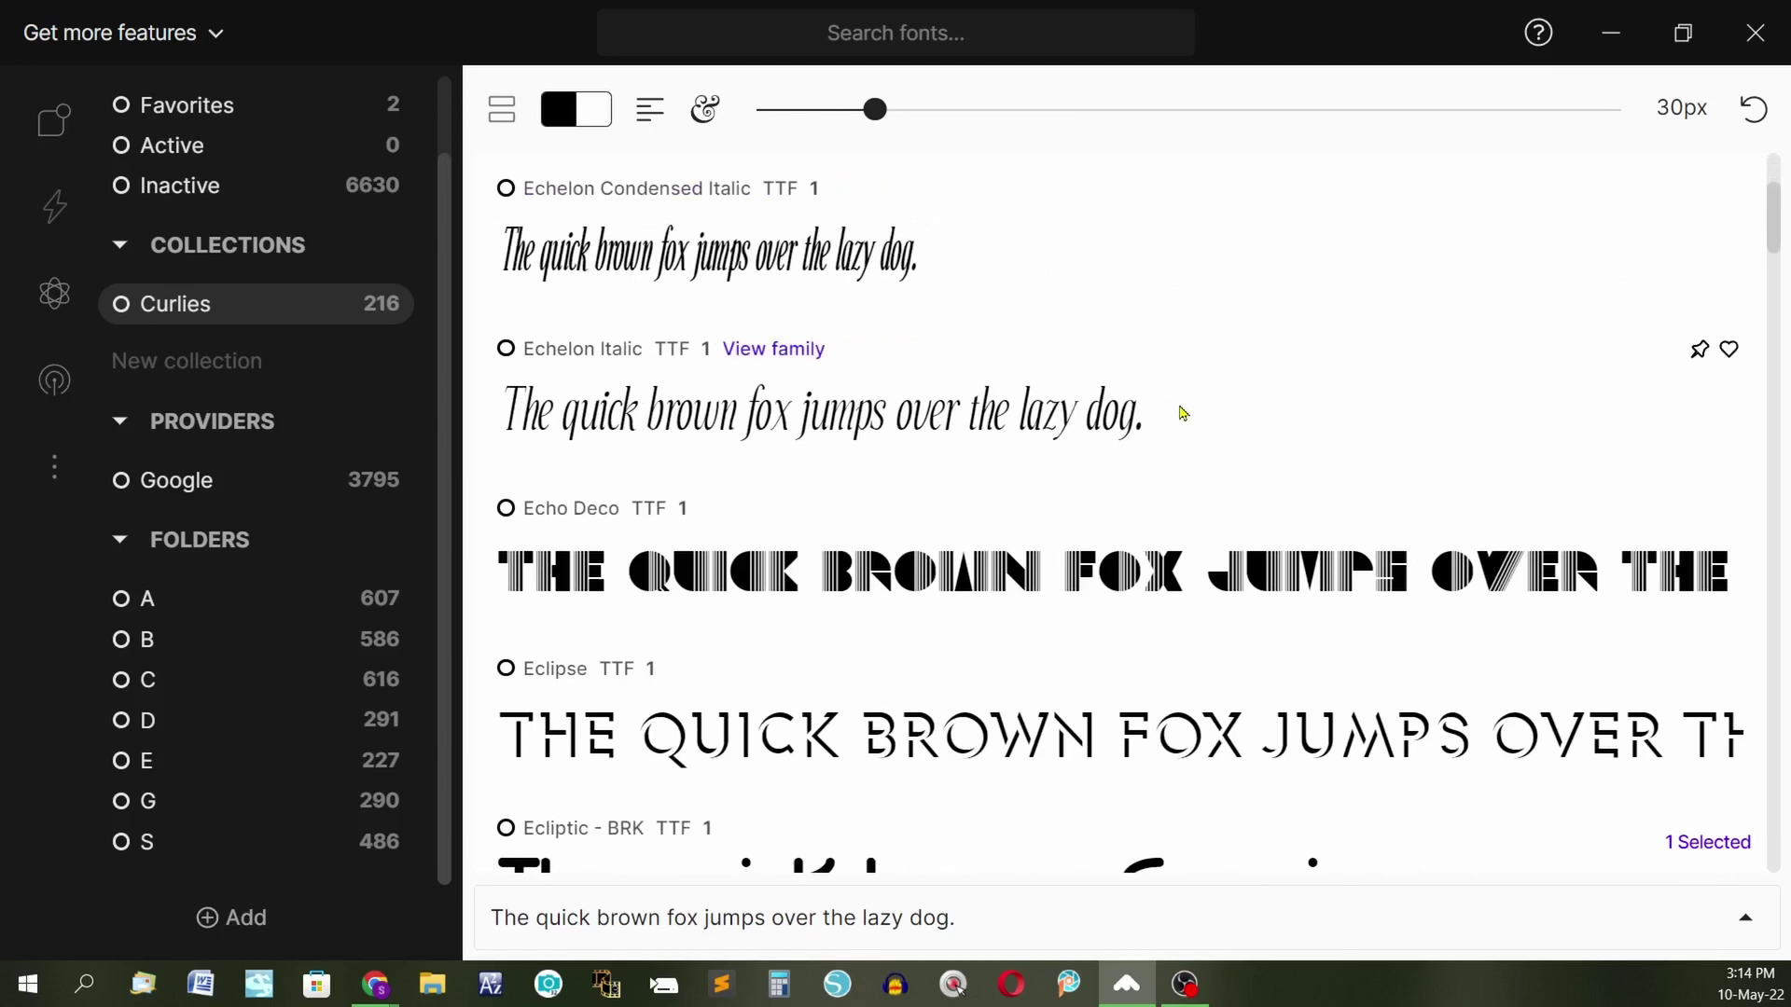
pyautogui.scroll(-2, 976, 390)
pyautogui.scroll(-7, 976, 390)
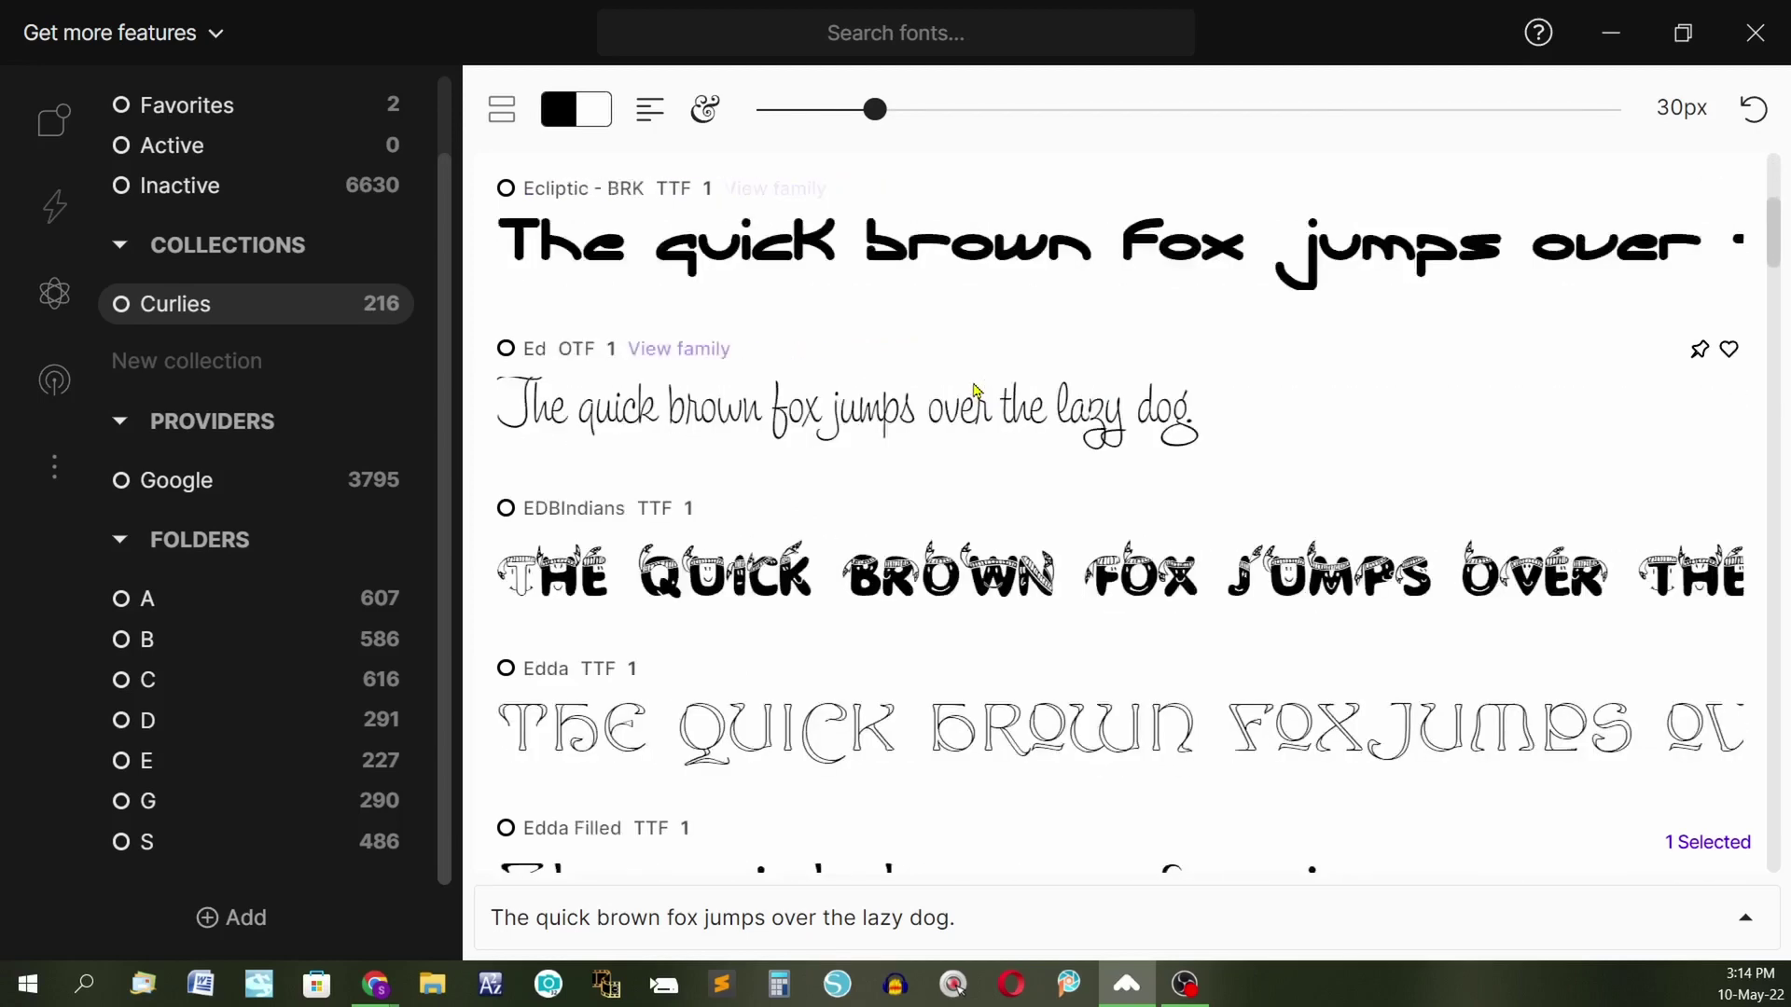
pyautogui.scroll(-3, 976, 390)
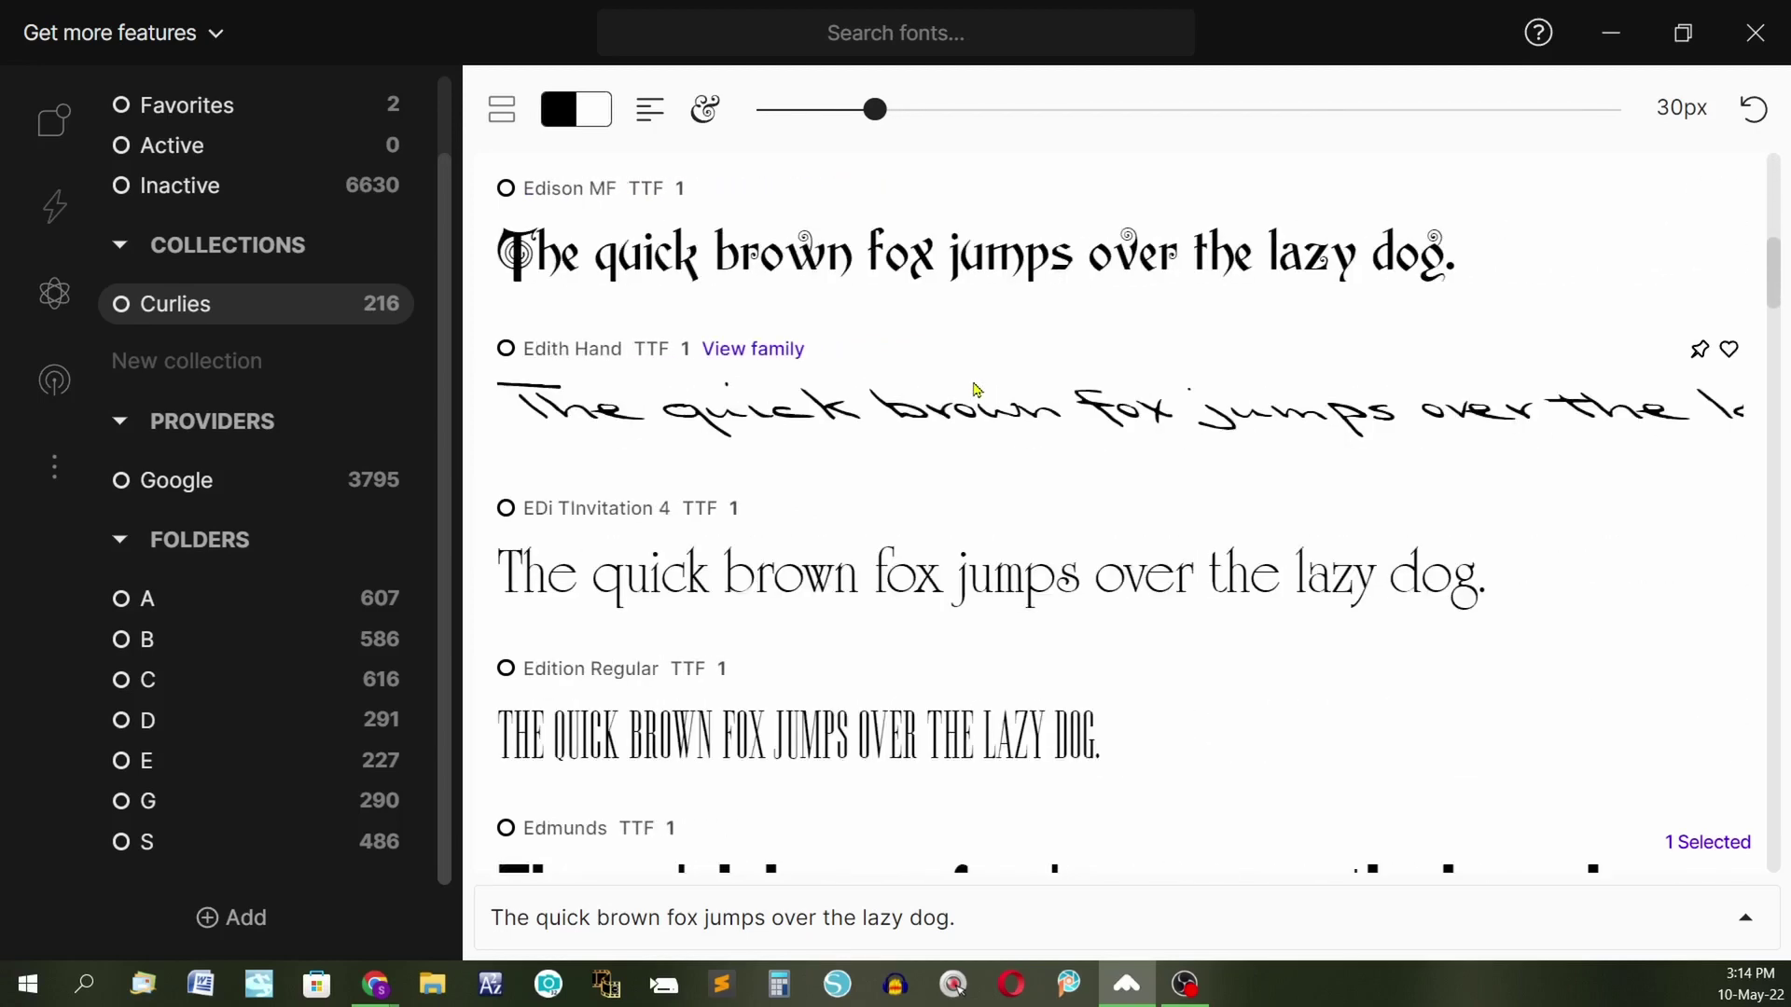
pyautogui.scroll(-4, 977, 390)
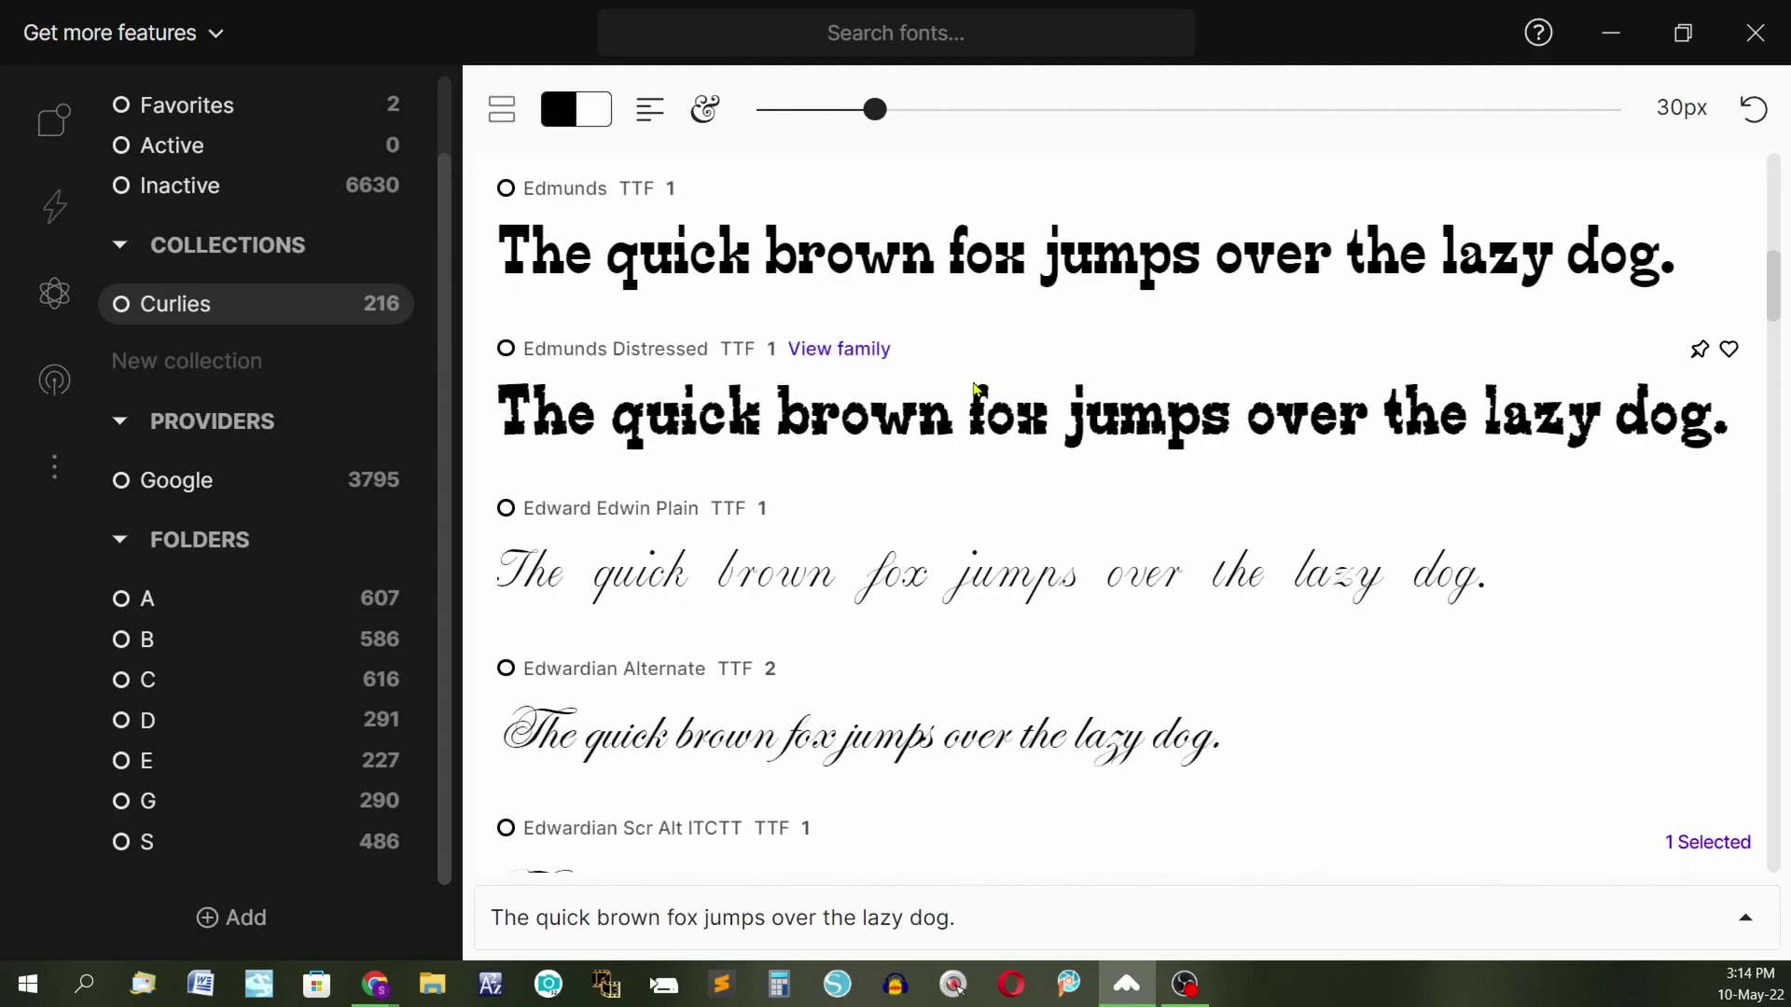
pyautogui.scroll(12, 977, 389)
pyautogui.scroll(5, 976, 390)
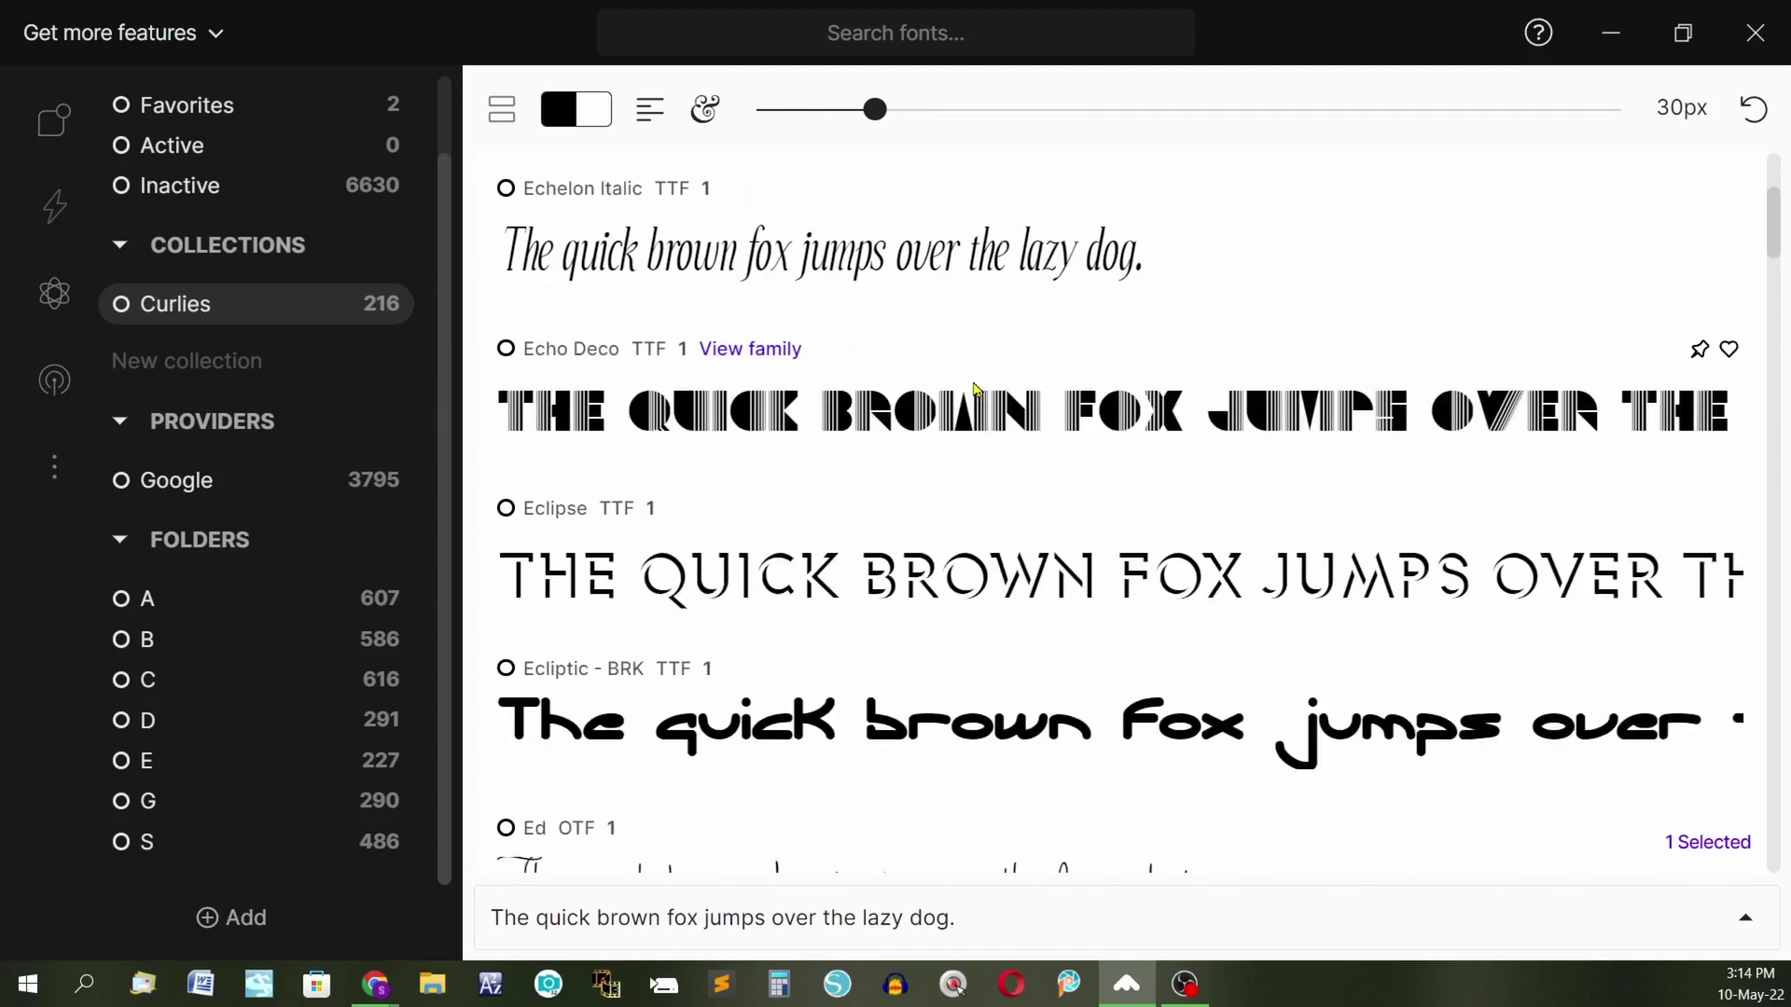
pyautogui.scroll(10, 977, 390)
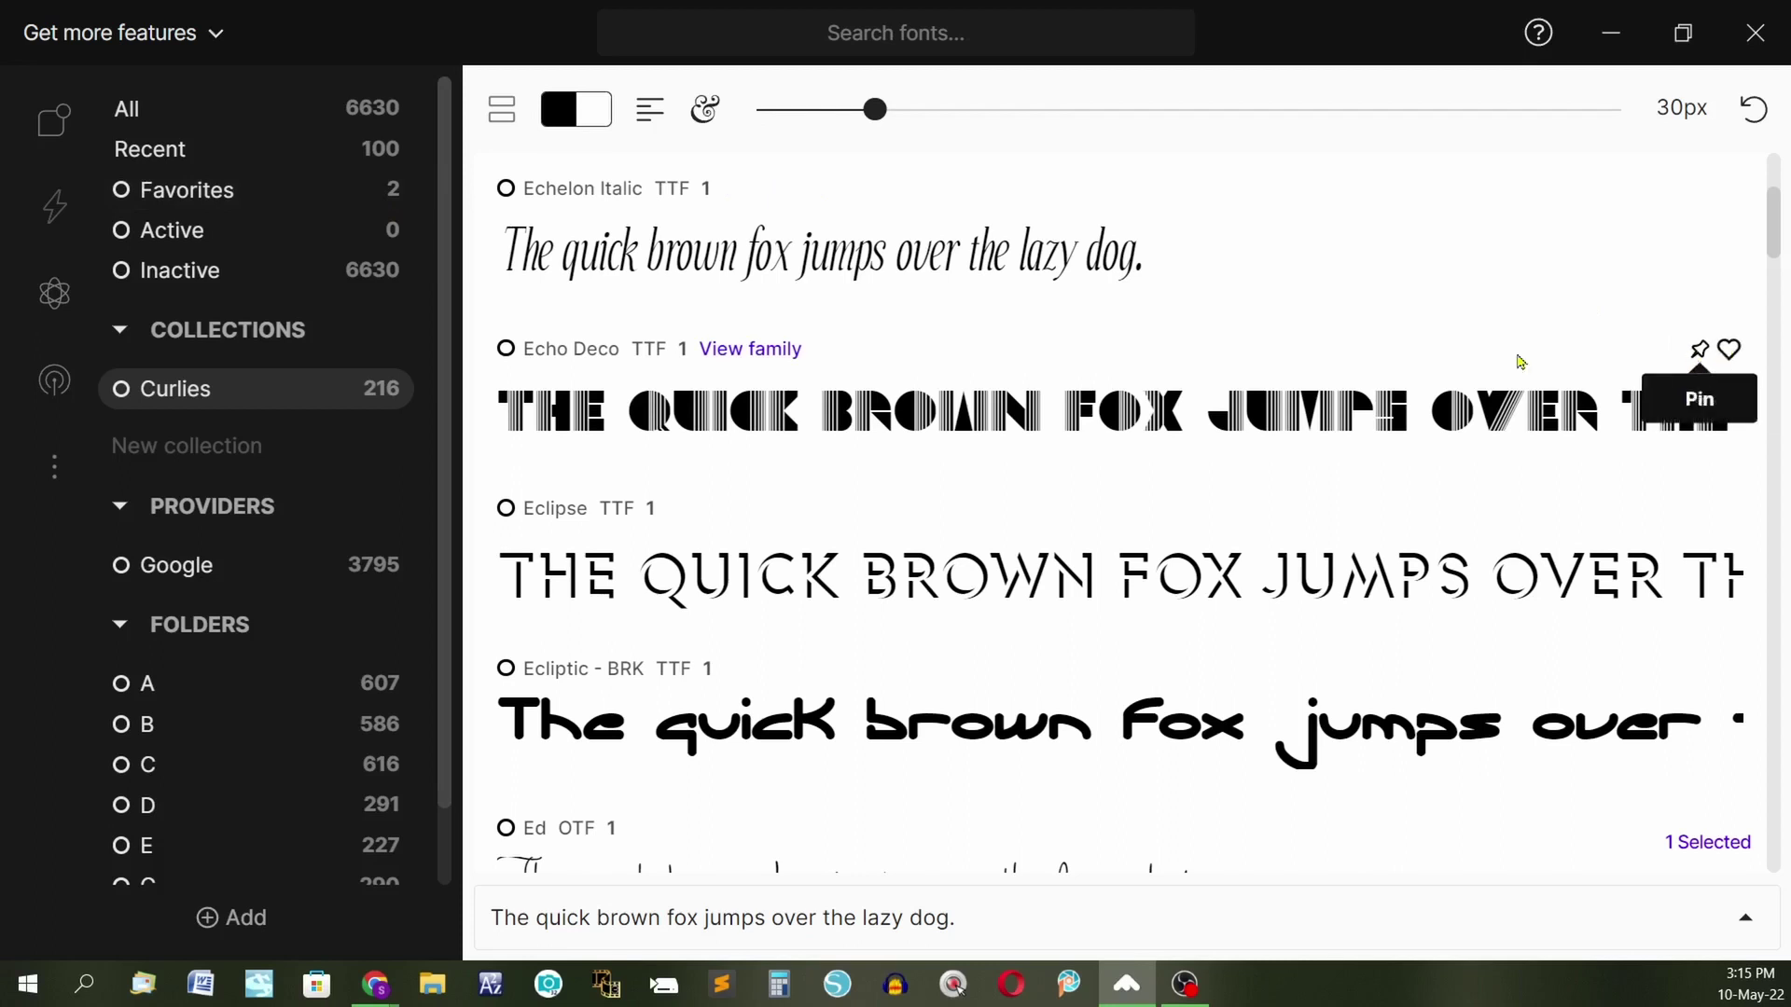
# Step: Heart Echo Deco, check it in Favorites, unheart it, and return to Curlies
pyautogui.click(1728, 349)
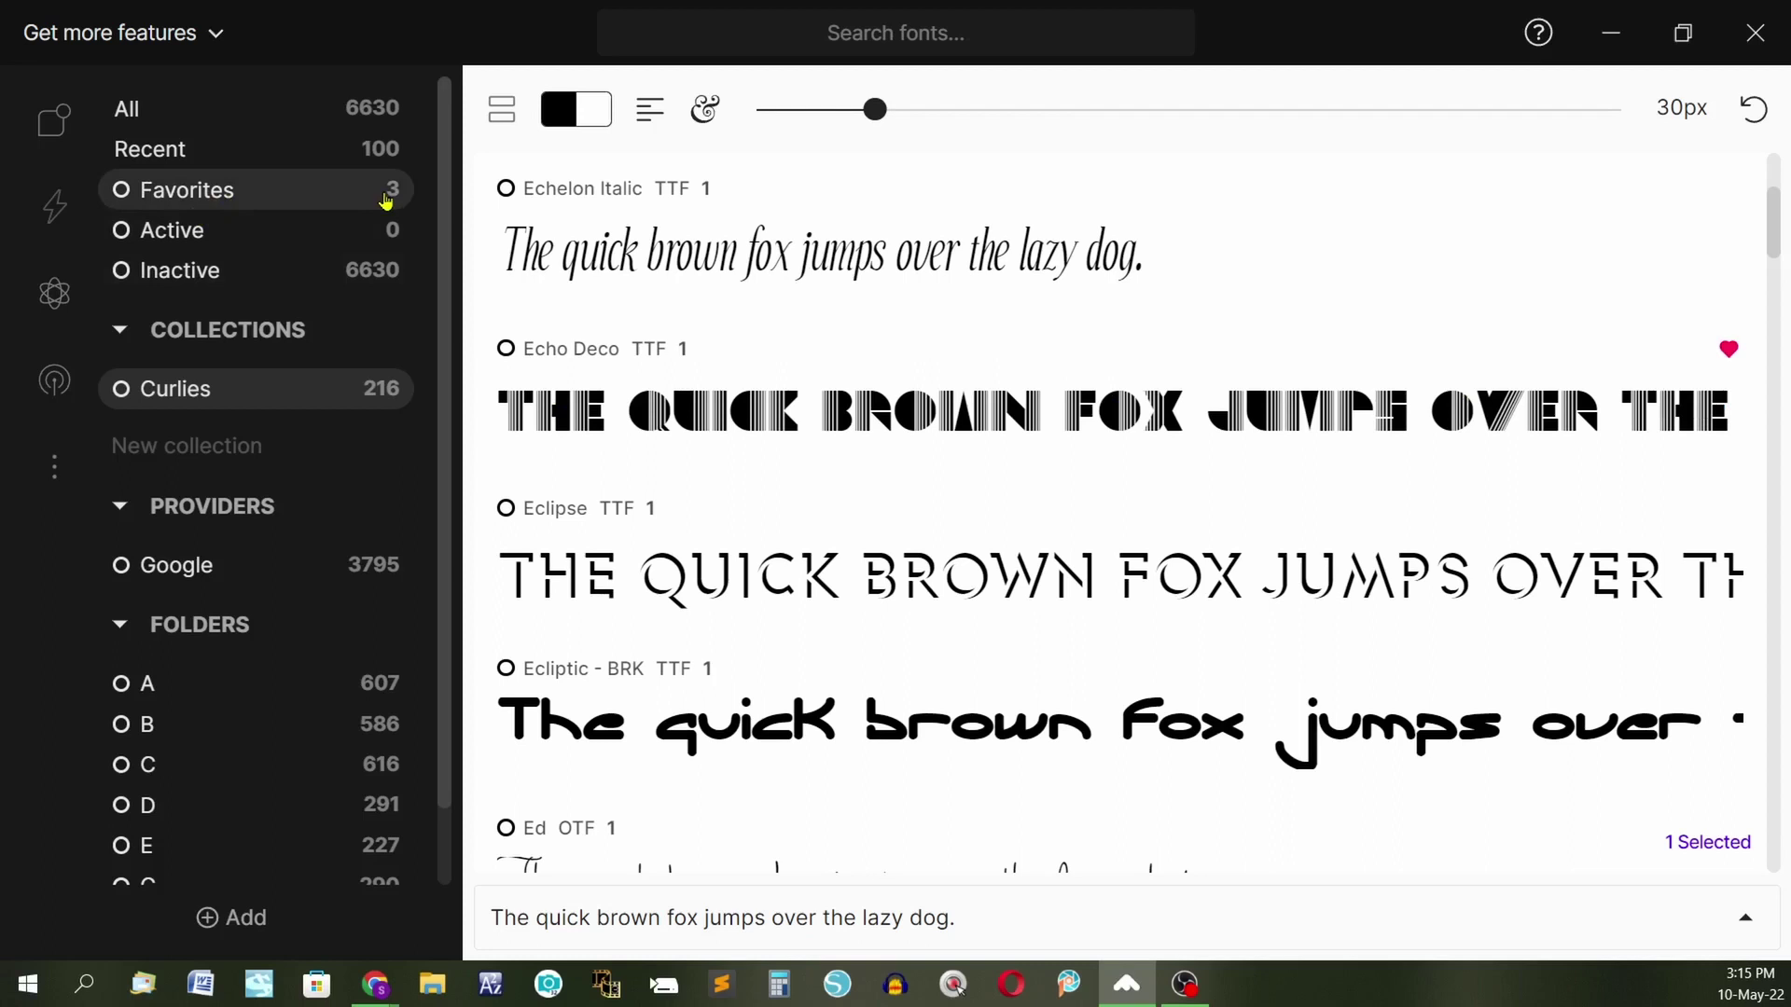
pyautogui.click(269, 197)
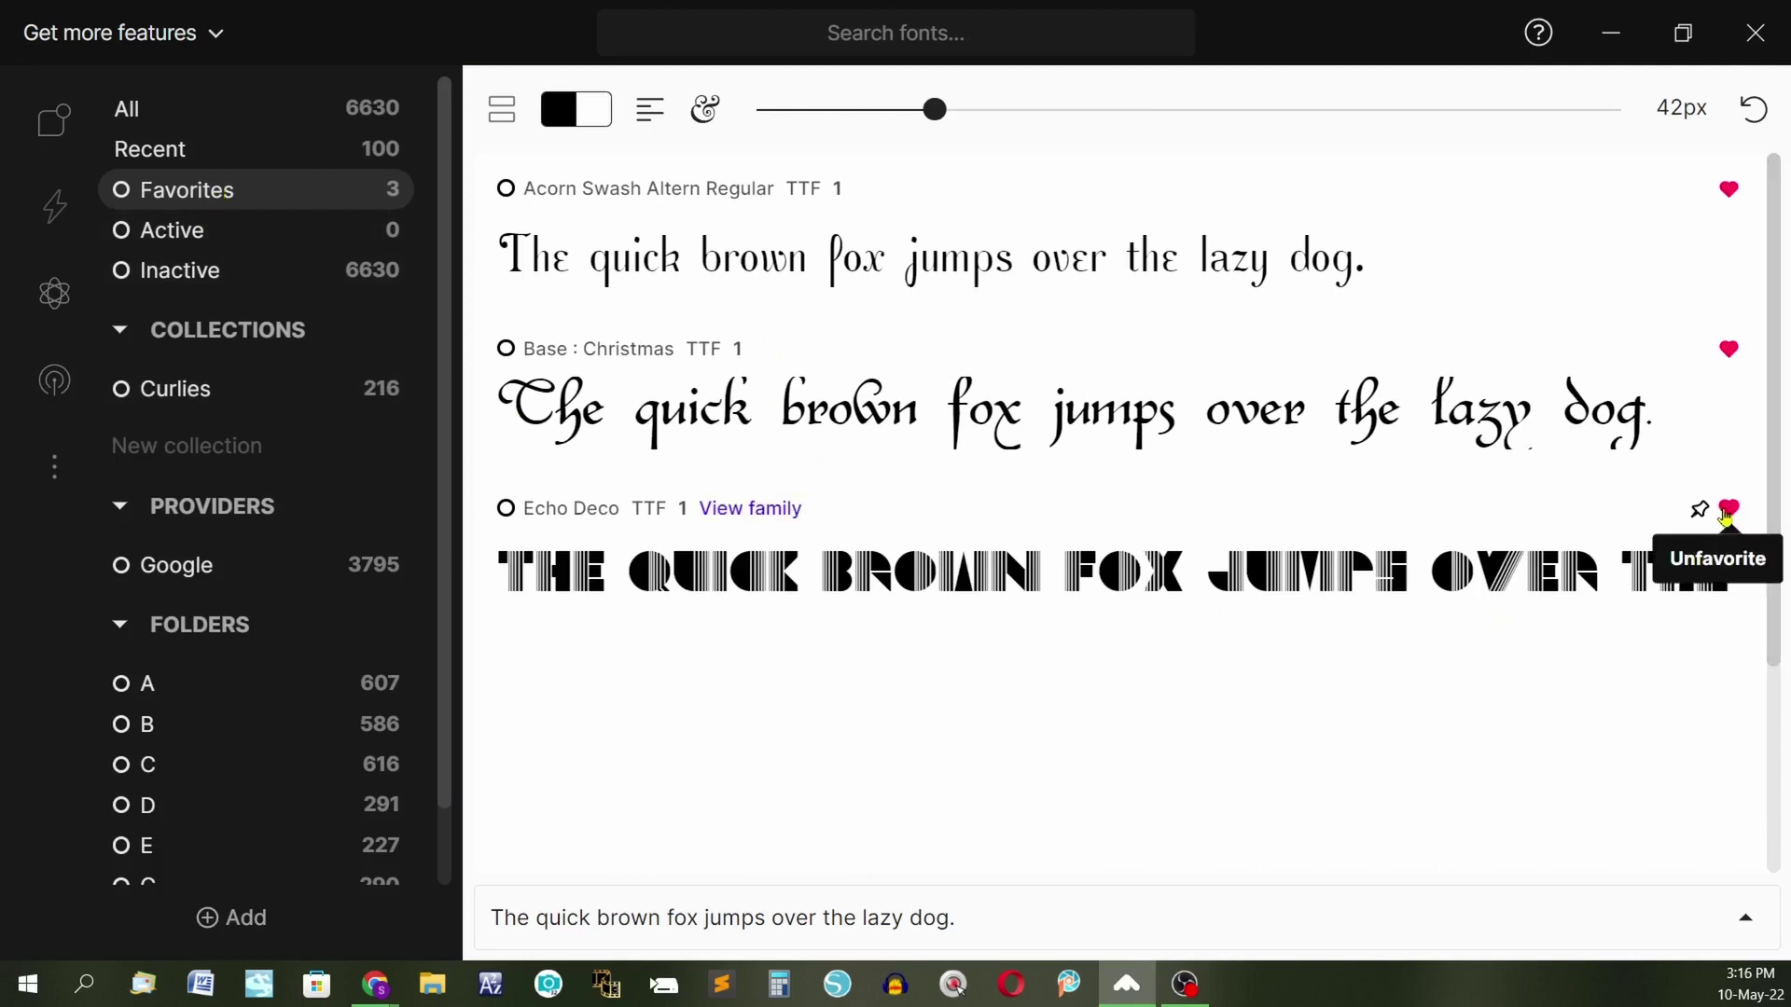
pyautogui.click(1726, 511)
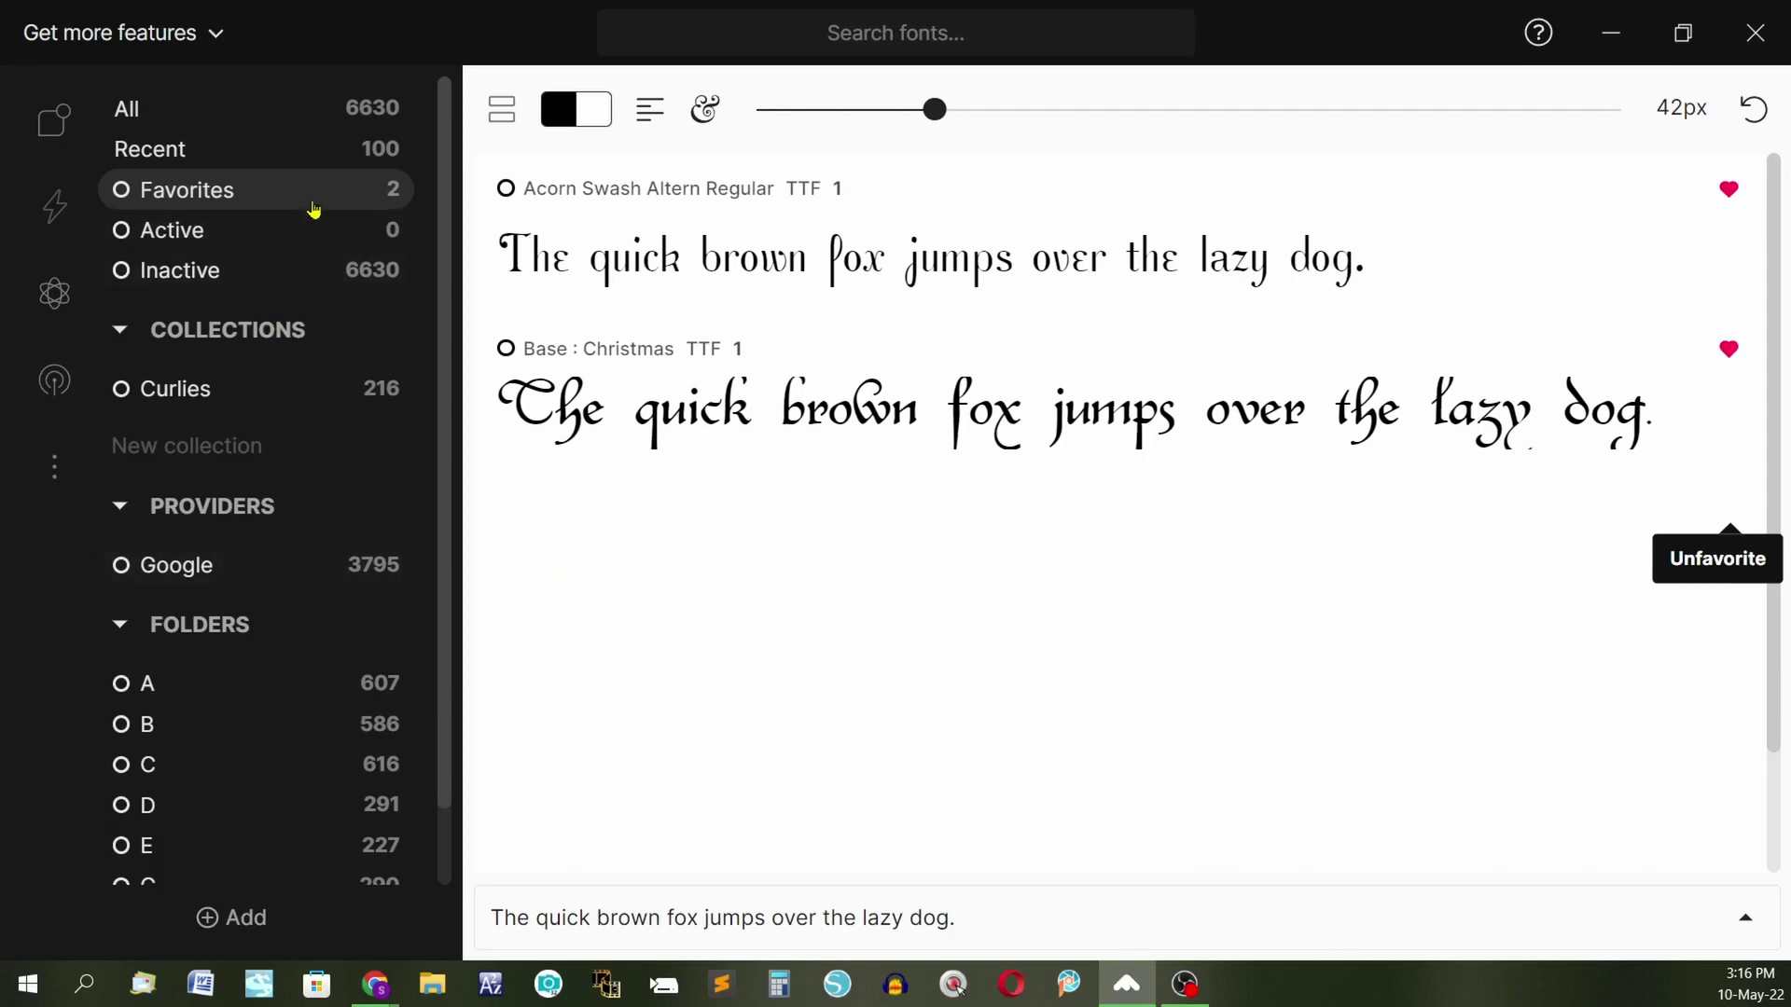
pyautogui.click(215, 388)
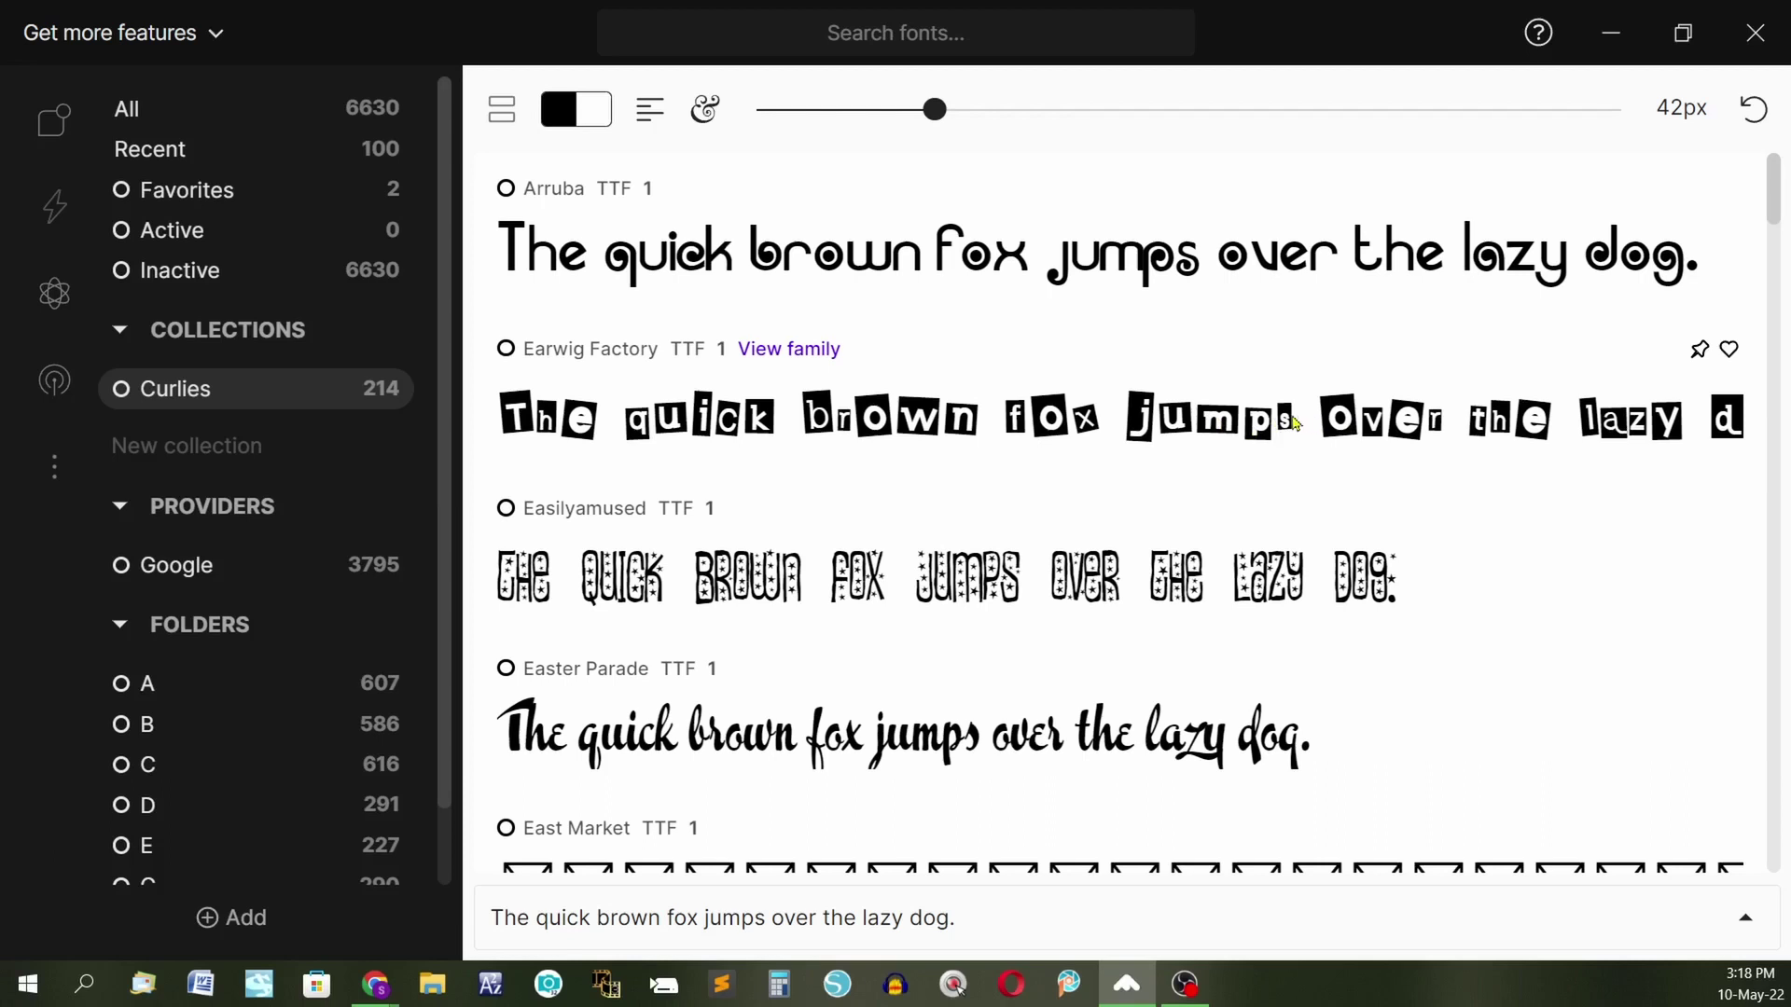
# Step: Drag Earwig Factory and Easilyamused out of Curlies, then delete the Curlies collection
pyautogui.moveTo(1292, 421); pyautogui.dragTo(1530, 558)
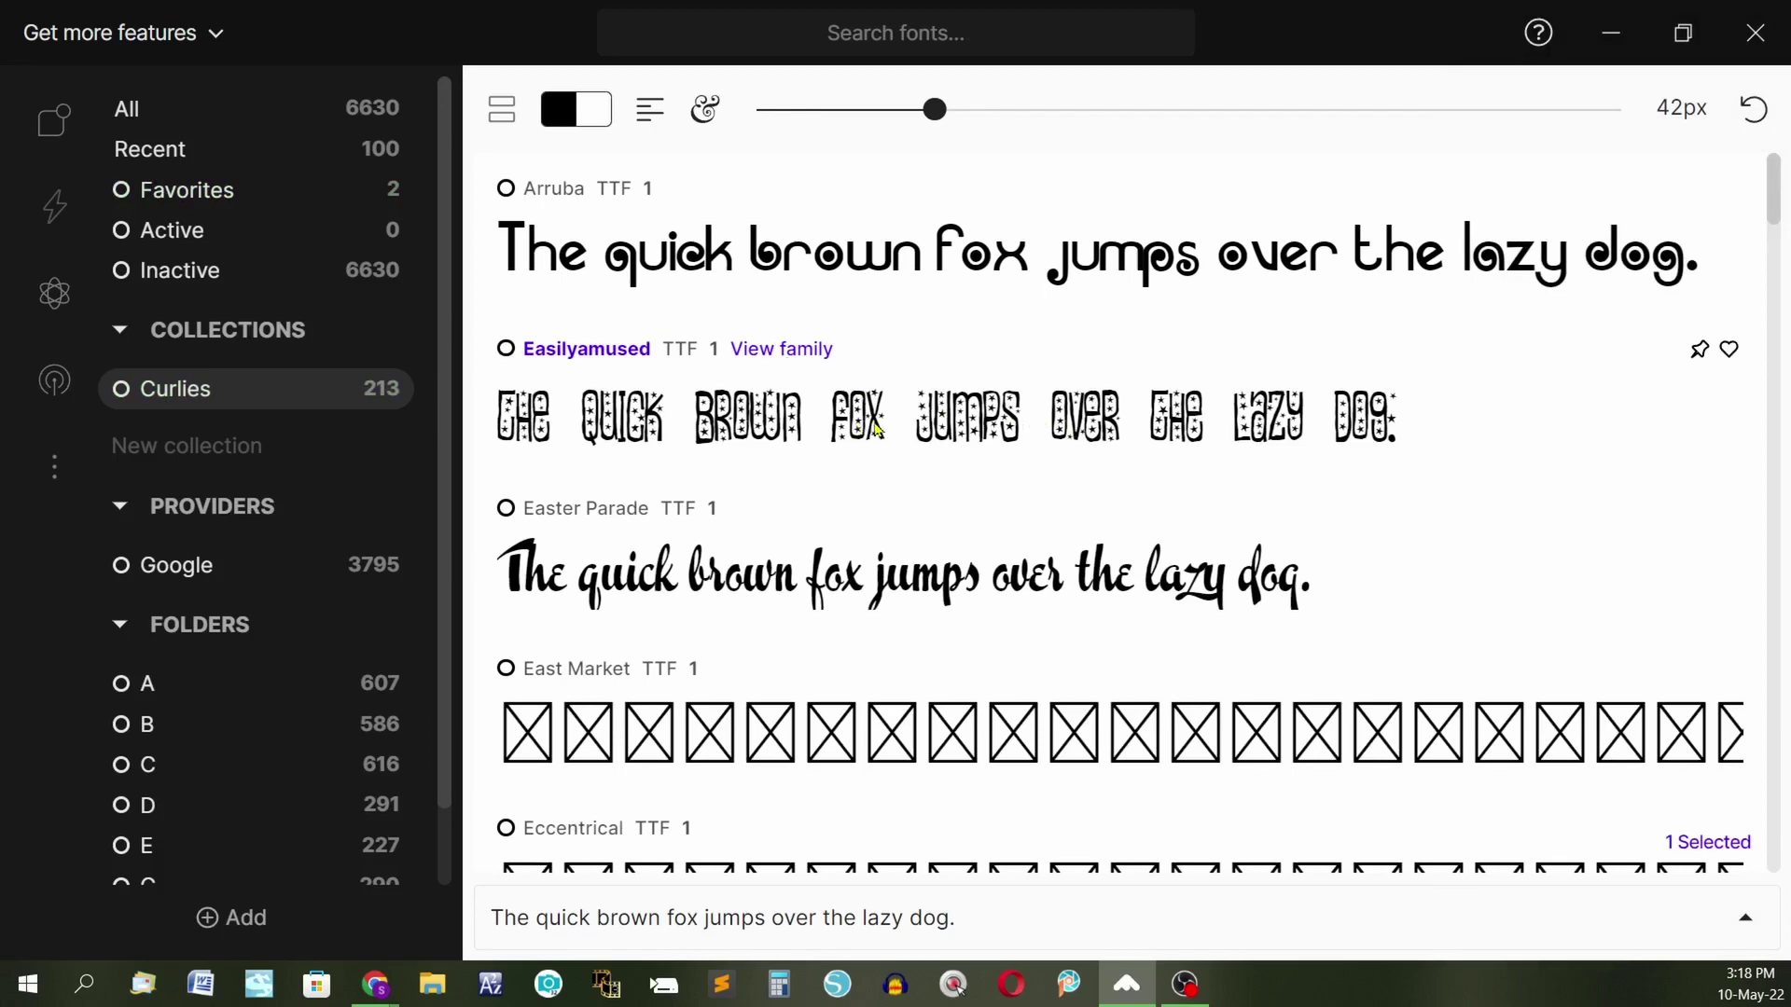
pyautogui.moveTo(877, 430); pyautogui.dragTo(1570, 451)
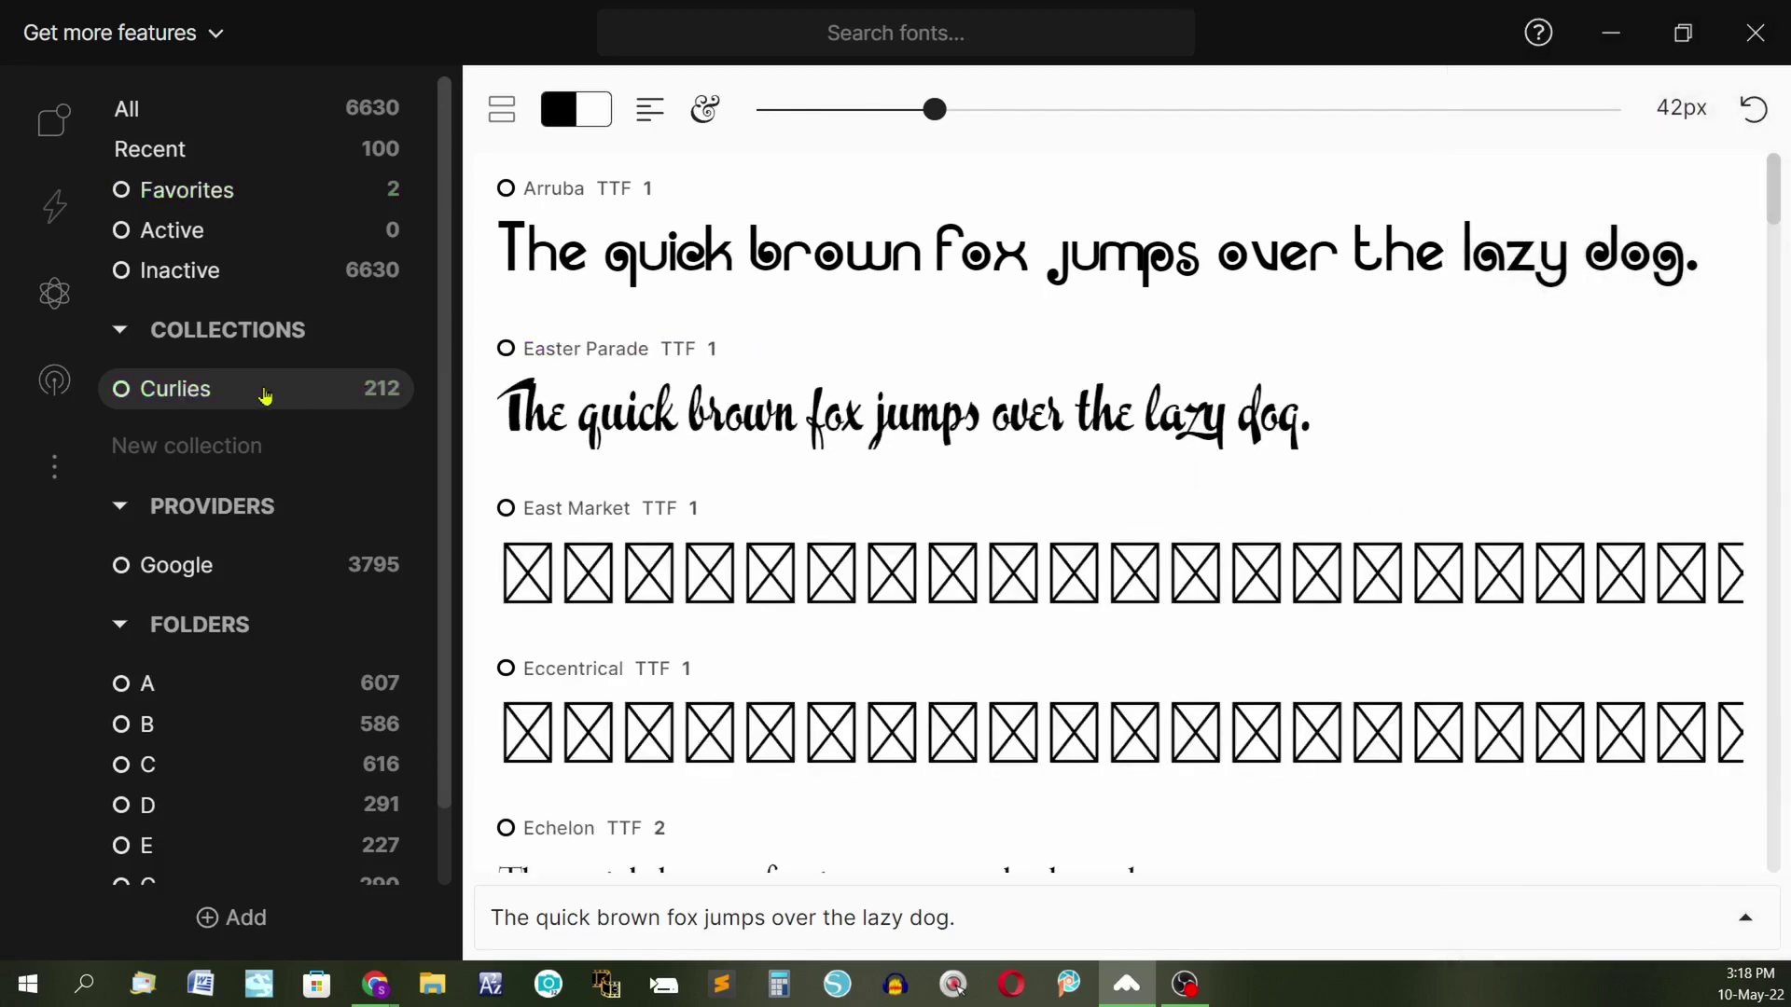
pyautogui.rightClick(172, 396)
pyautogui.click(229, 543)
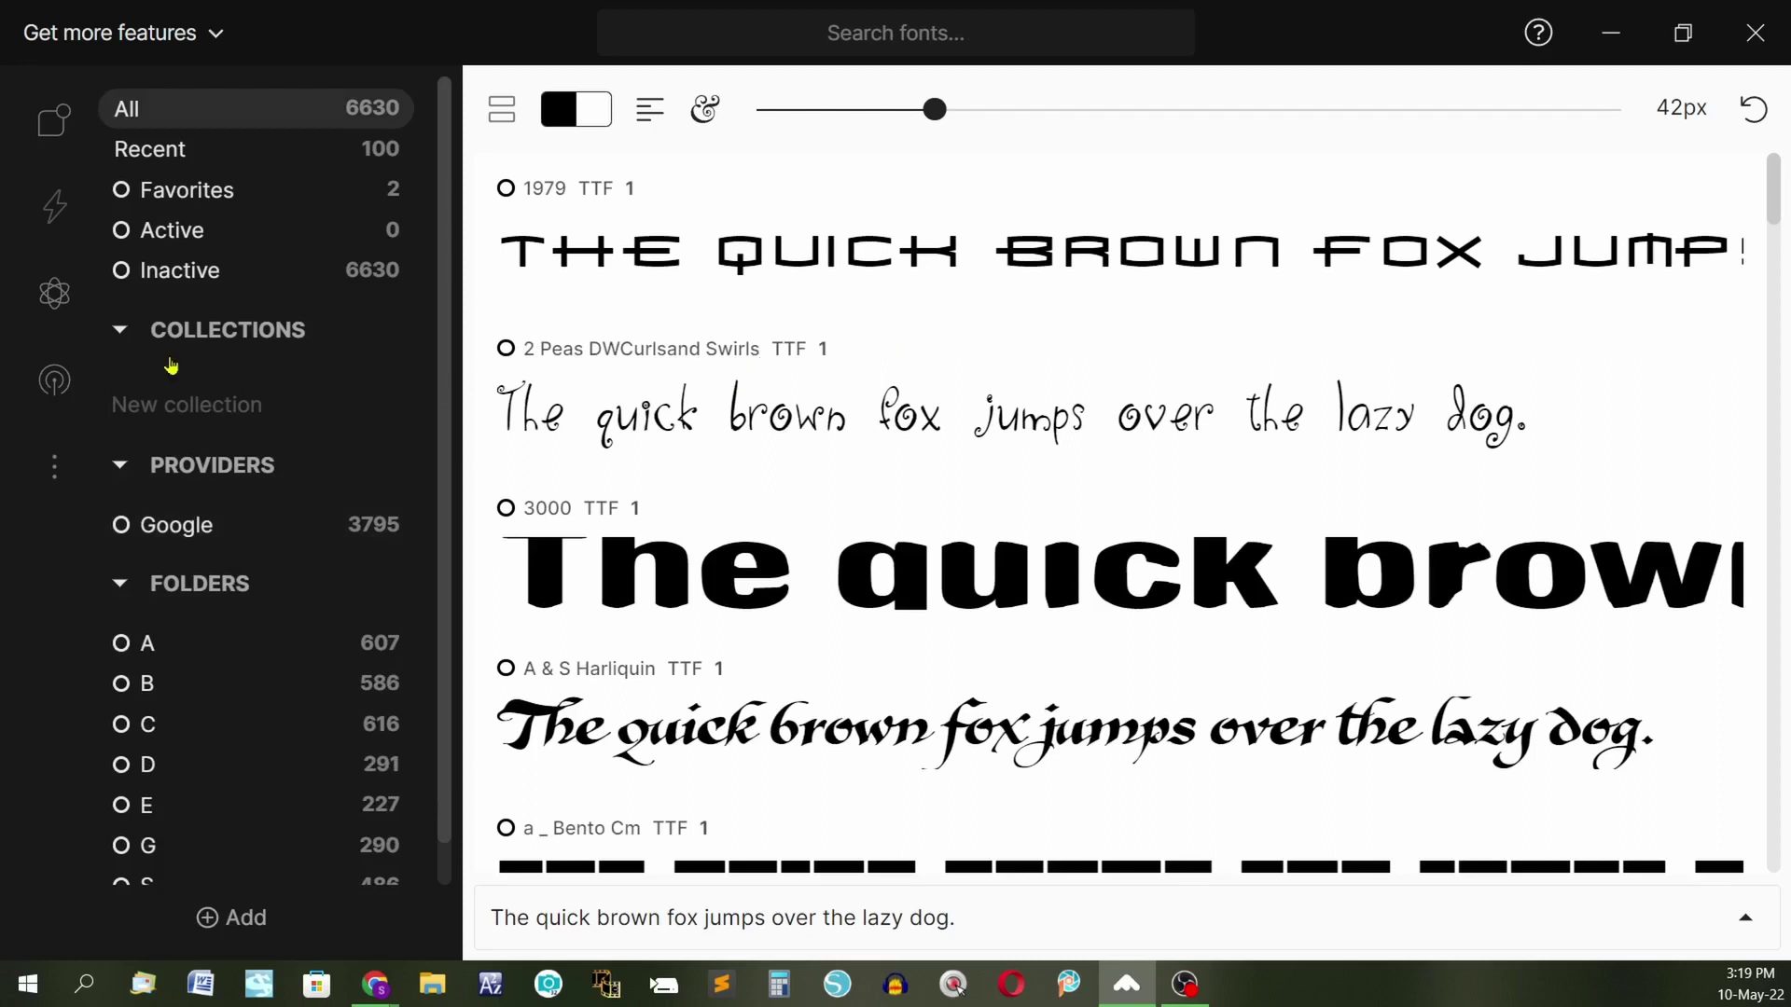
# Step: Scroll through the Preview sample document, then view Discover's Coming soon notice
pyautogui.scroll(-1, 278, 388)
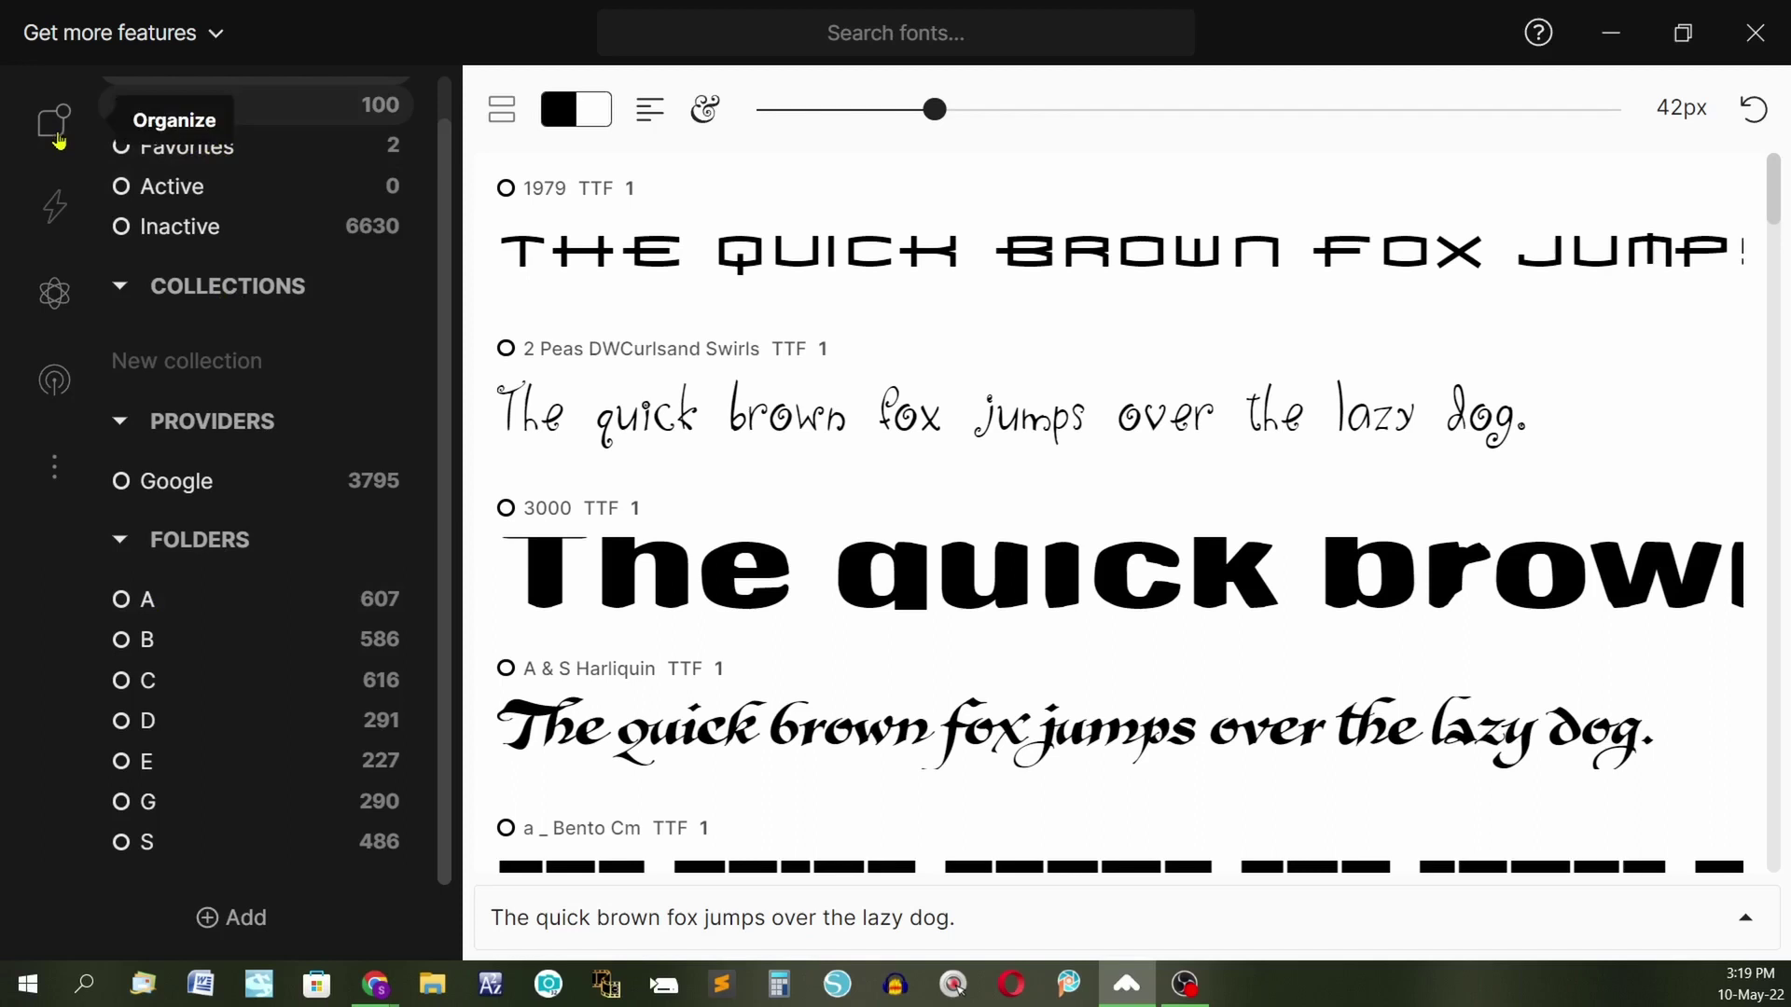
pyautogui.moveTo(55, 220)
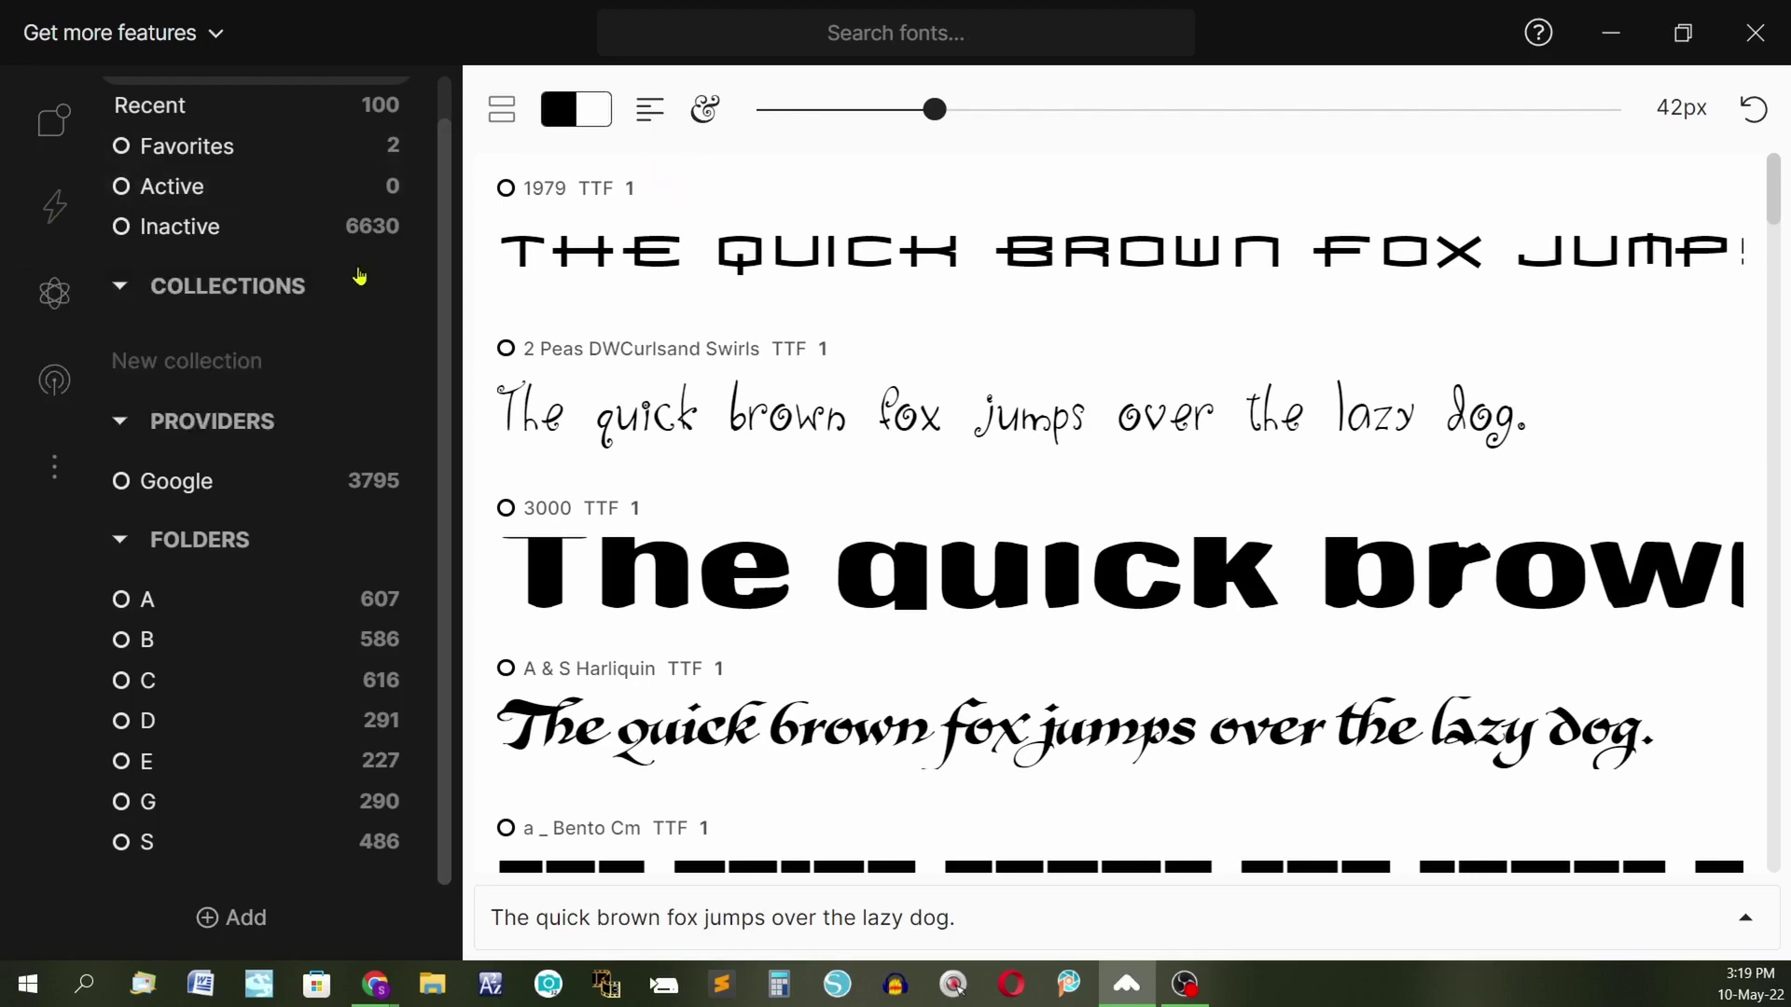
pyautogui.click(58, 297)
pyautogui.scroll(-15, 1483, 271)
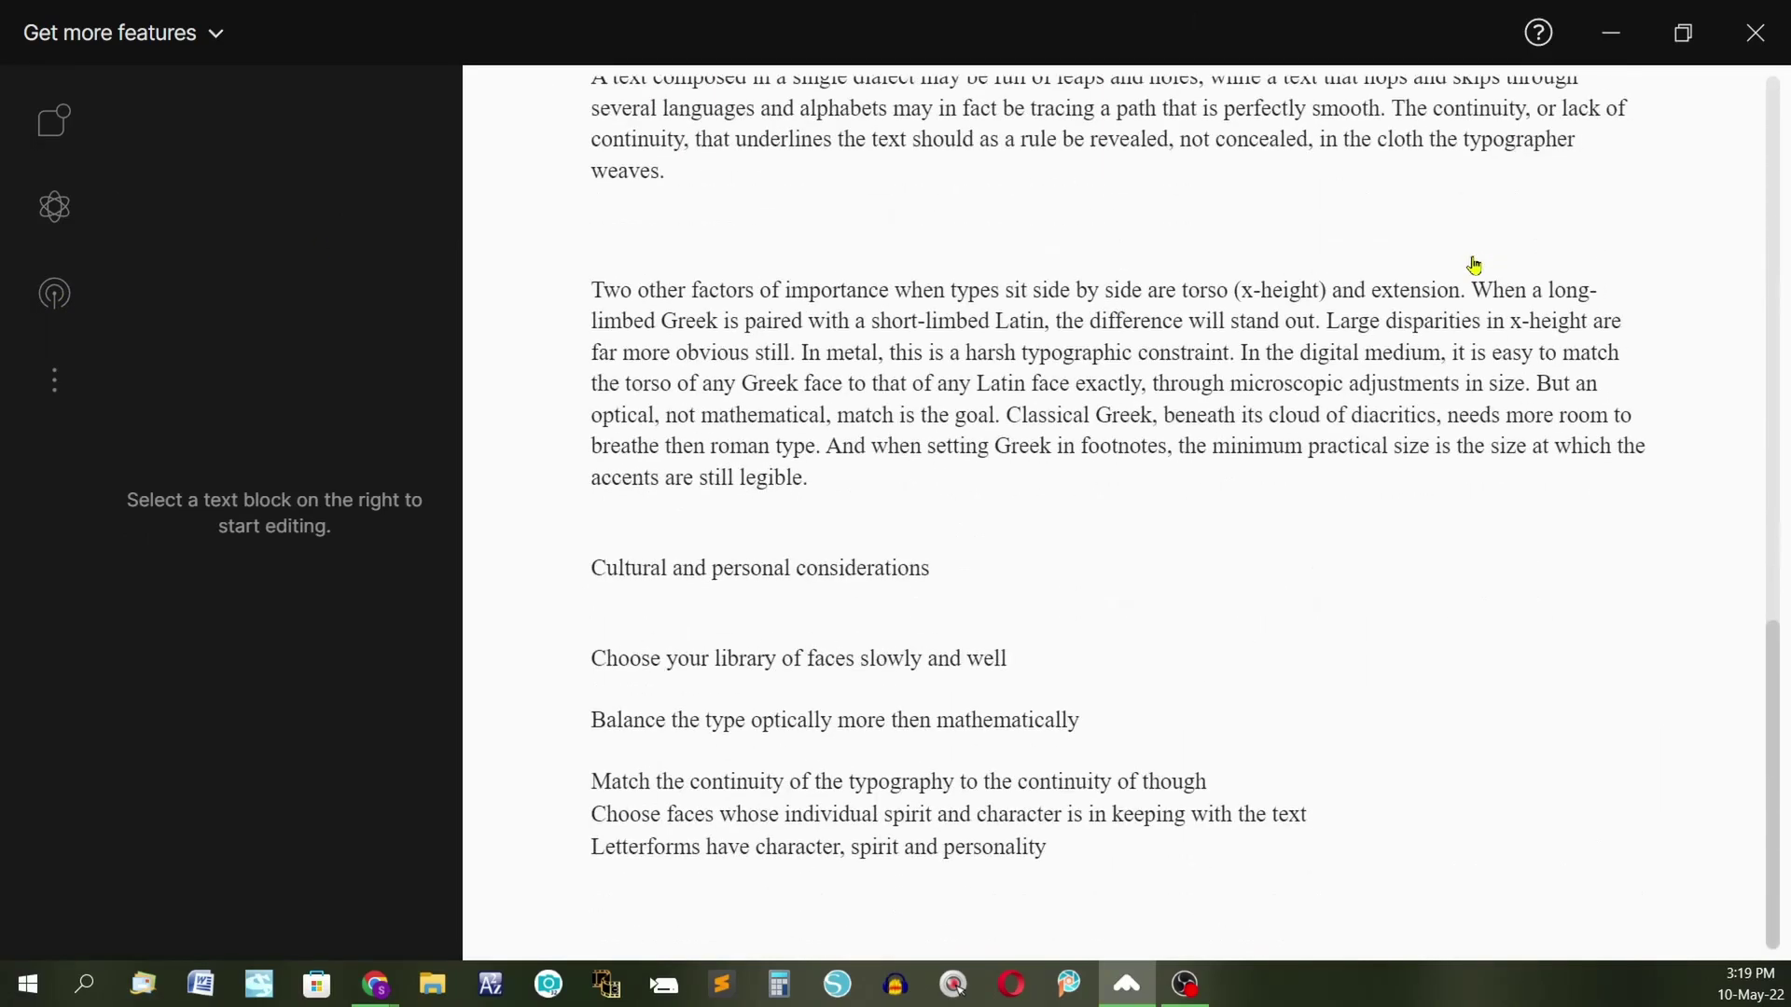
pyautogui.scroll(15, 1473, 266)
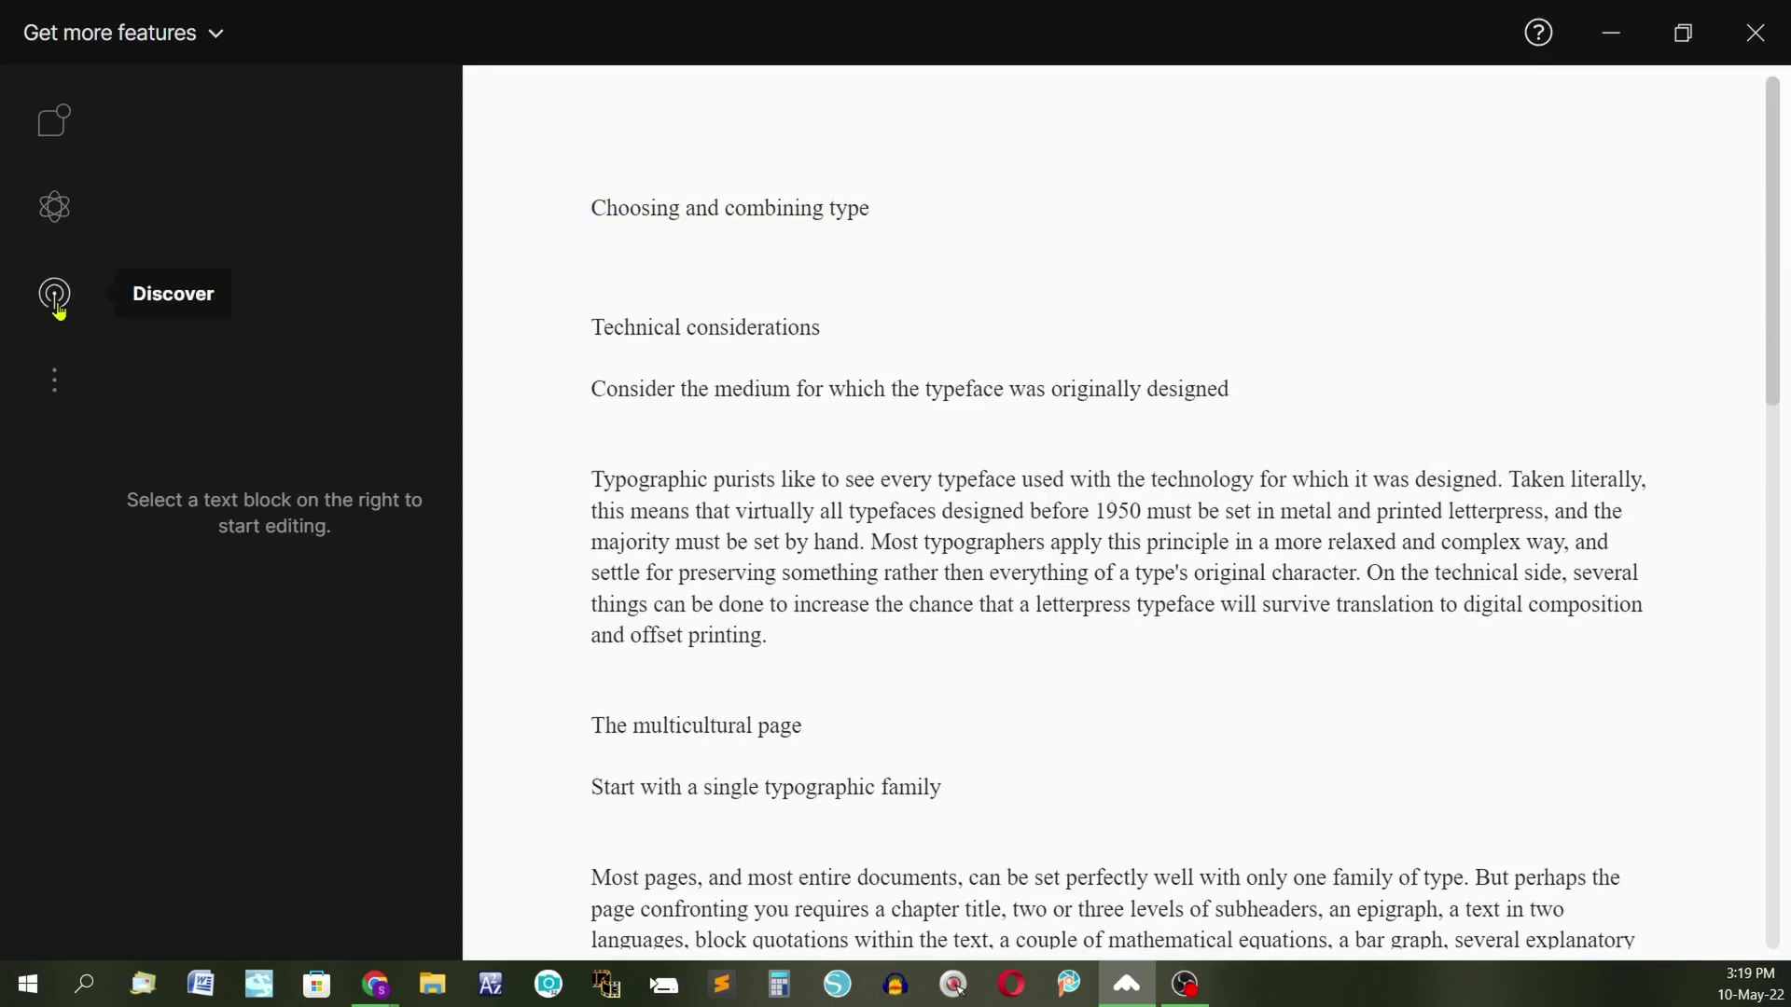
pyautogui.click(57, 308)
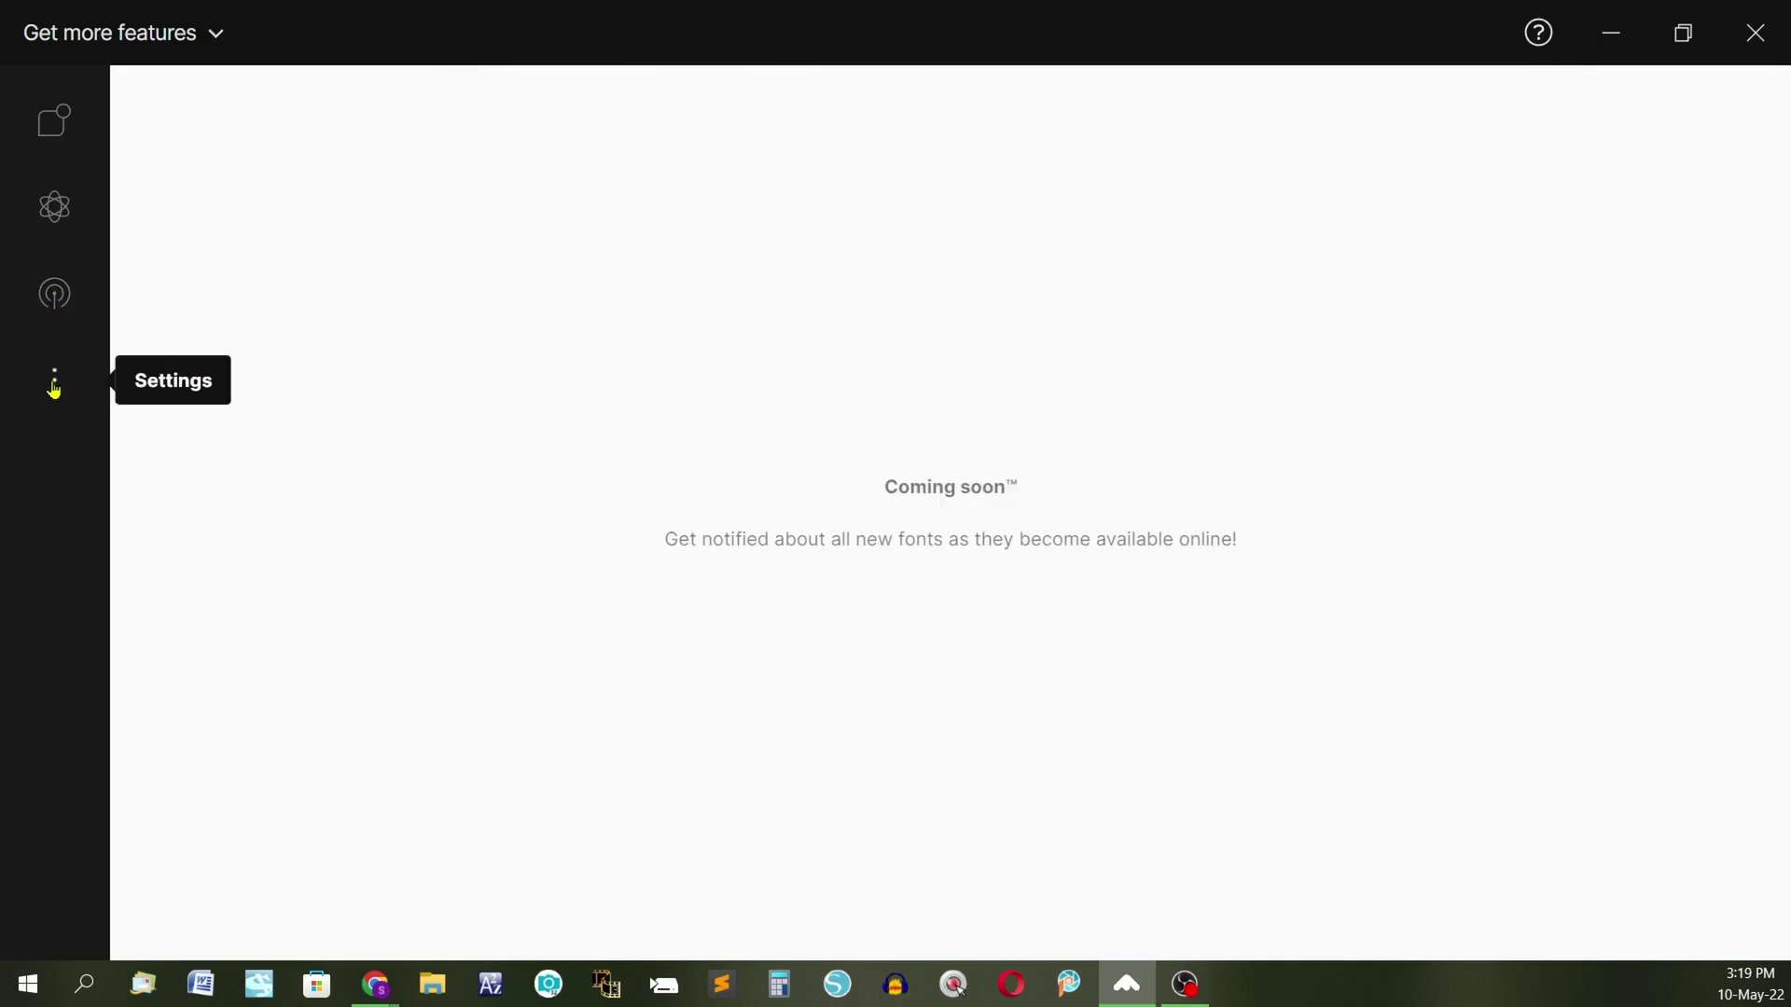
# Step: Scroll through Settings and select the first text sample, 'The quick brown fox jumps over the lazy dog.'
pyautogui.click(54, 387)
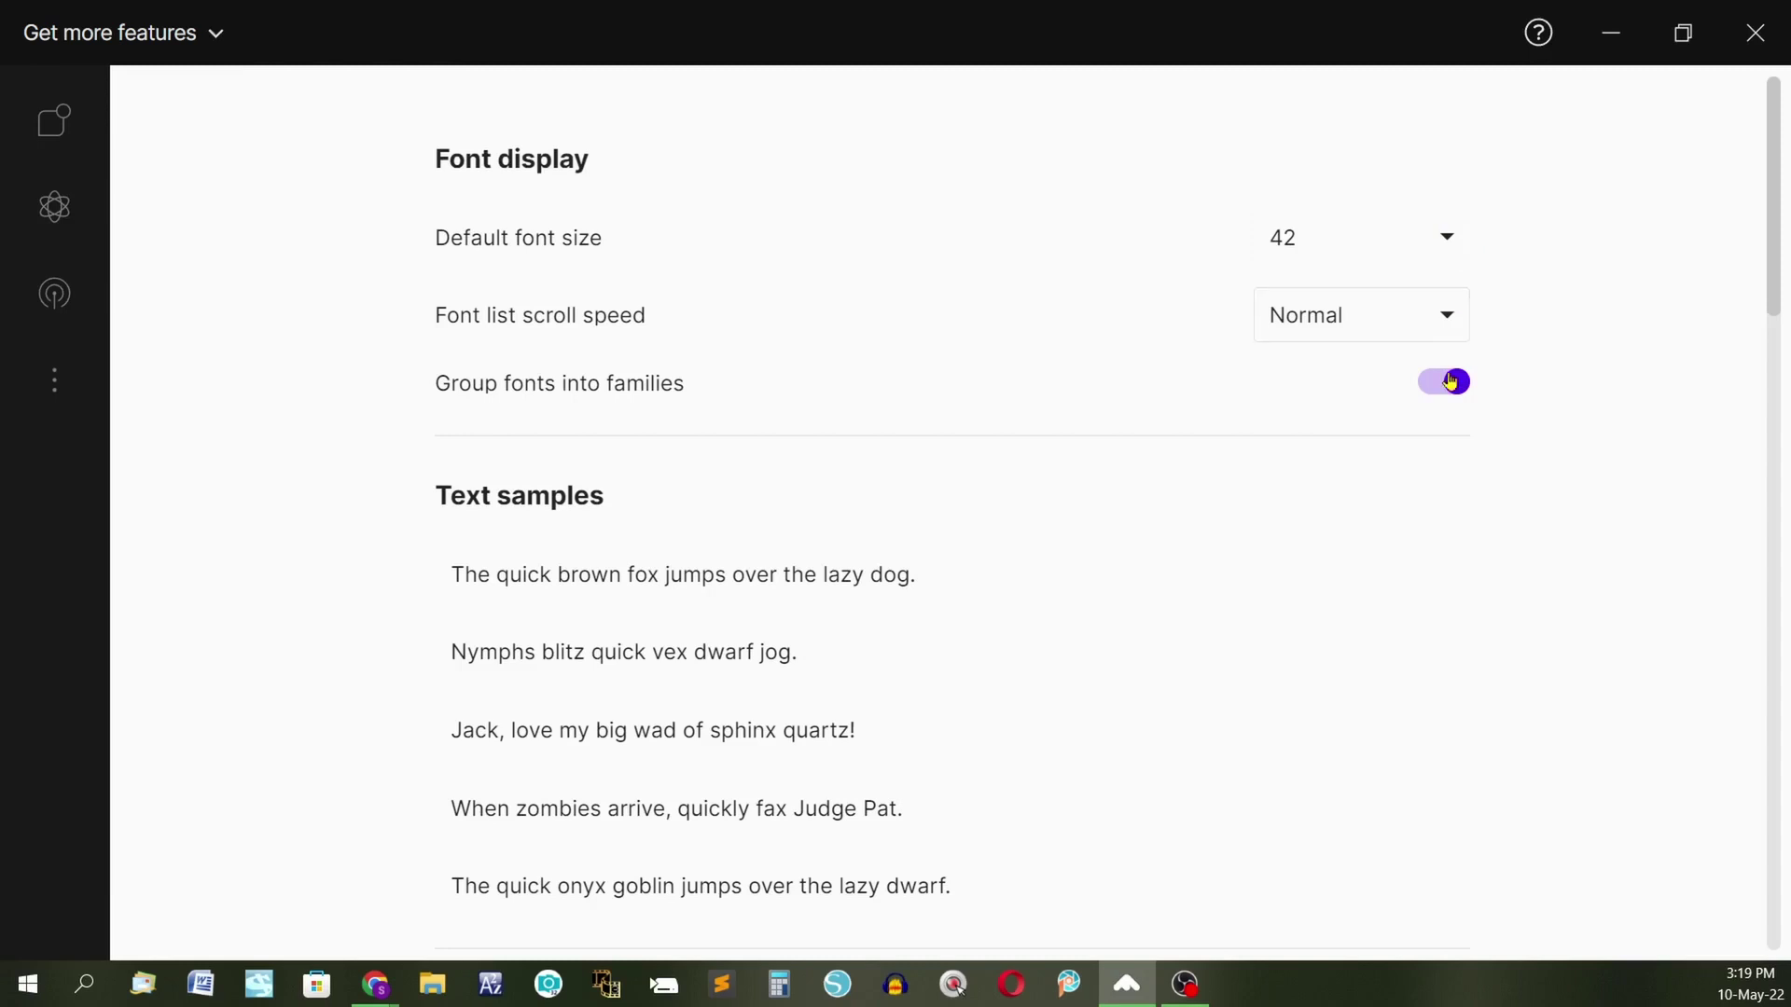
pyautogui.scroll(-7, 760, 308)
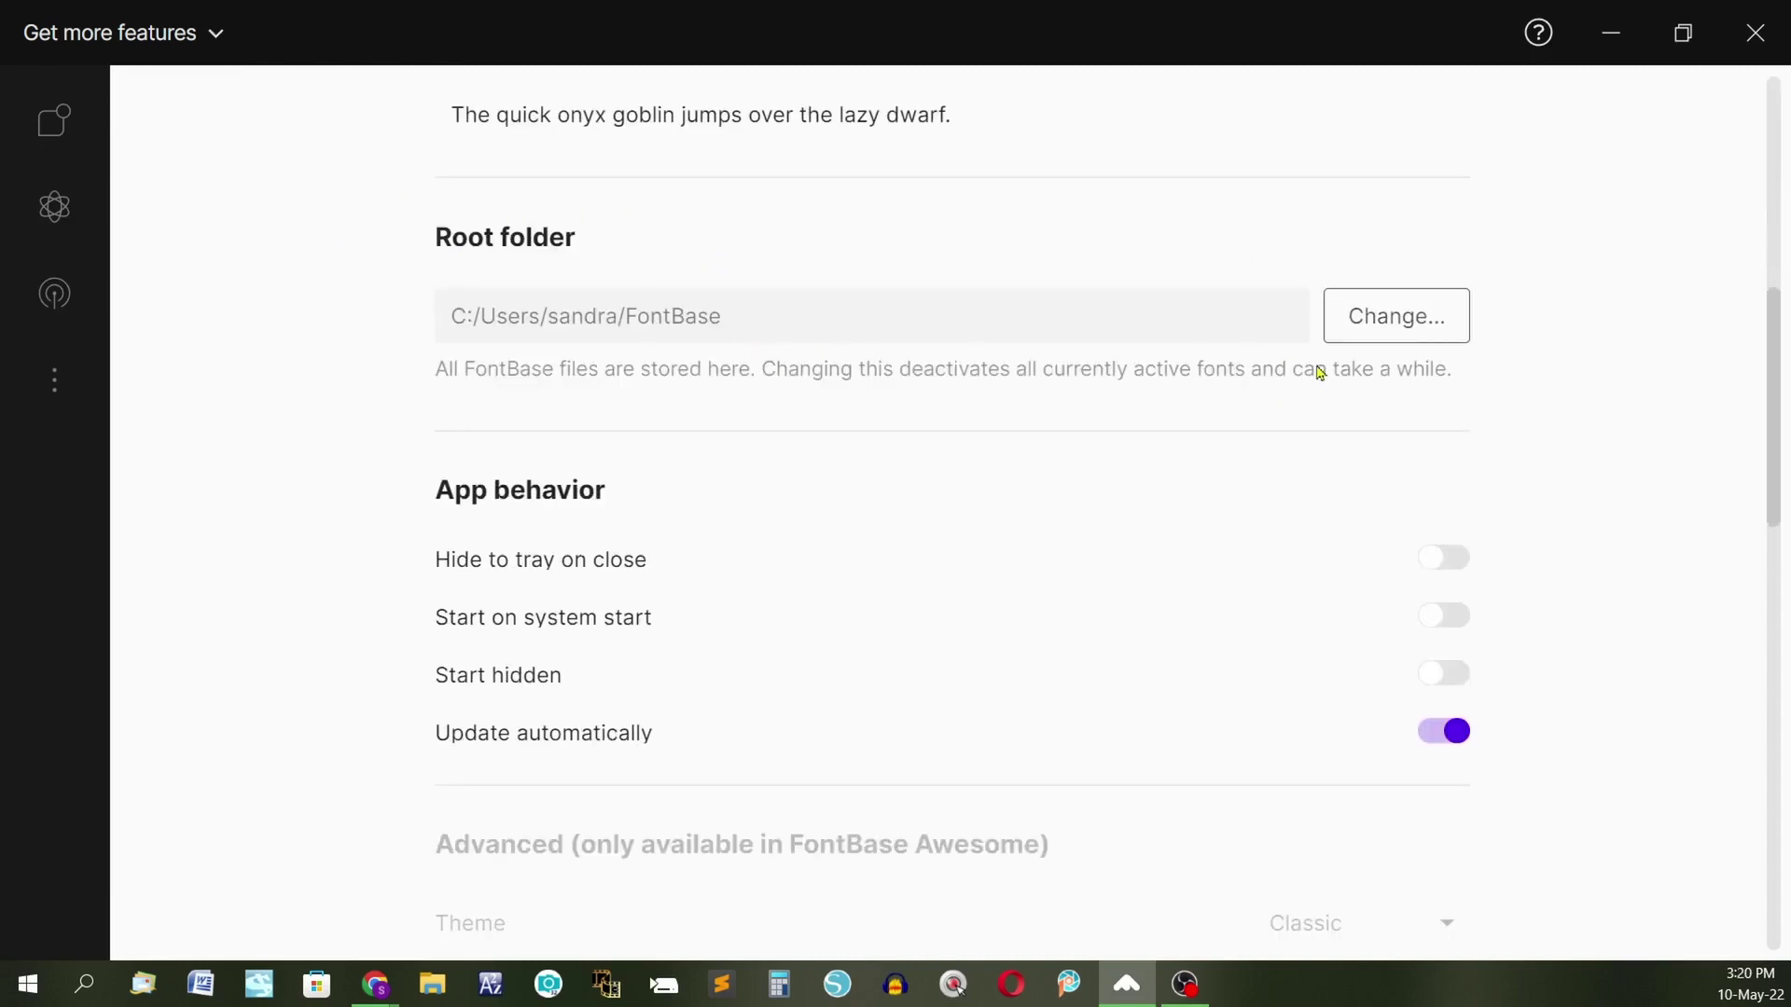
pyautogui.scroll(-3, 1133, 532)
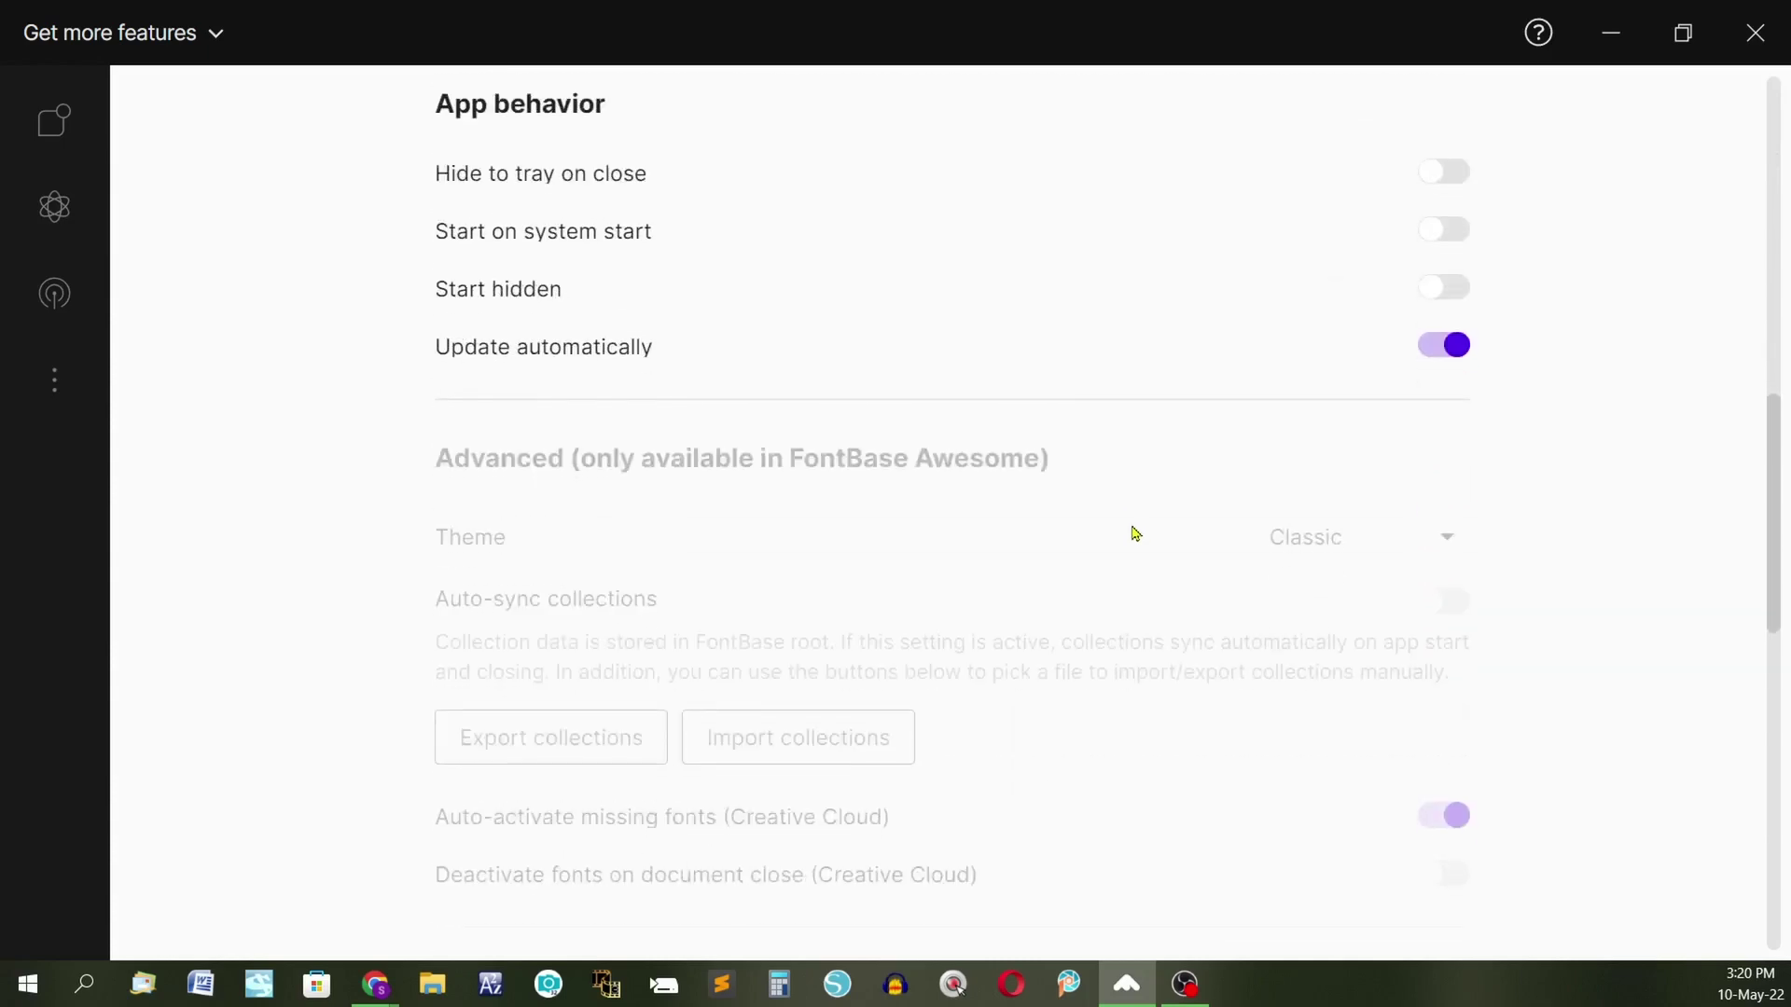
pyautogui.scroll(-9, 811, 464)
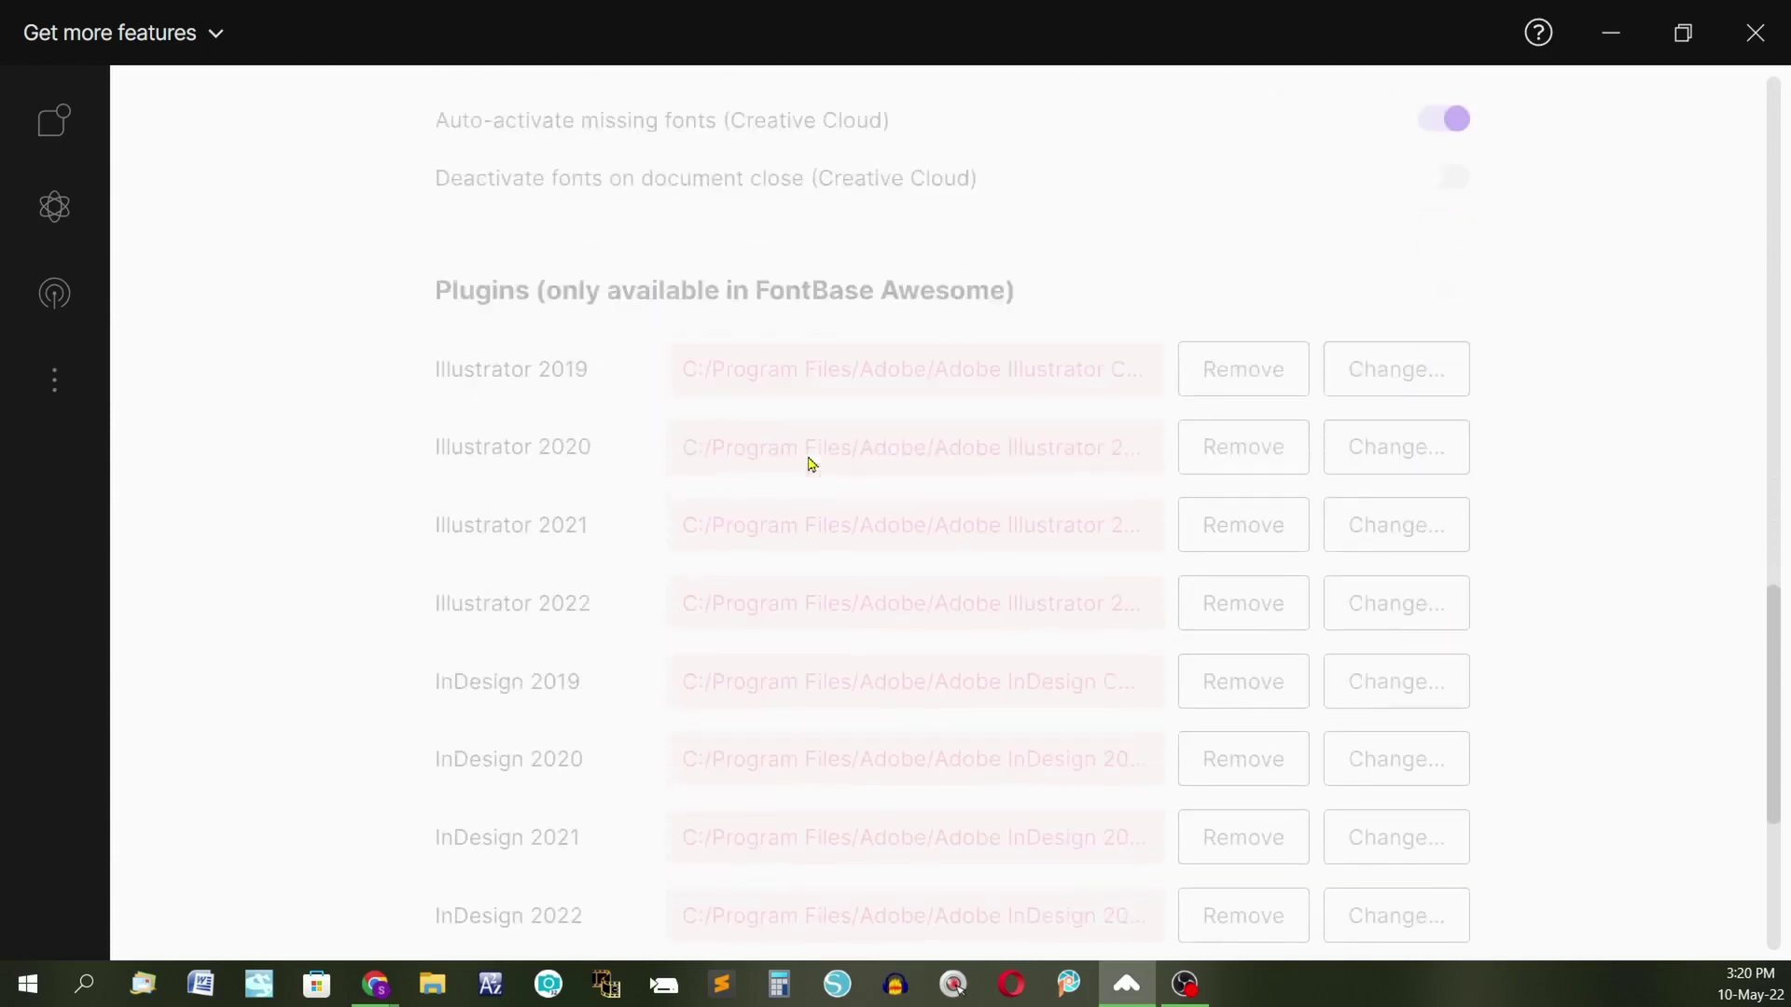
pyautogui.scroll(9, 811, 464)
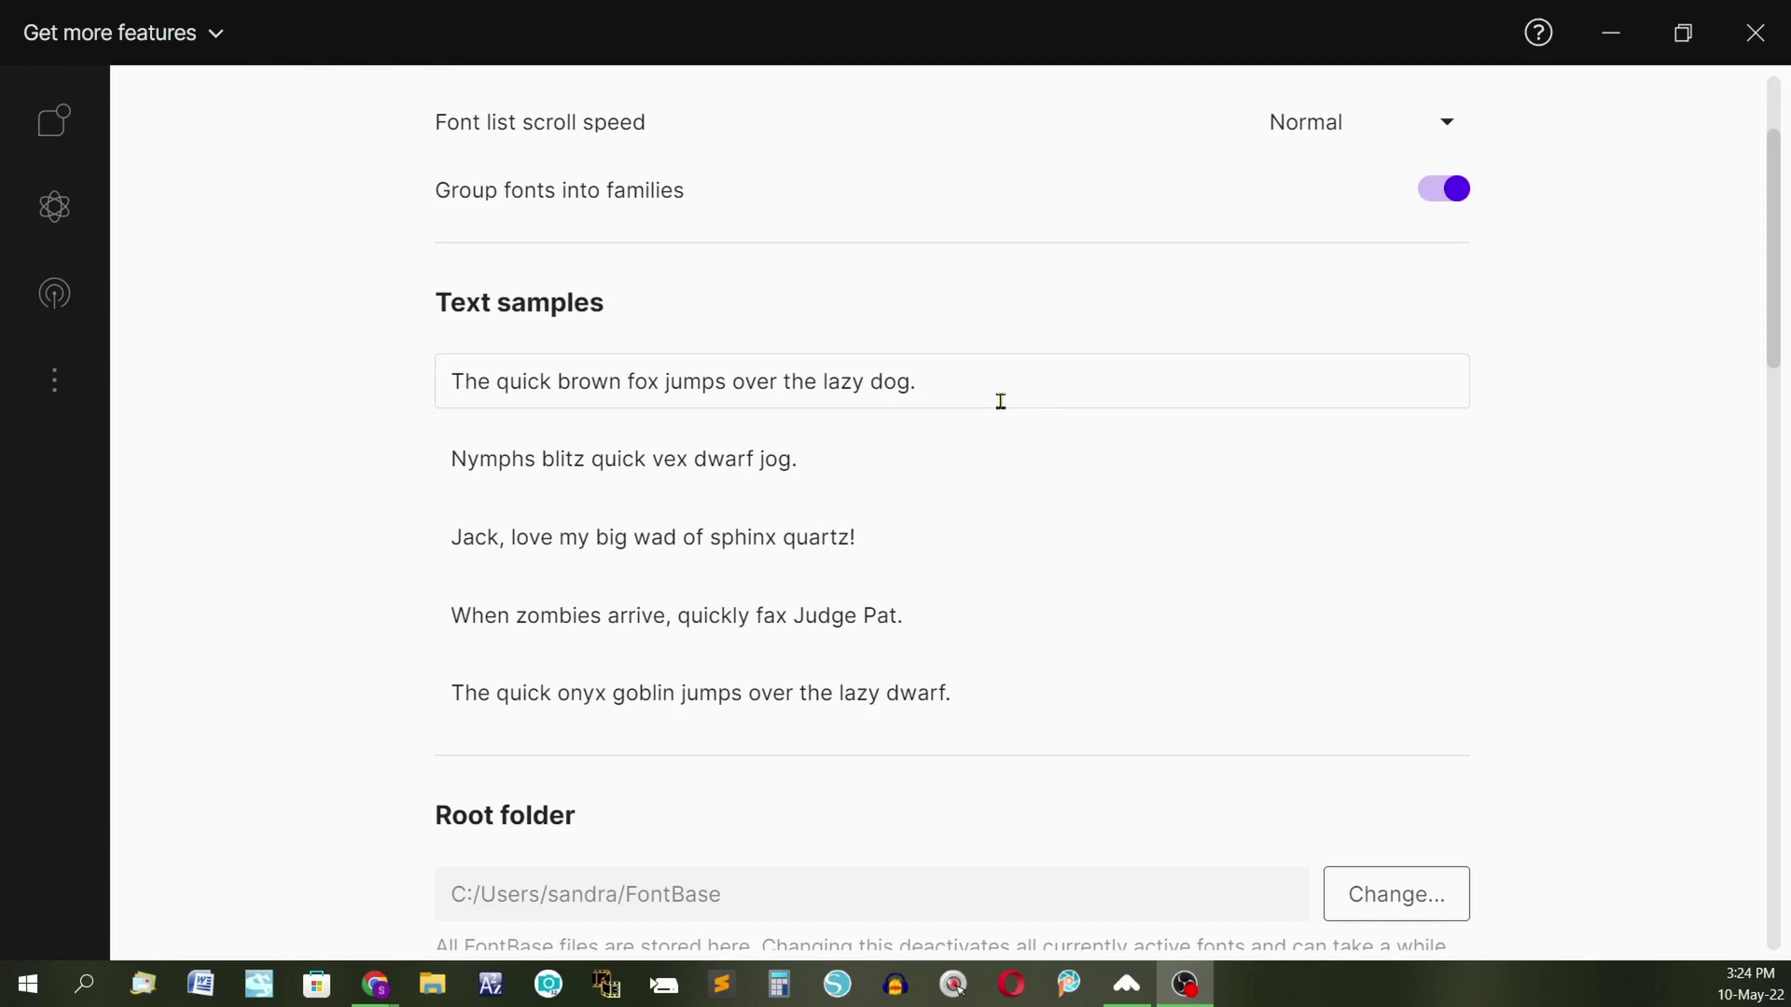
pyautogui.moveTo(995, 399); pyautogui.dragTo(328, 384)
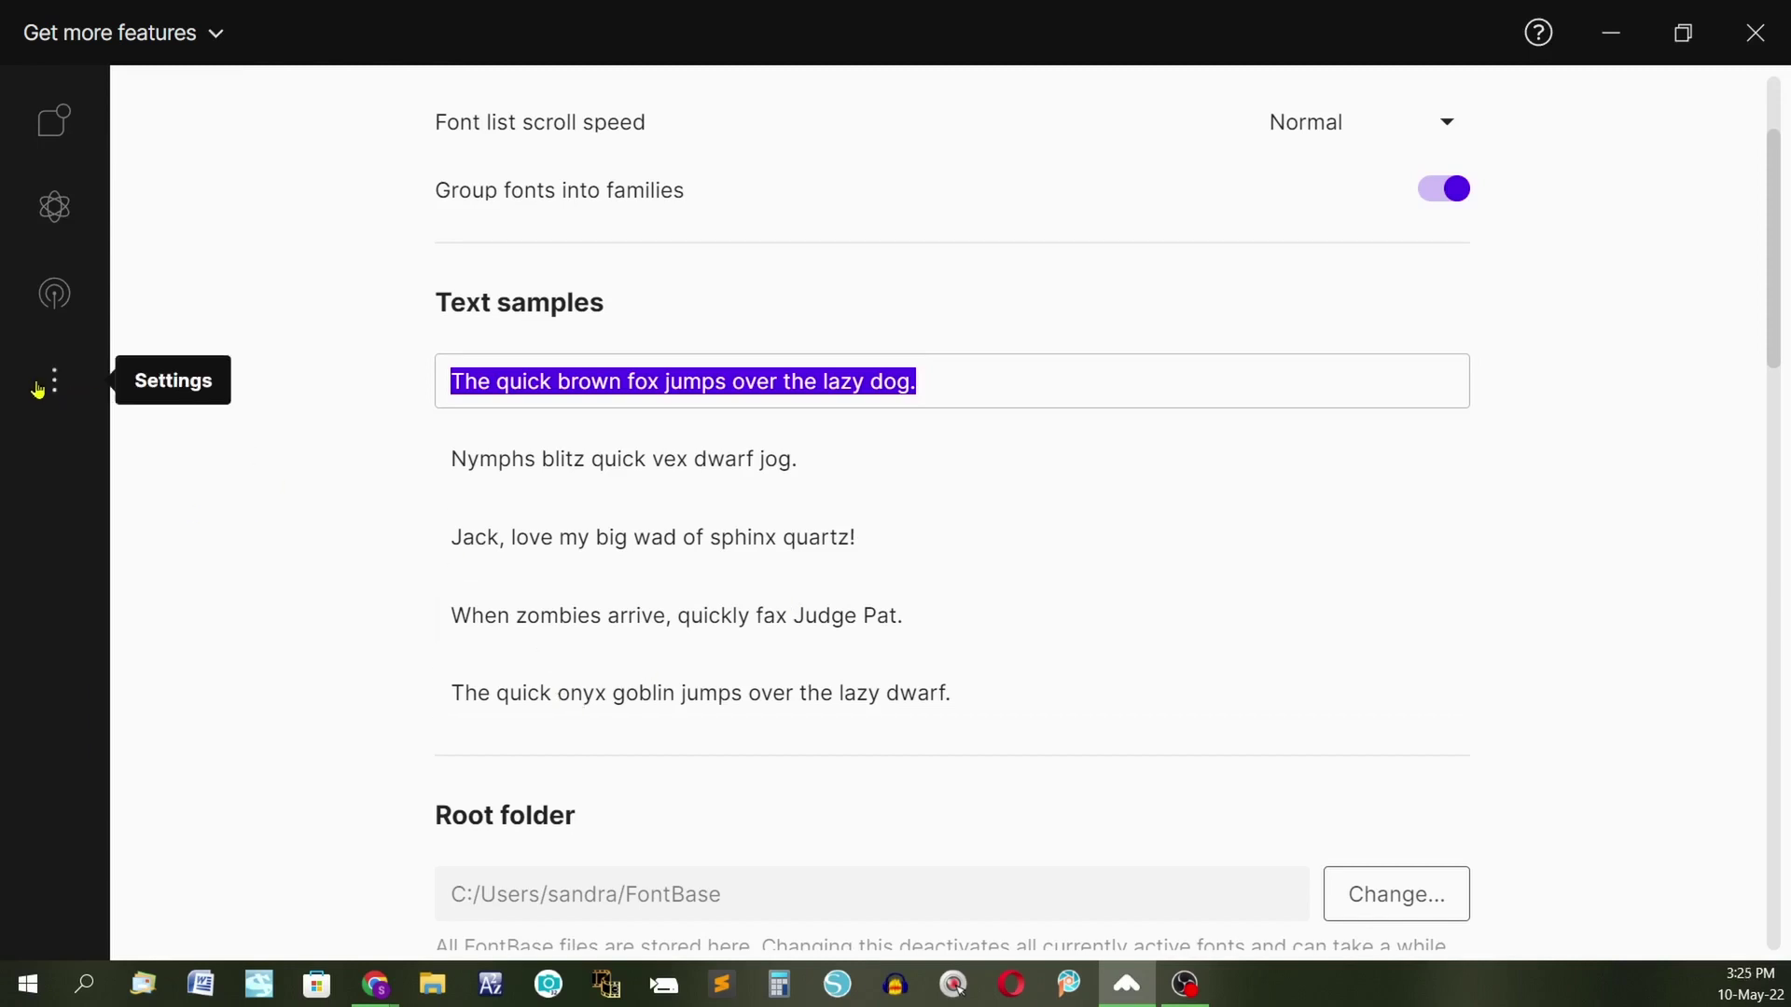
# Step: Back in Organize, set the preview sample to 'The quick onyx goblin jumps over the lazy dwarf.'
pyautogui.click(56, 121)
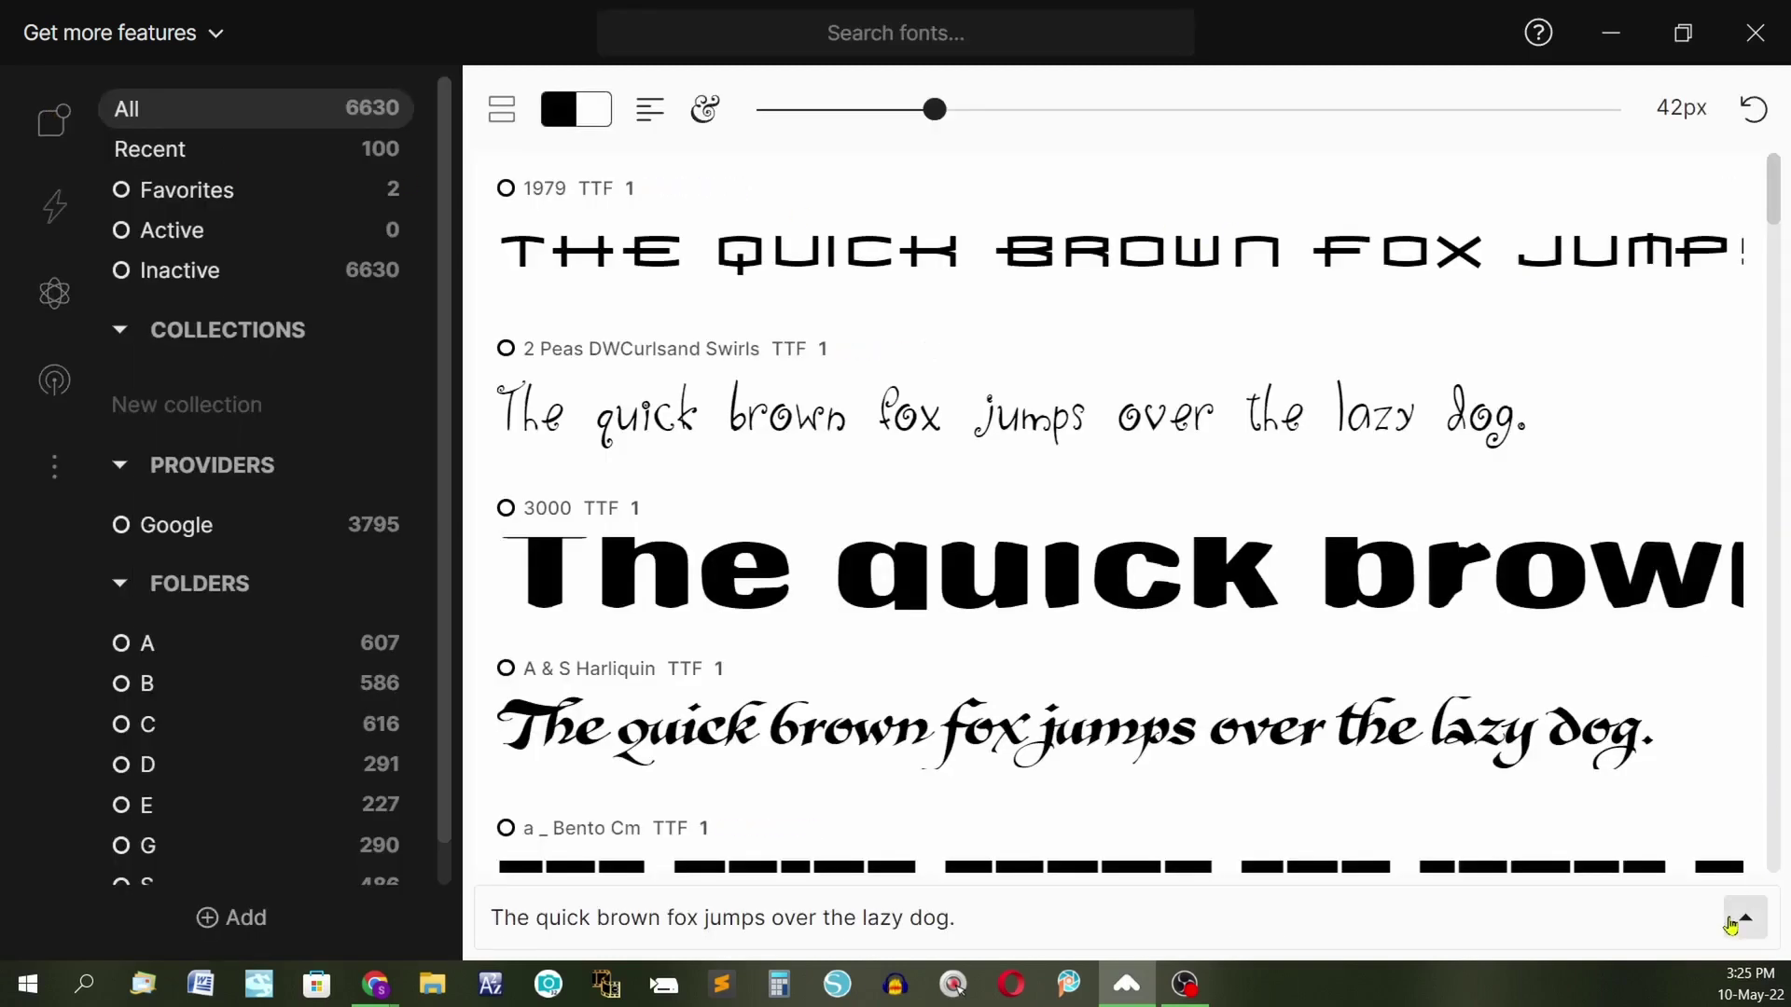
pyautogui.tripleClick(993, 925)
pyautogui.moveTo(994, 925); pyautogui.dragTo(1216, 927)
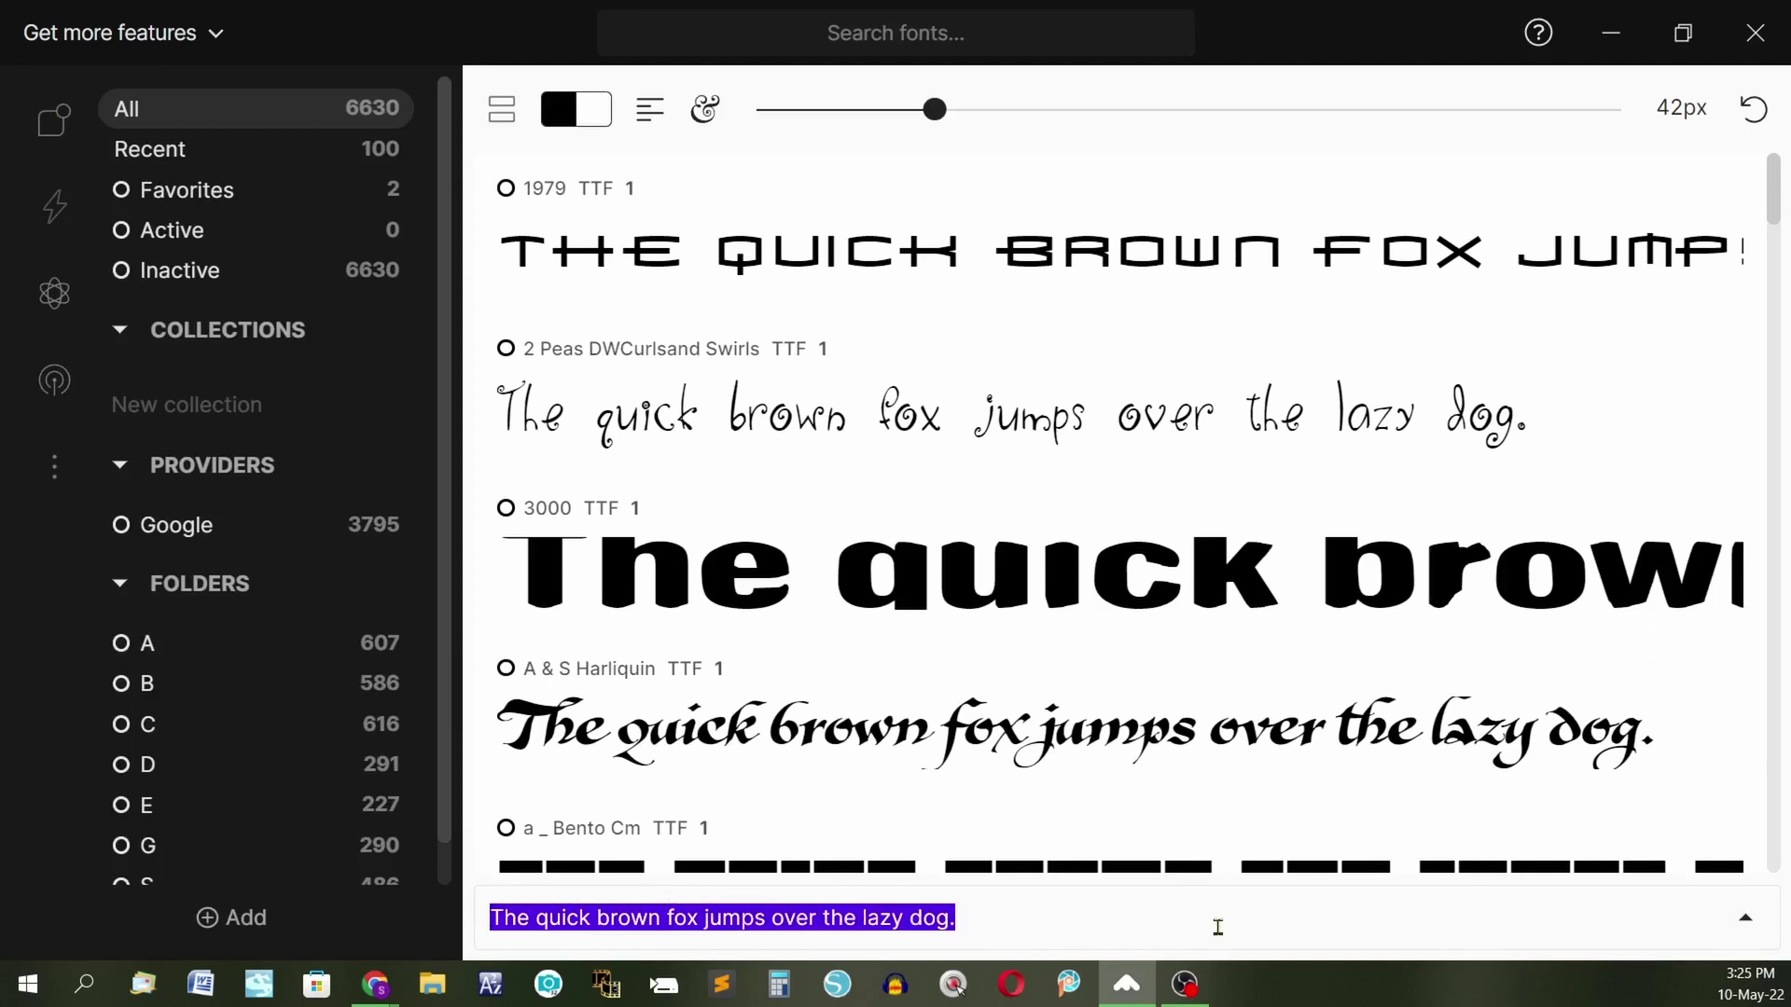
pyautogui.click(1746, 924)
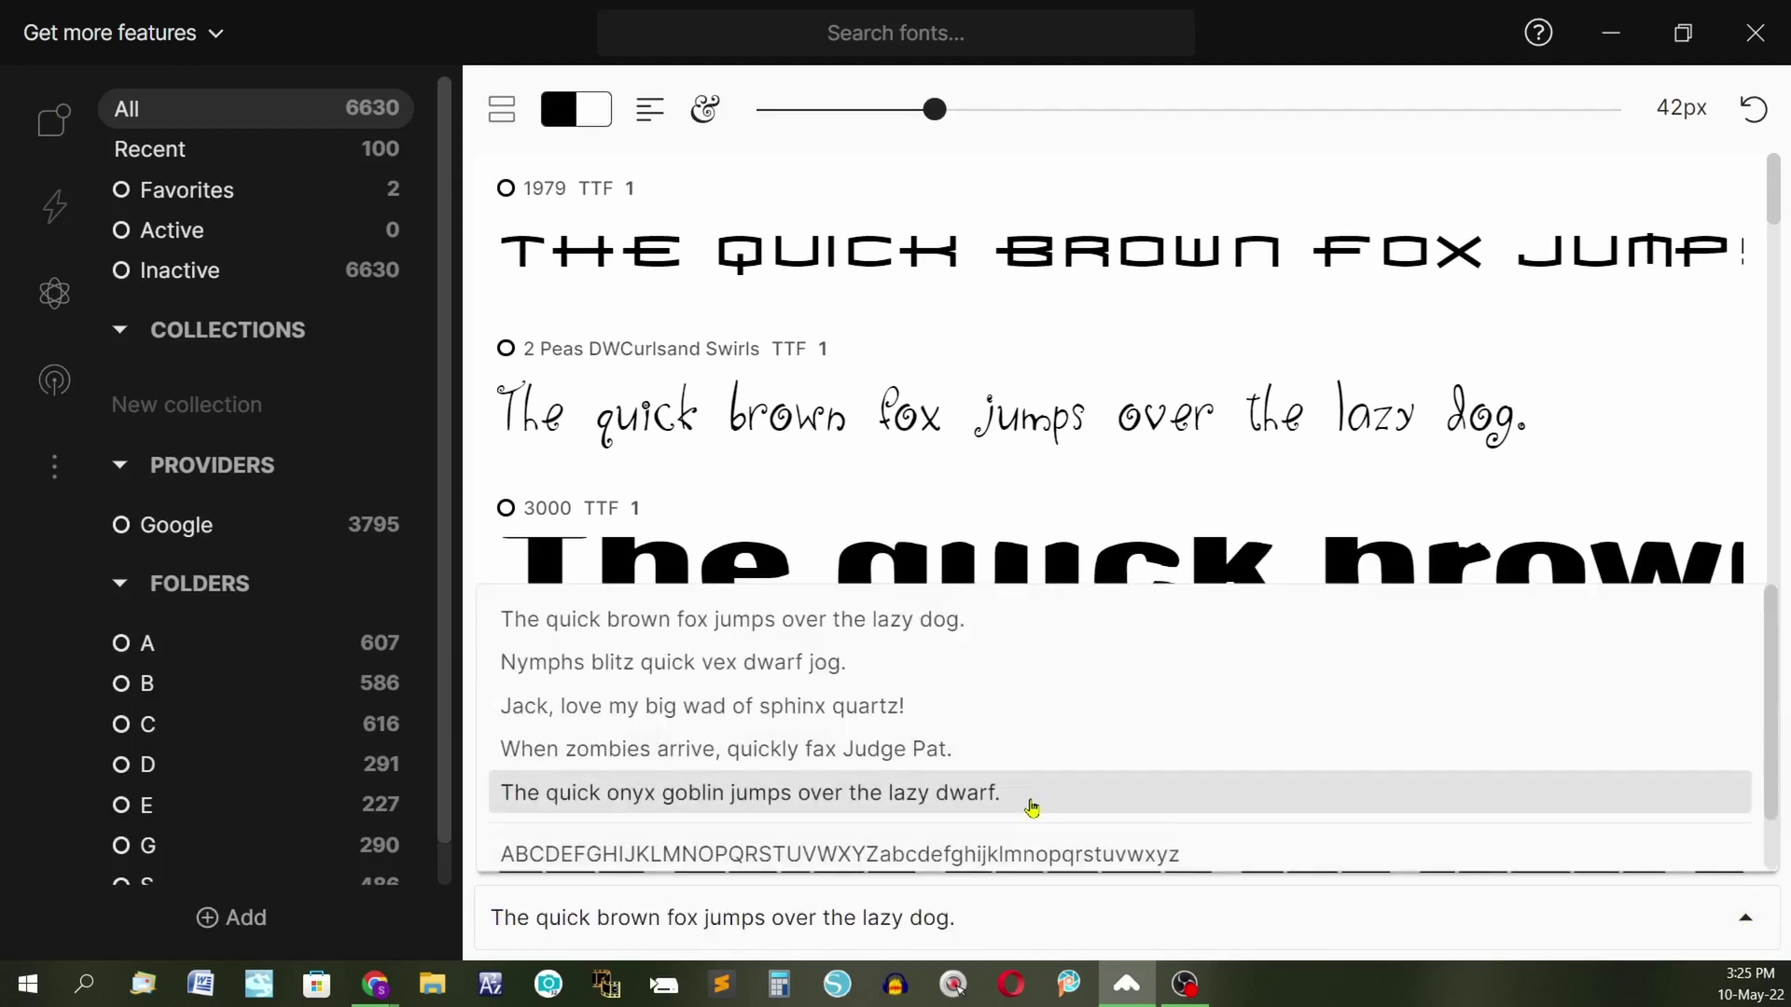
pyautogui.click(1016, 806)
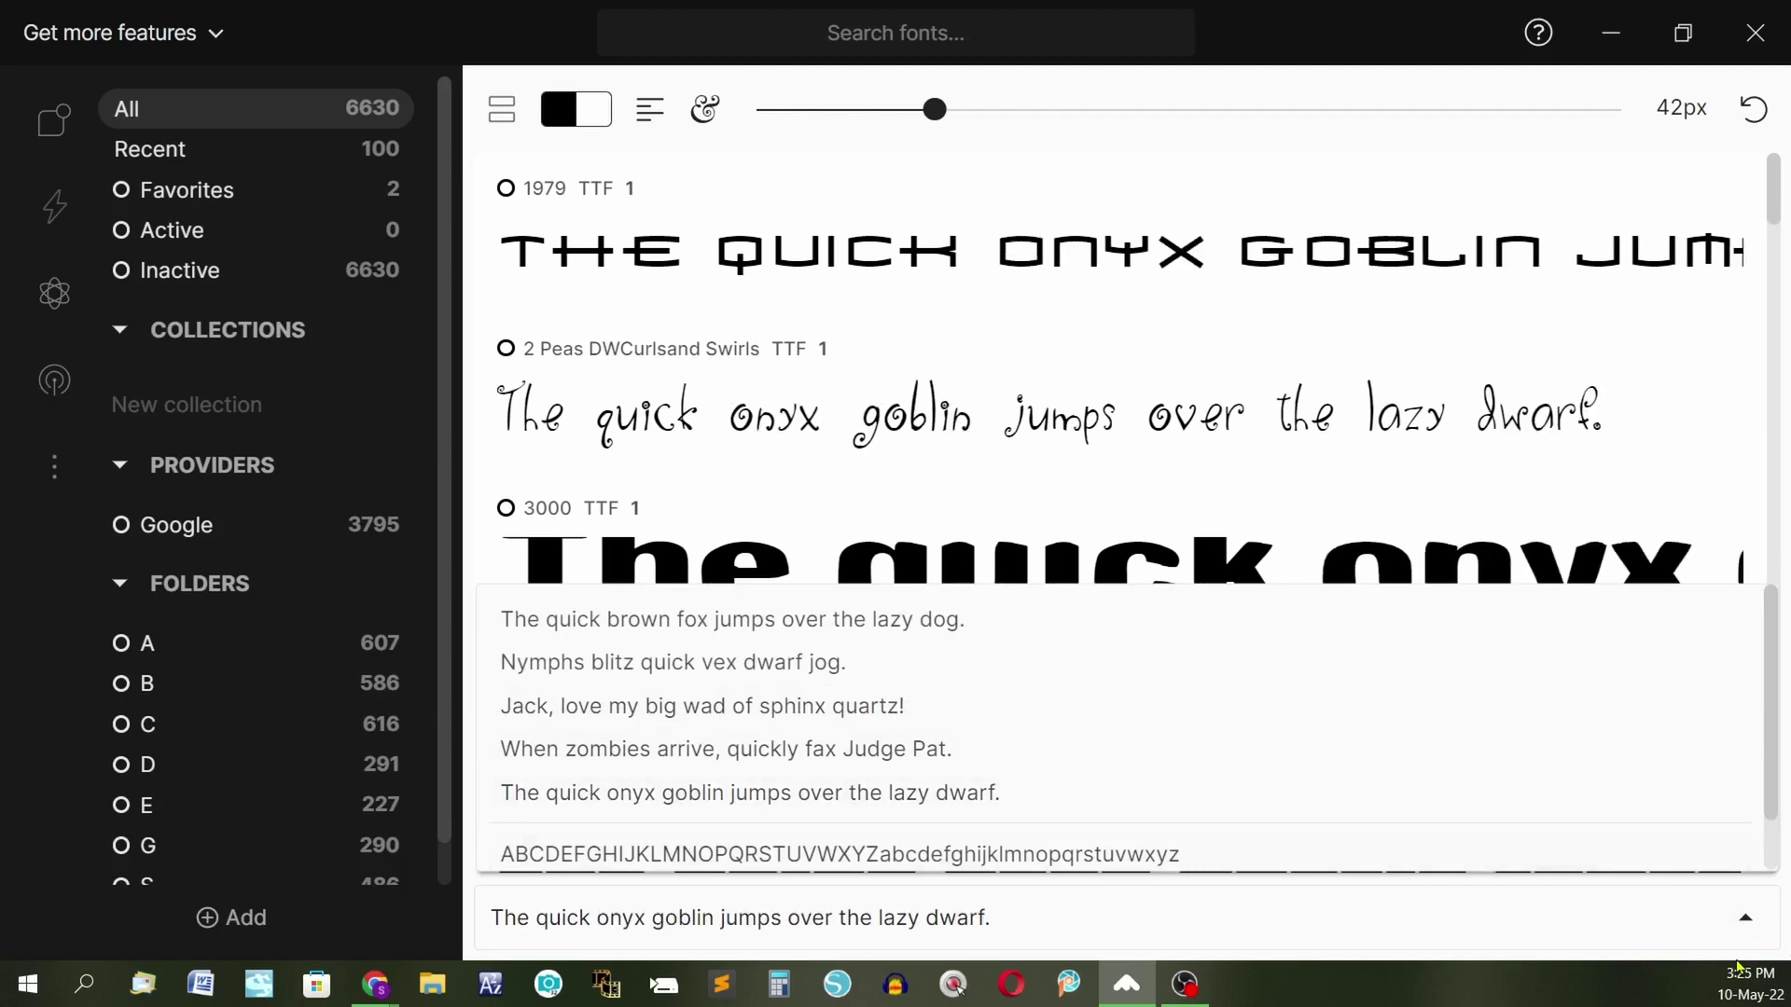
pyautogui.click(1219, 461)
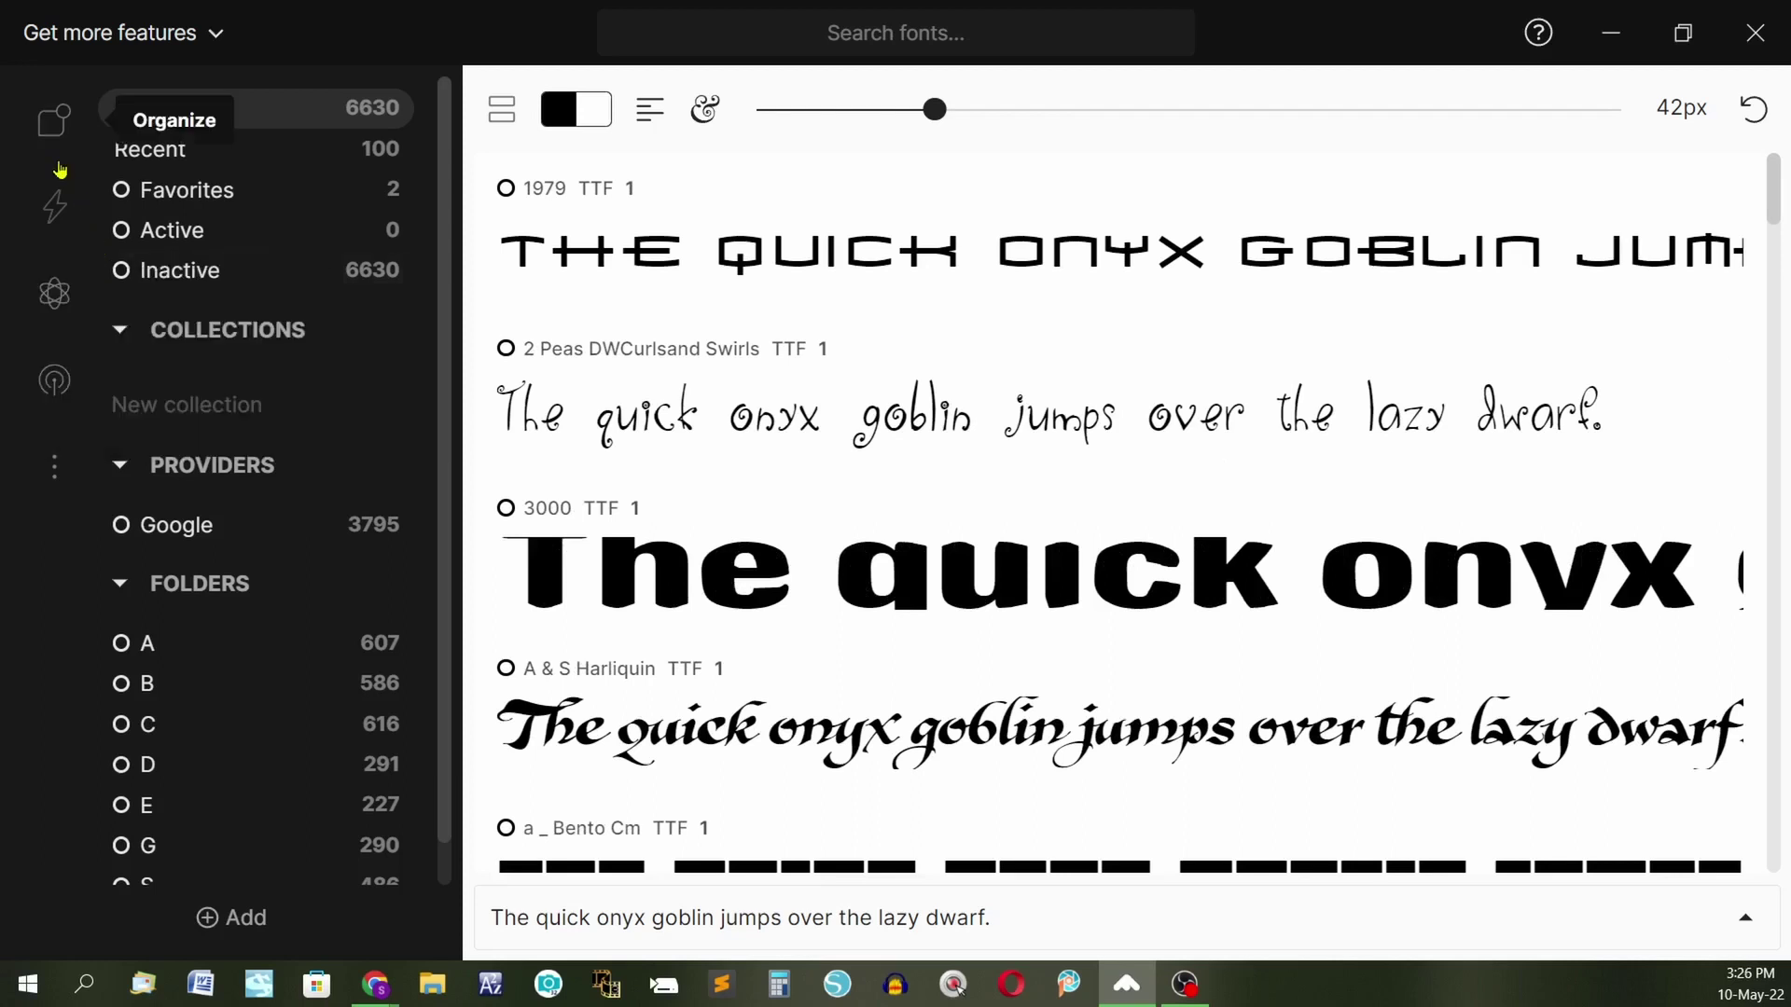
pyautogui.moveTo(63, 220)
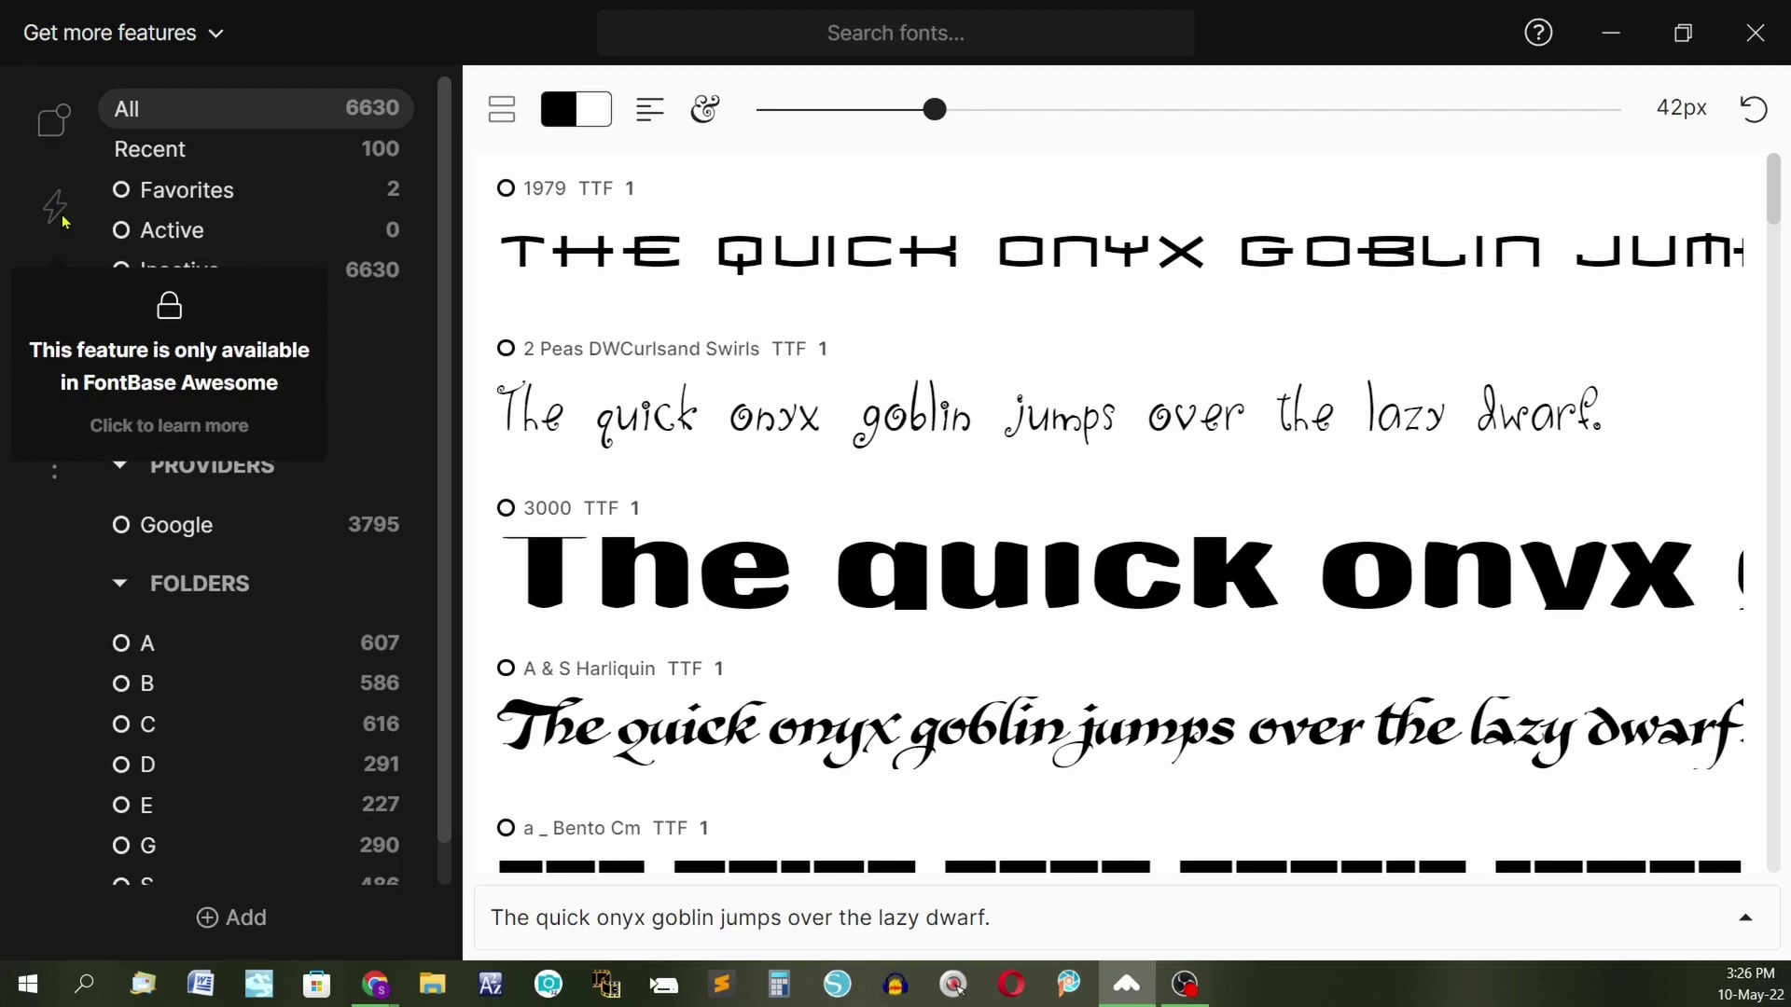
pyautogui.click(180, 373)
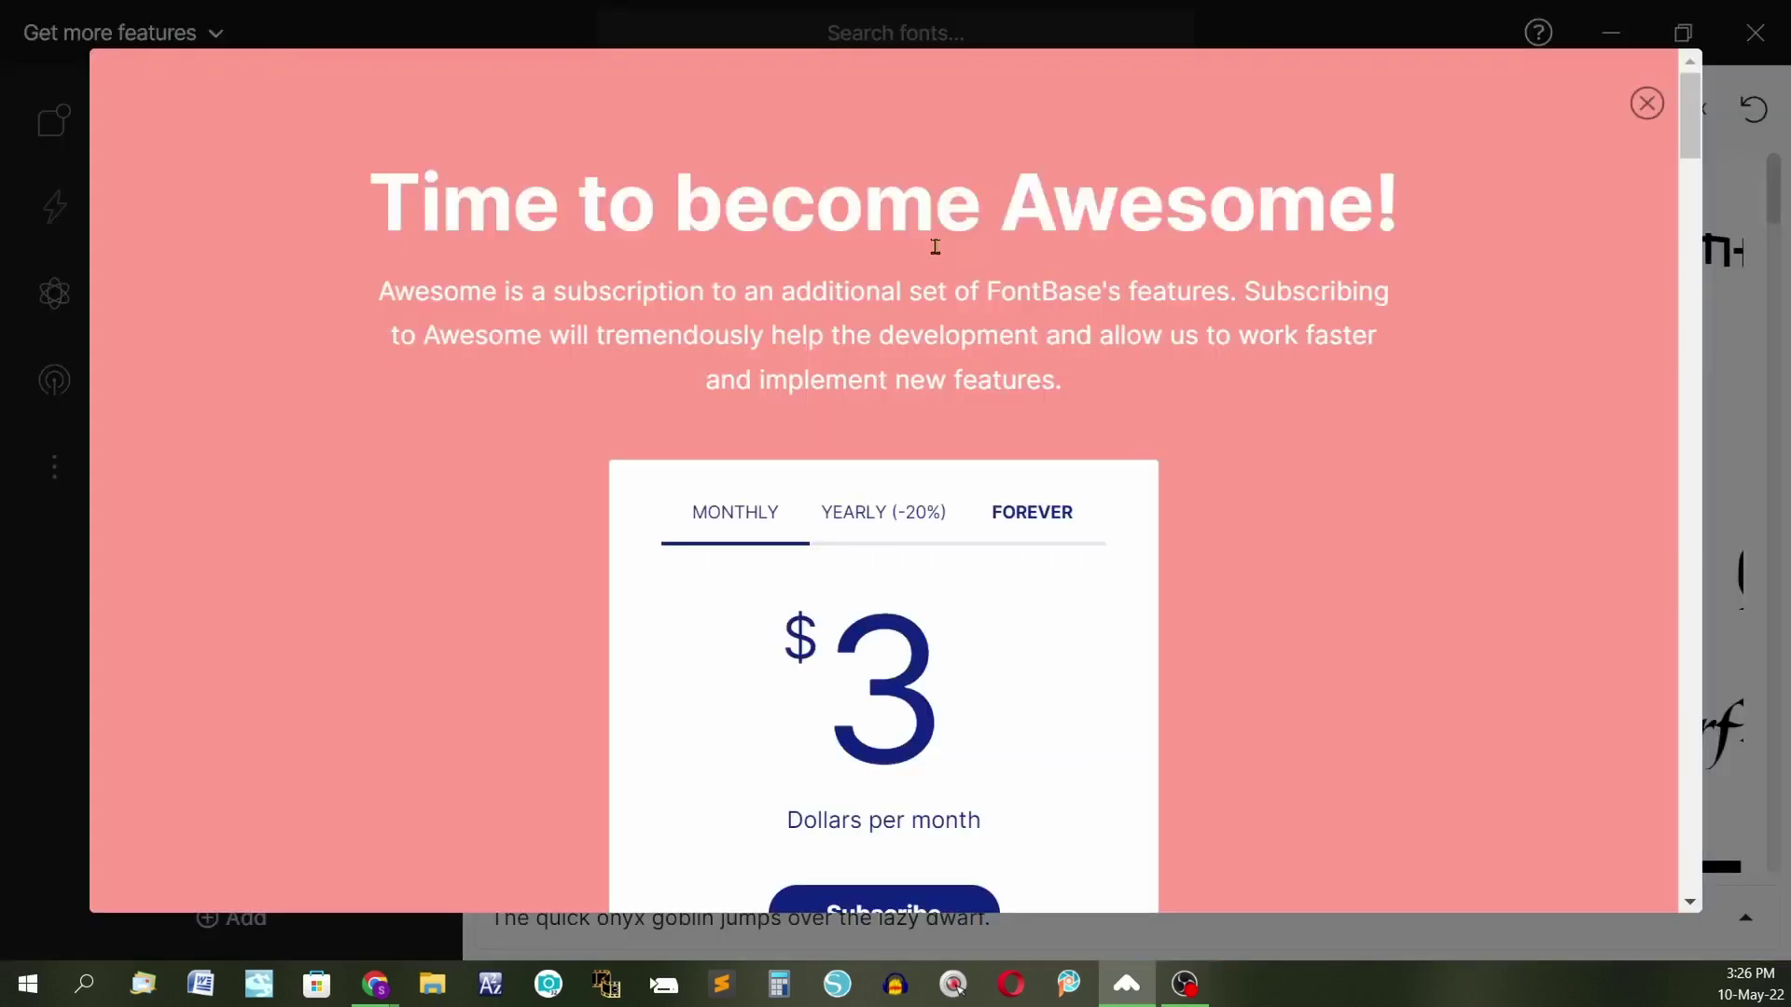
pyautogui.scroll(-2, 1472, 361)
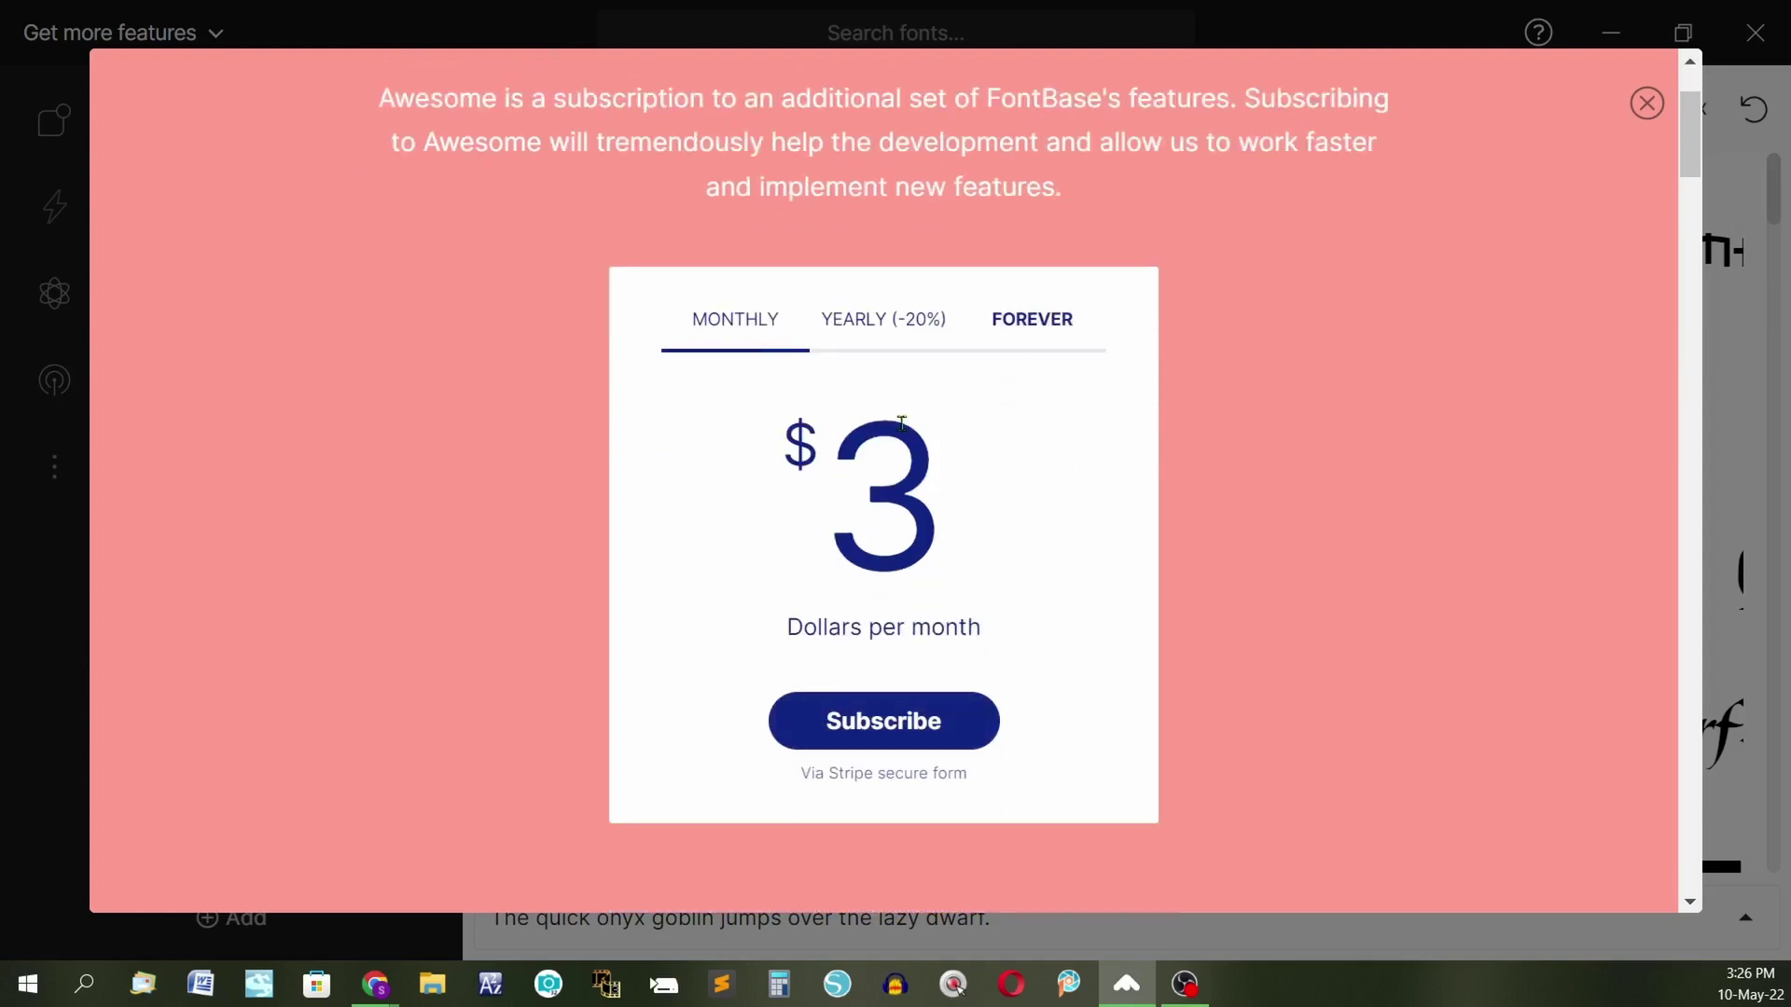
pyautogui.click(867, 328)
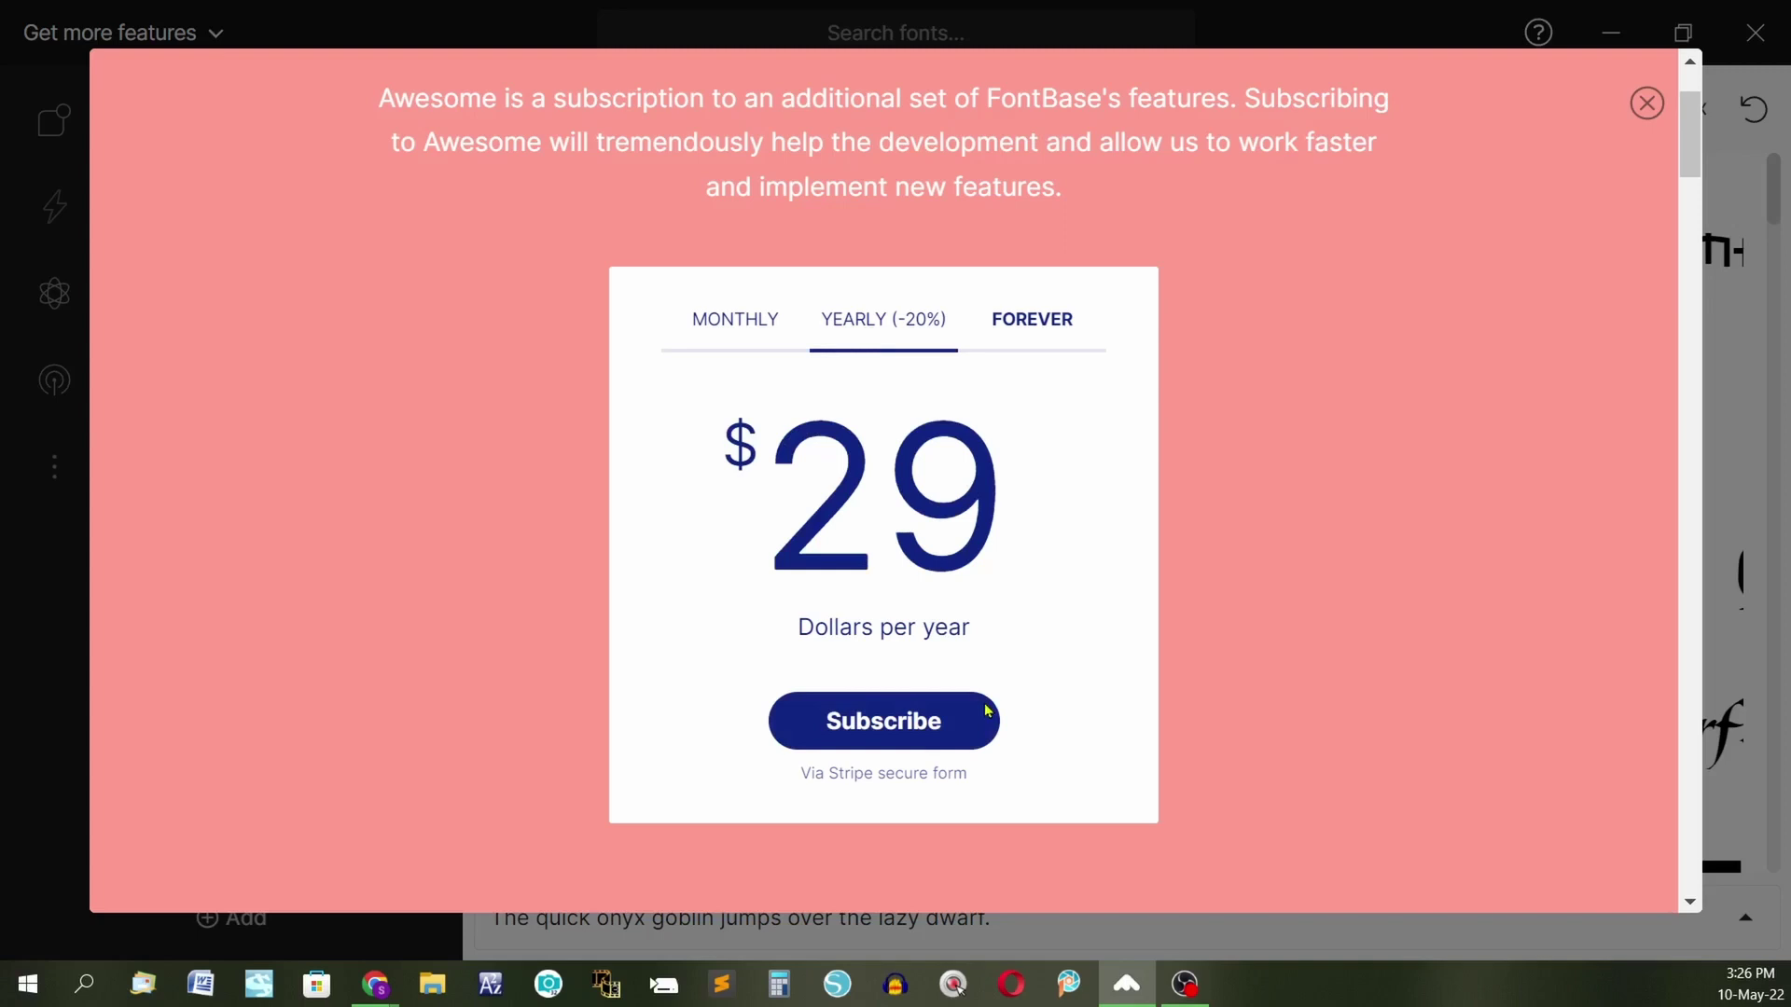
pyautogui.click(1019, 340)
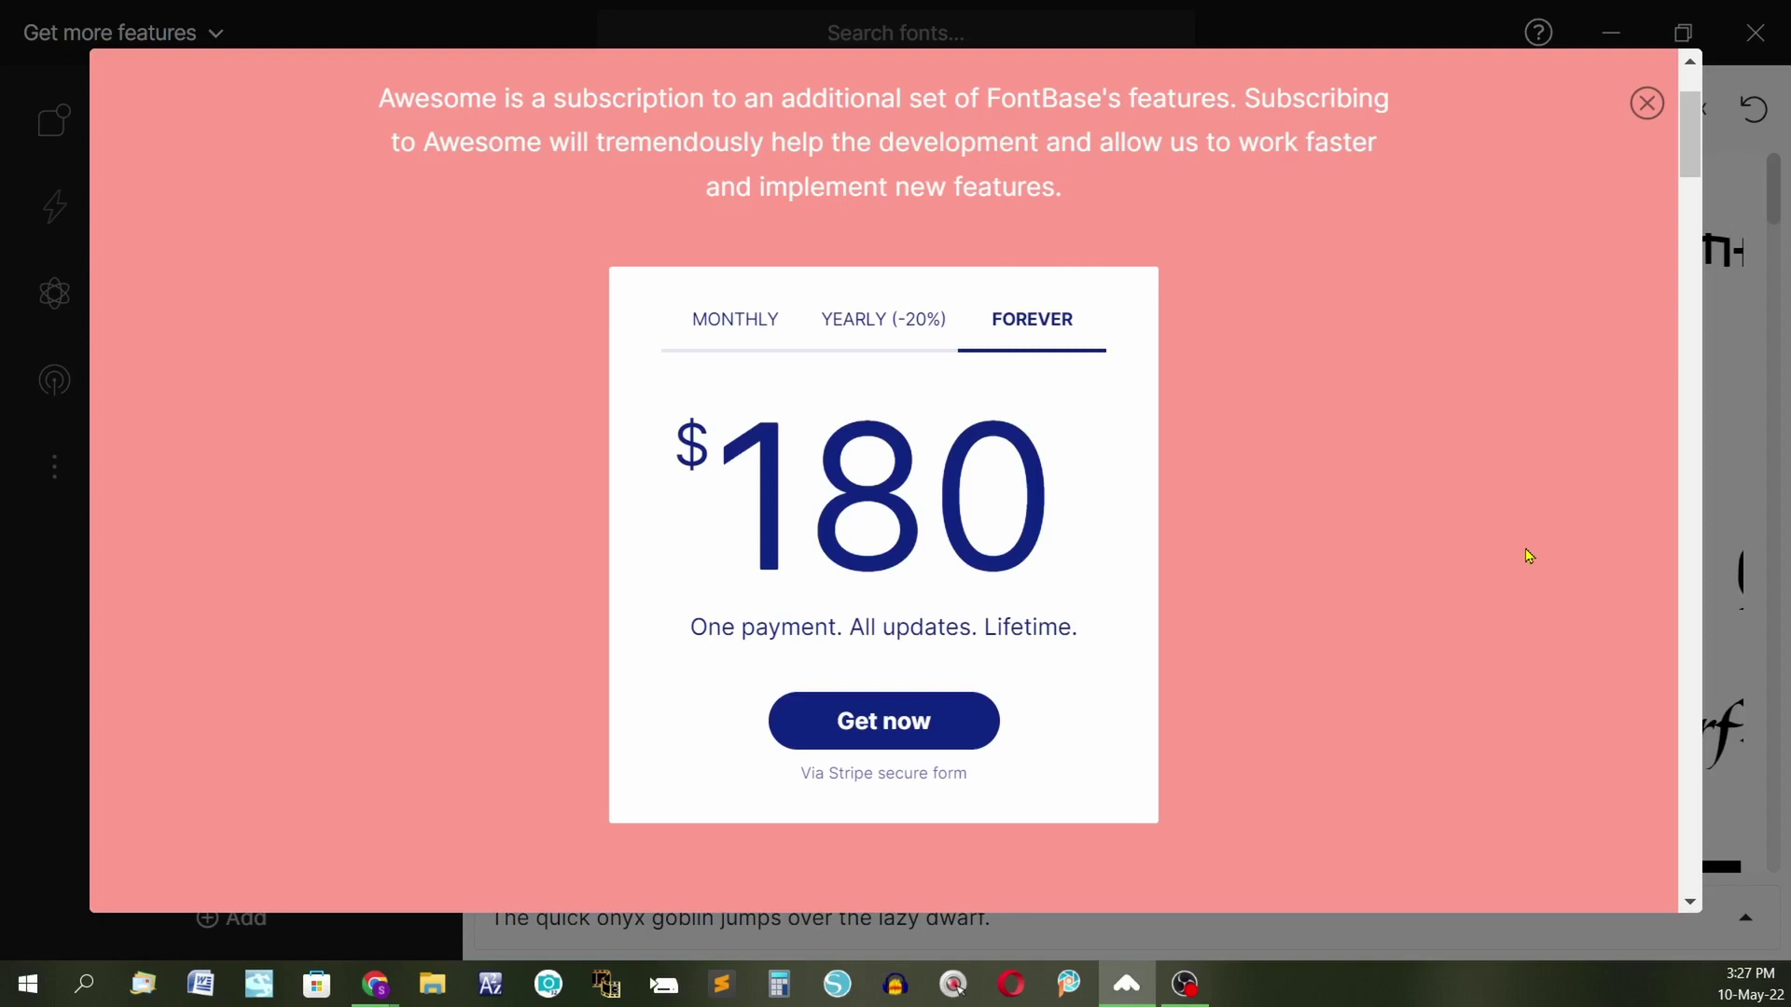
pyautogui.click(725, 322)
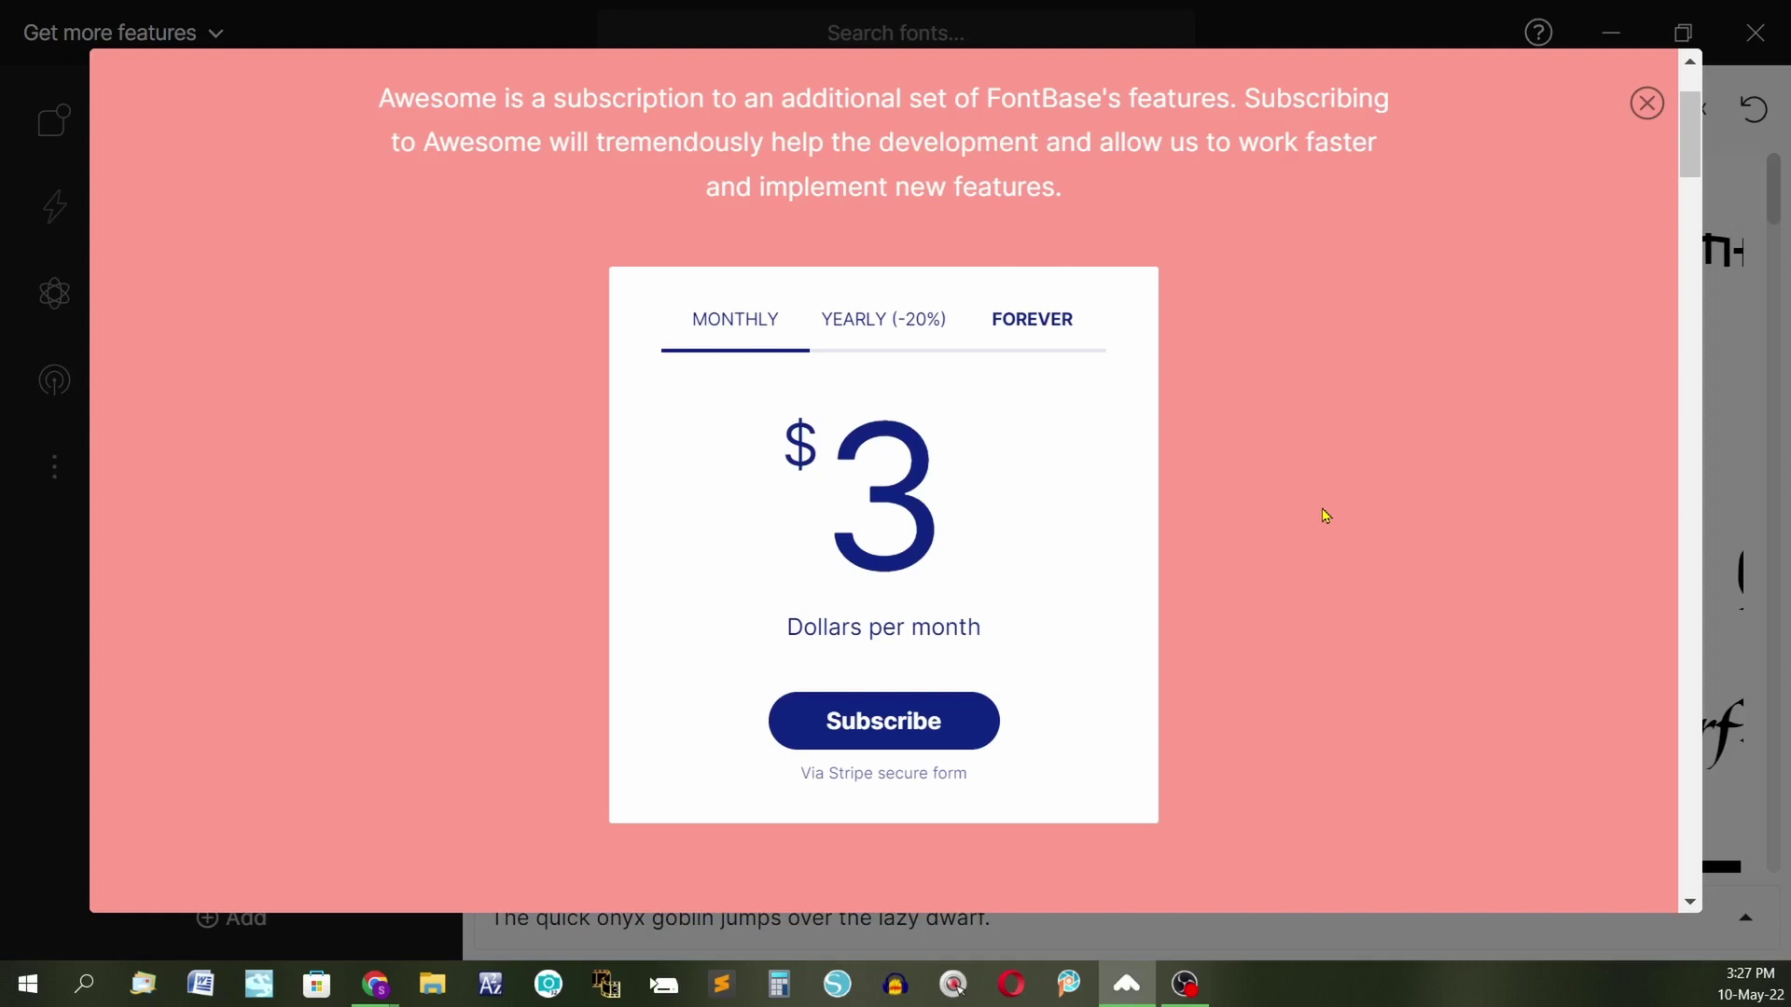
pyautogui.click(1459, 229)
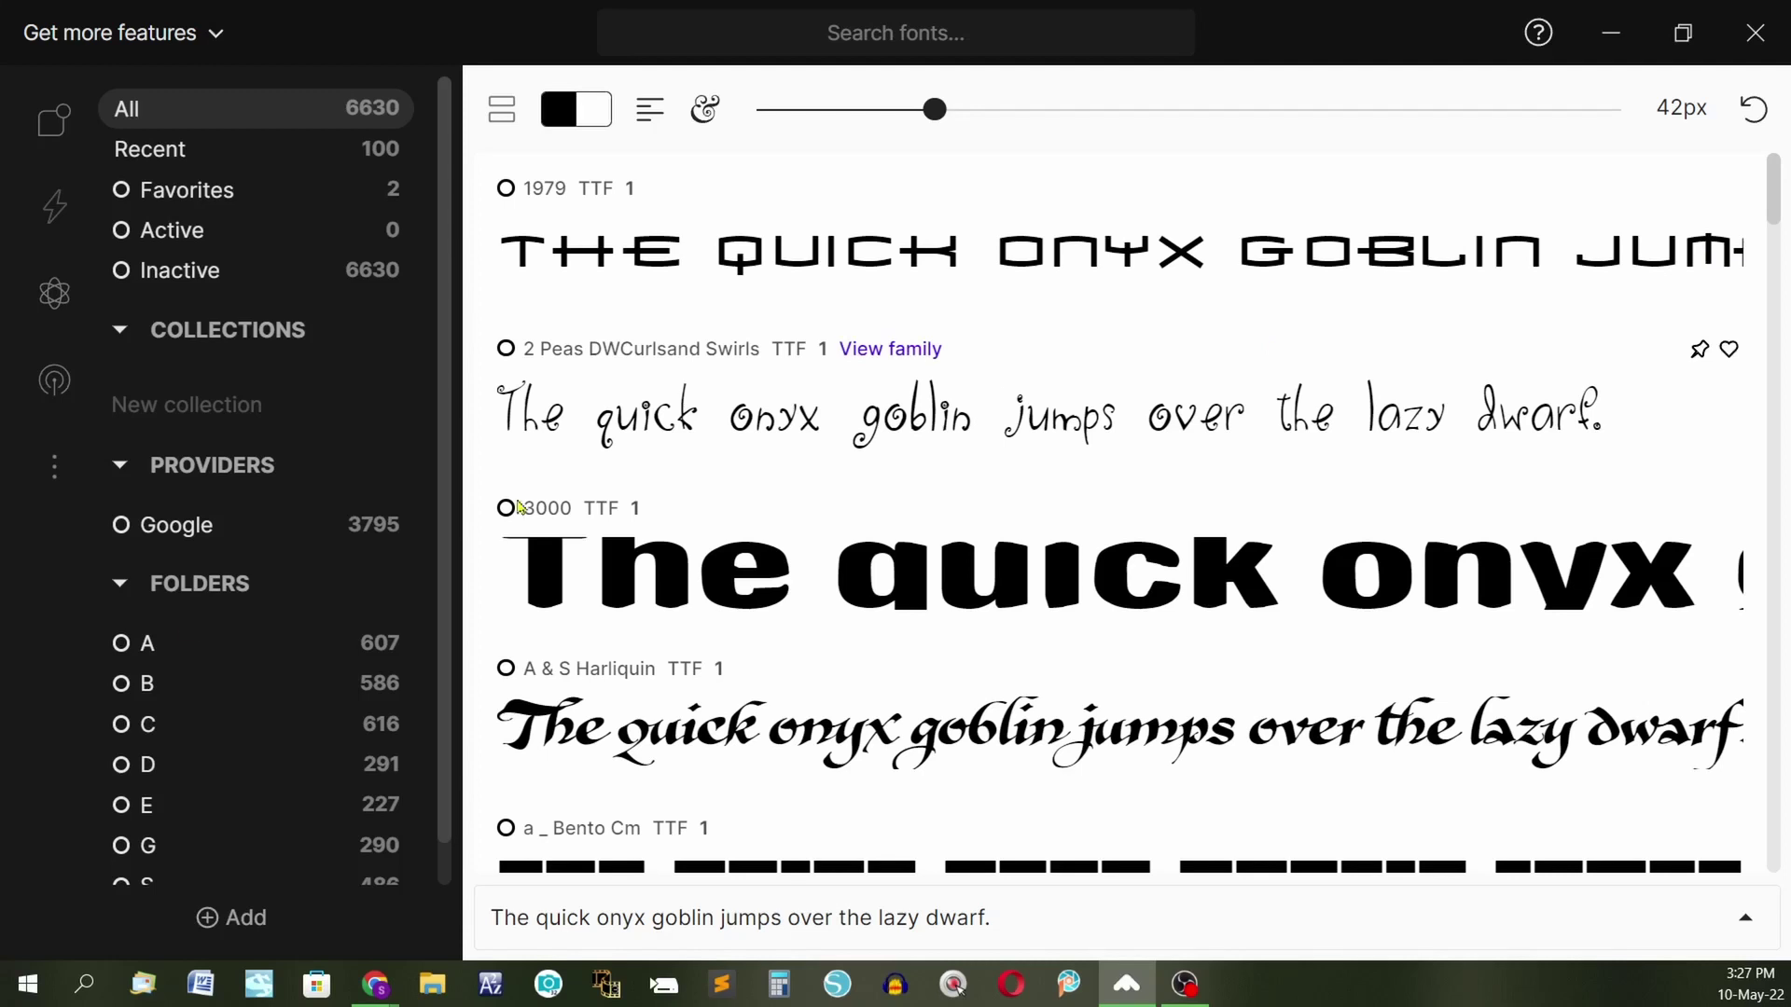
# Step: Open folder D, then activate and deactivate 2 Peas DWCurlsand Swirls, leaving 0 fonts active
pyautogui.scroll(-1, 144, 640)
pyautogui.click(150, 720)
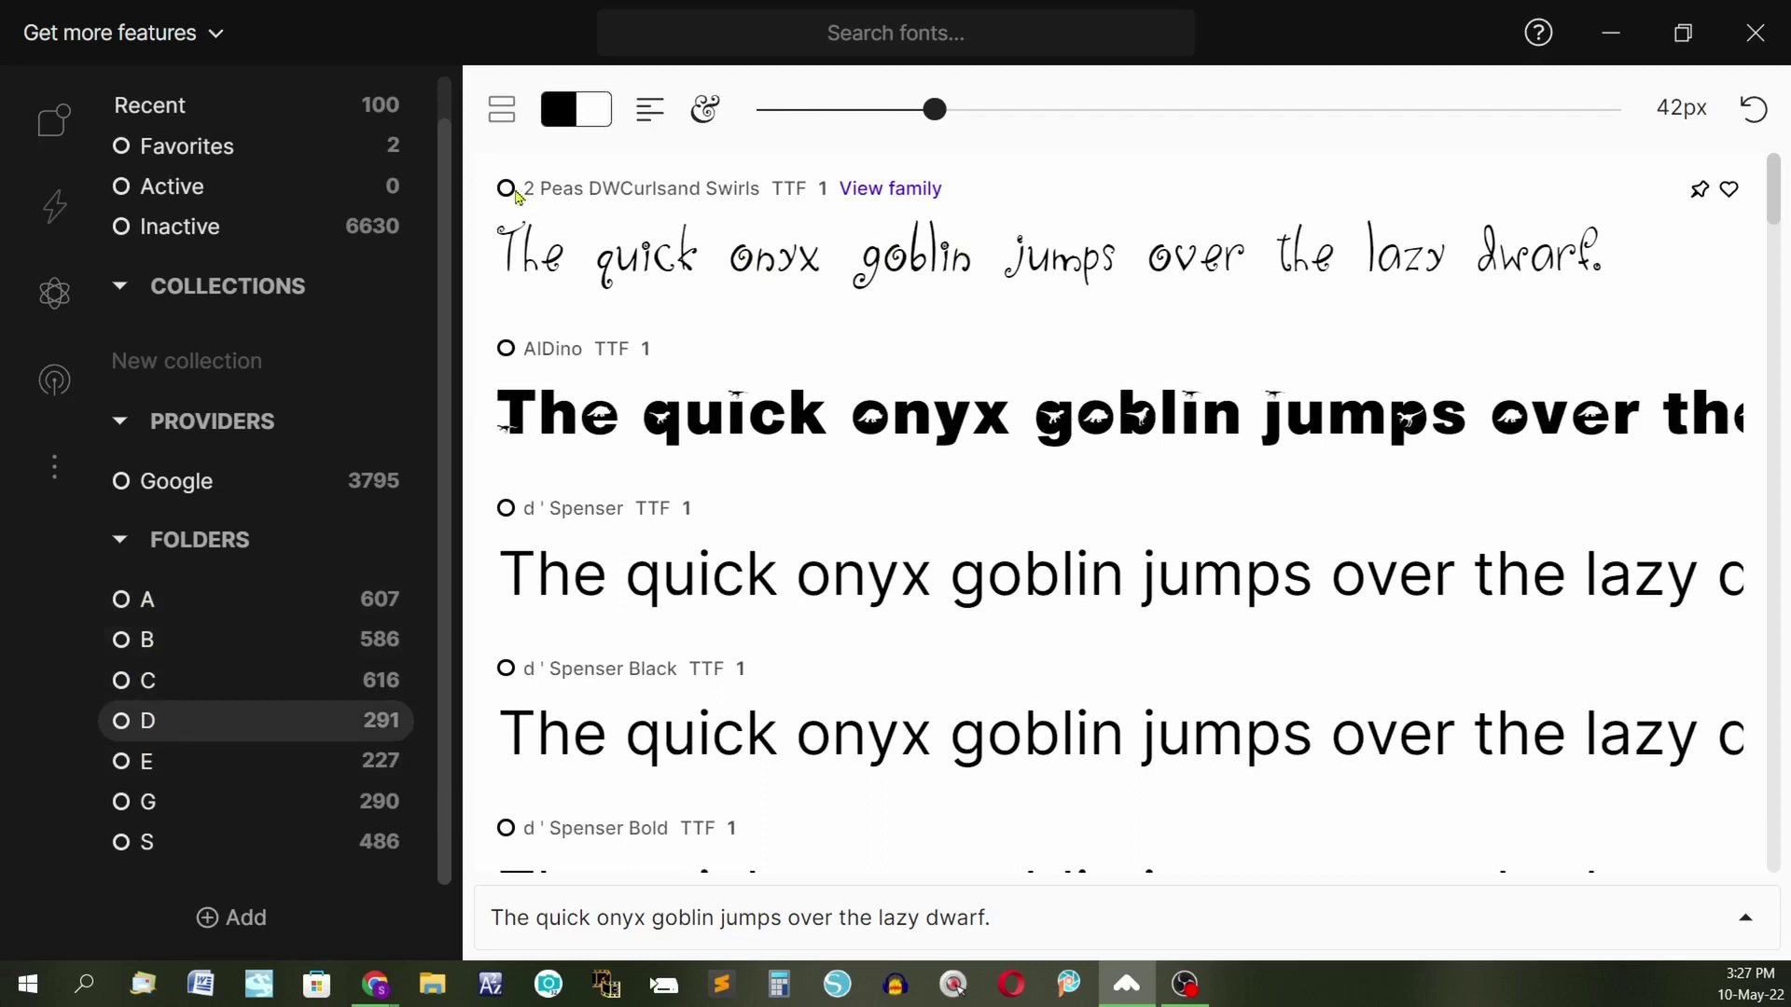
pyautogui.click(506, 189)
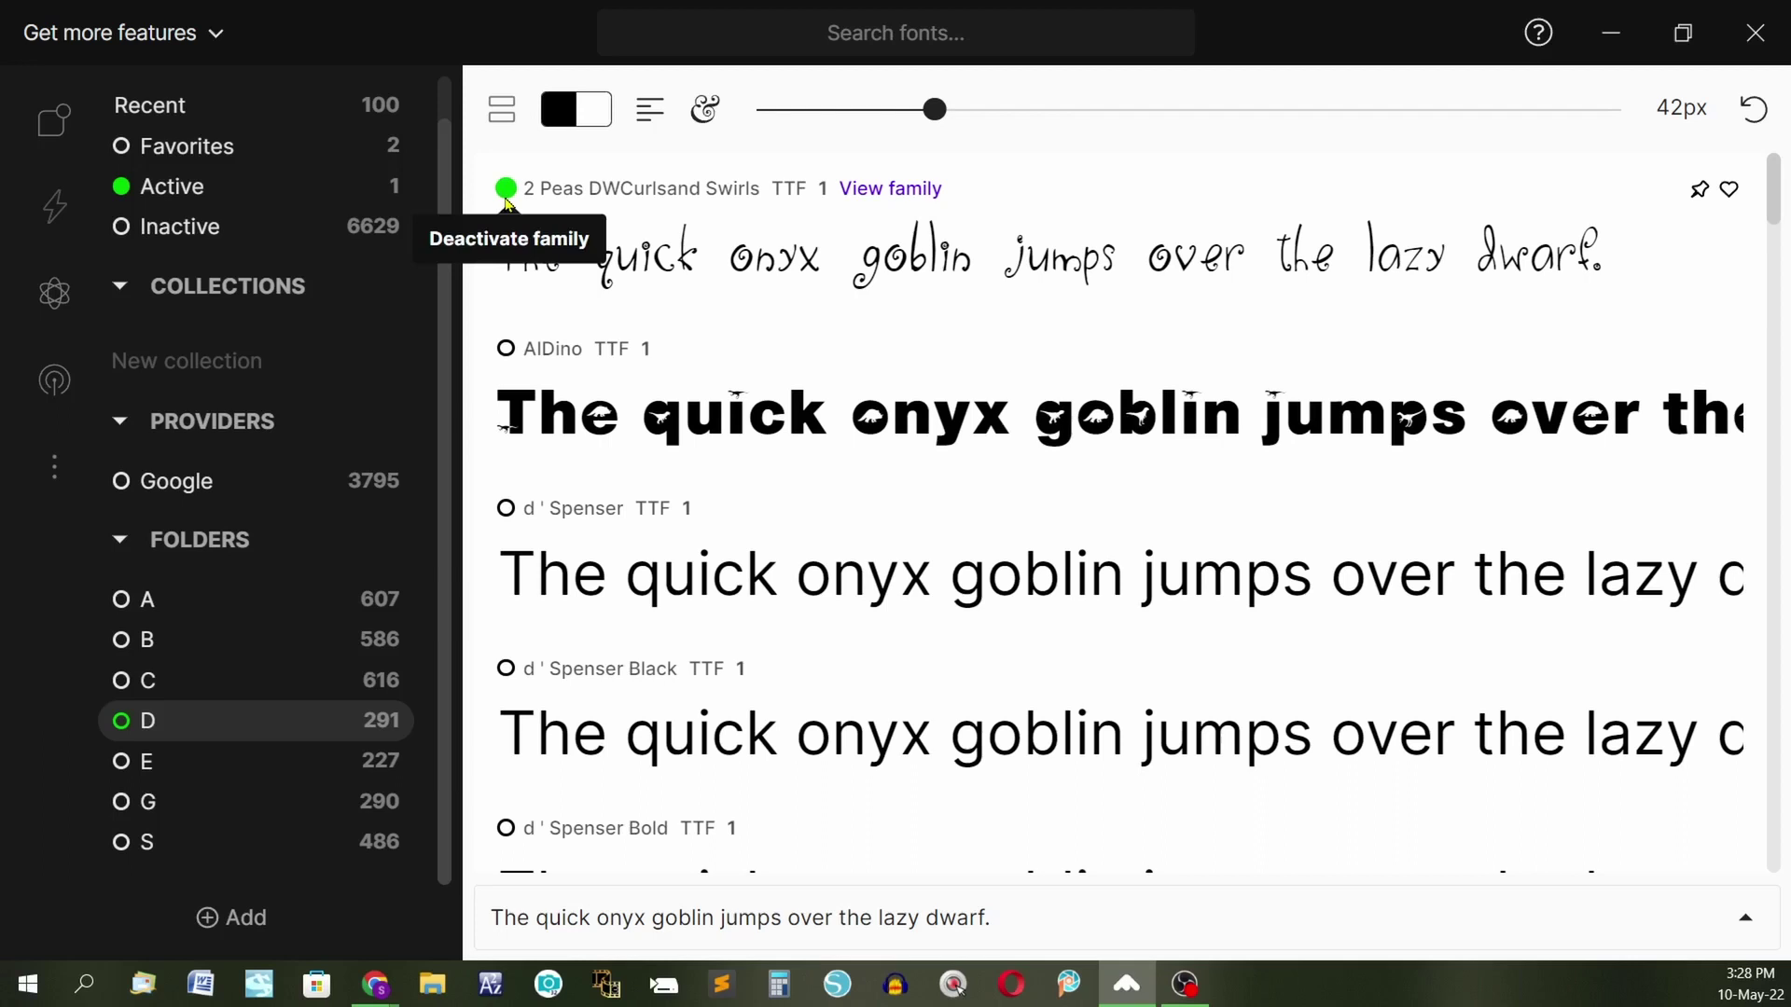
pyautogui.click(506, 189)
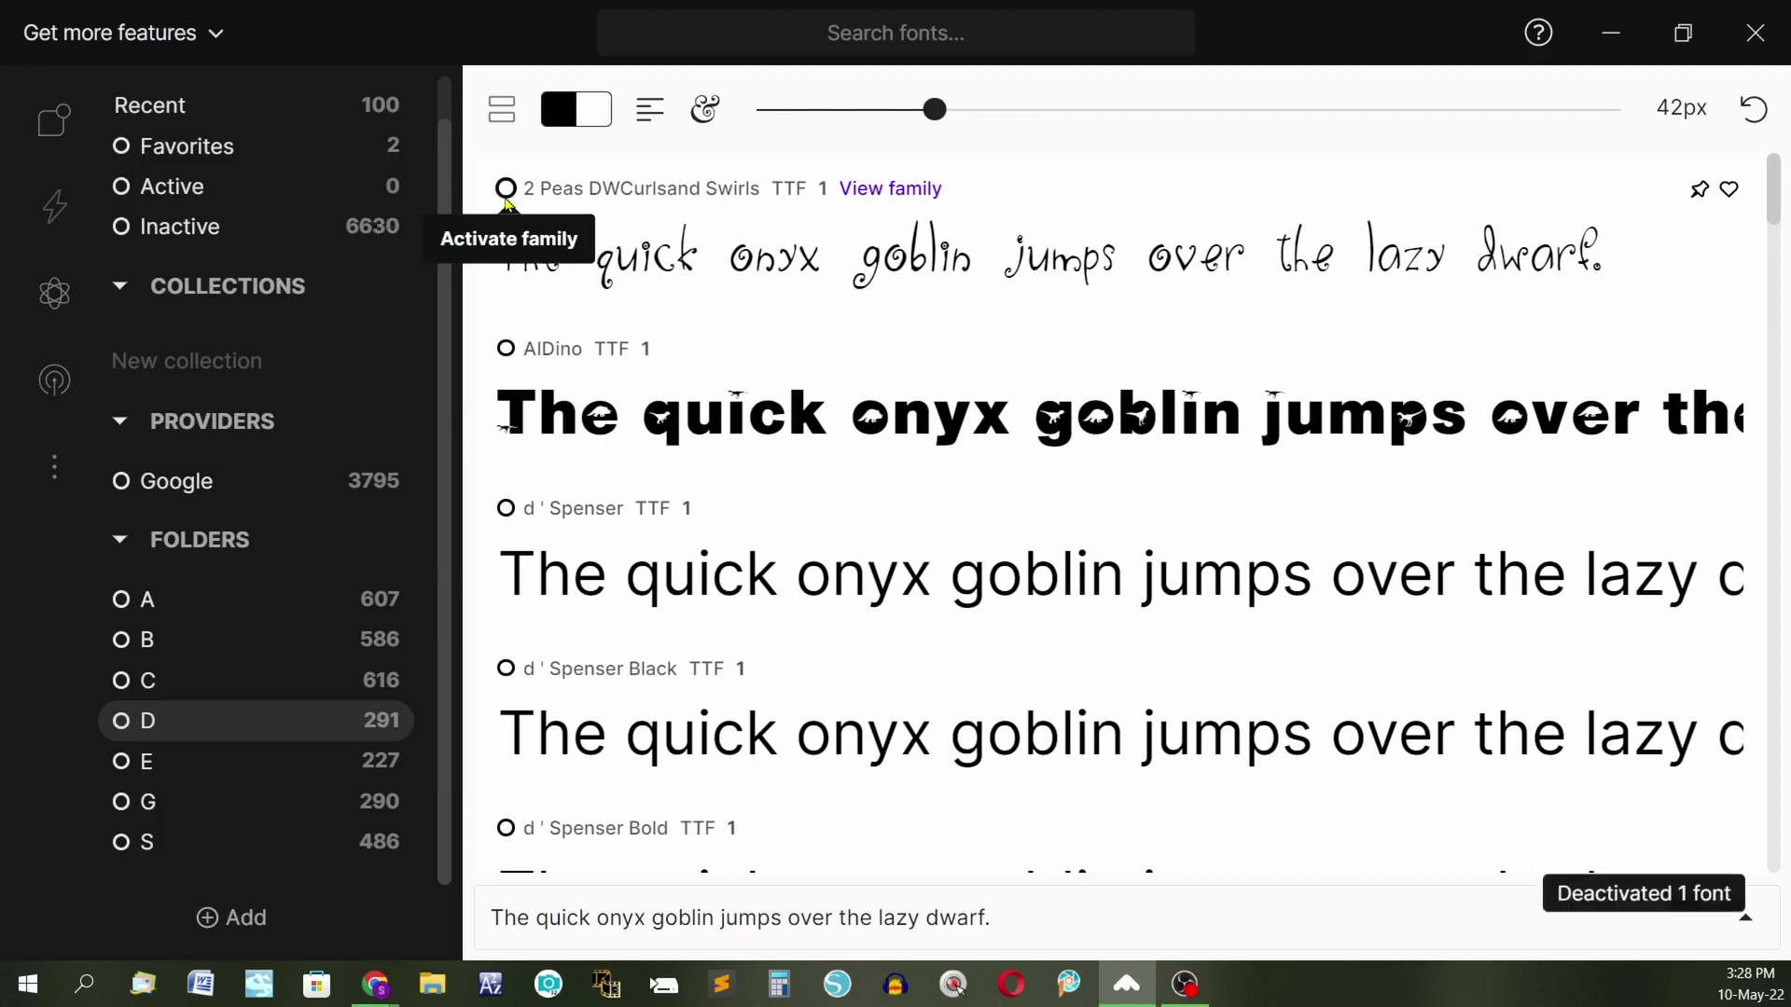